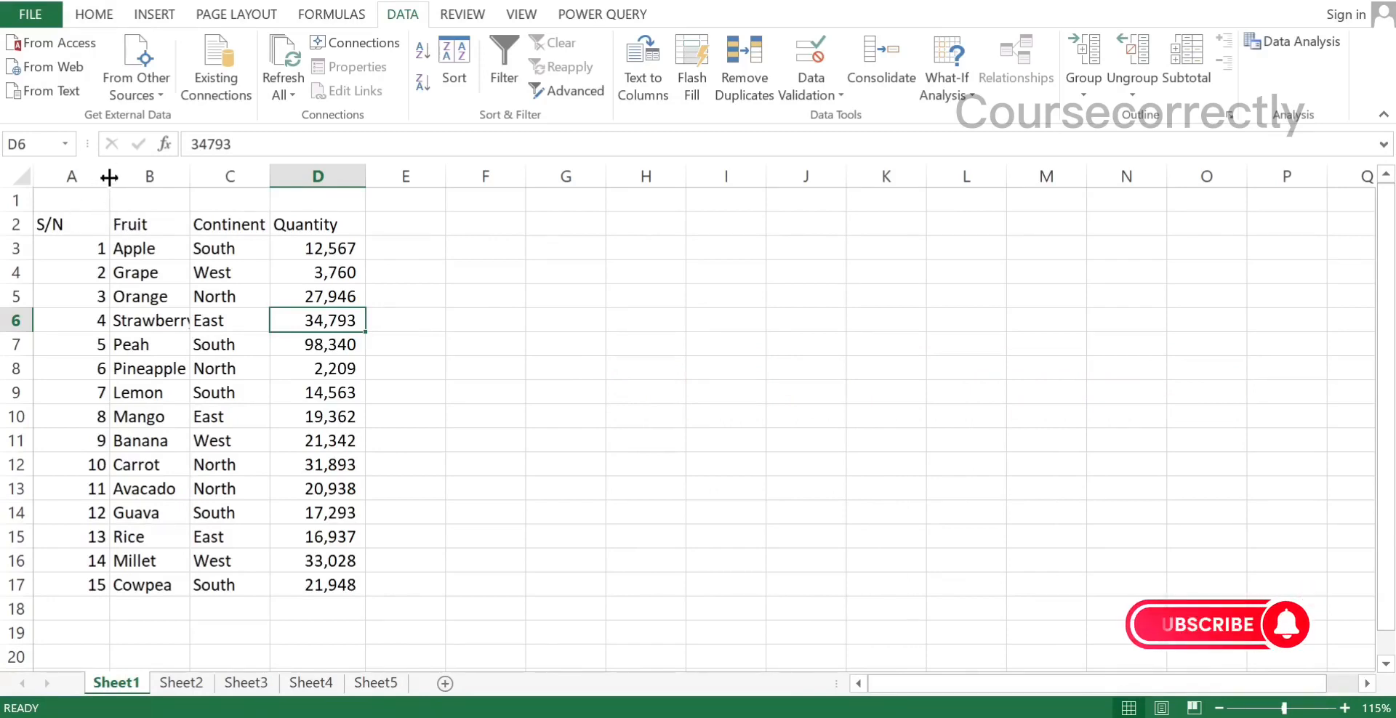
Fit the widths of columns A to D to their contents on Sheet1
{"action": "mouse_move", "coordinate": [109, 177]}
{"action": "left_mouse_down"}
{"action": "mouse_move", "coordinate": [92, 180]}
{"action": "mouse_move", "coordinate": [106, 180]}
{"action": "left_mouse_up"}
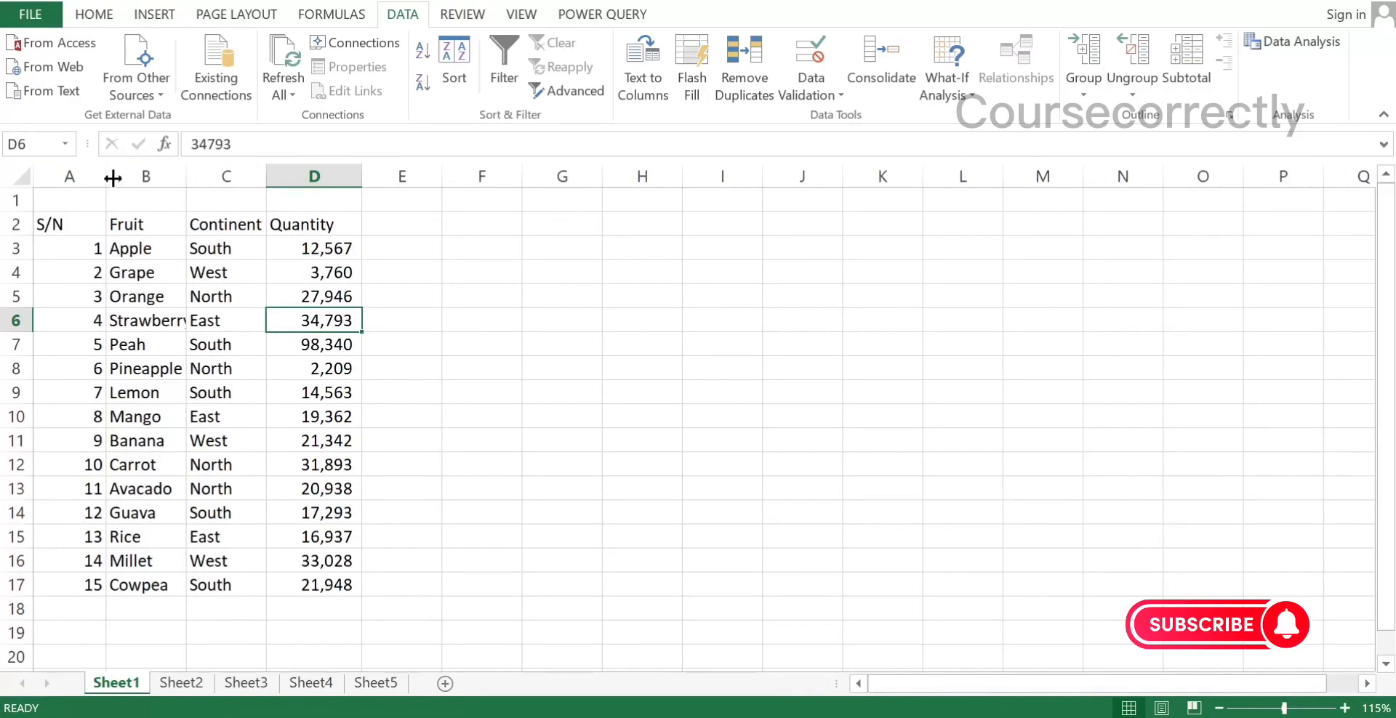
{"action": "double_click", "coordinate": [106, 176]}
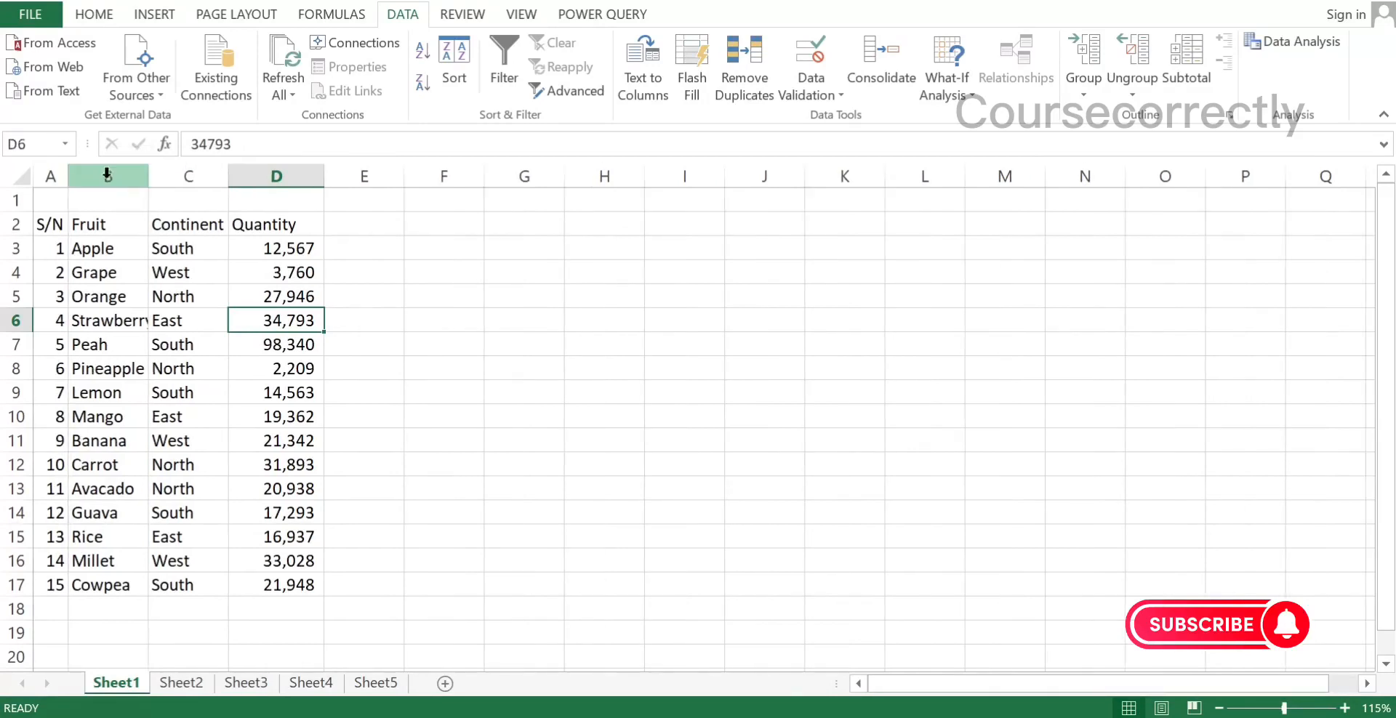
{"action": "double_click", "coordinate": [148, 176]}
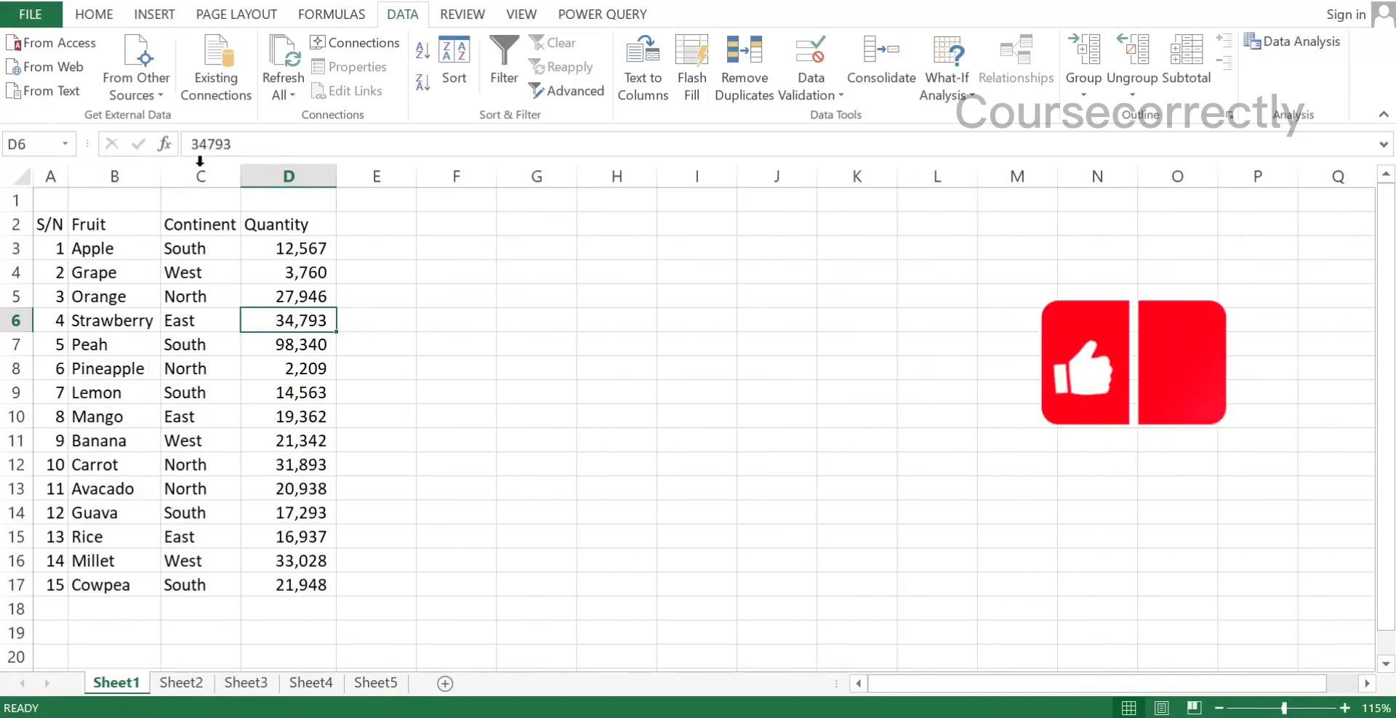
{"action": "double_click", "coordinate": [239, 176]}
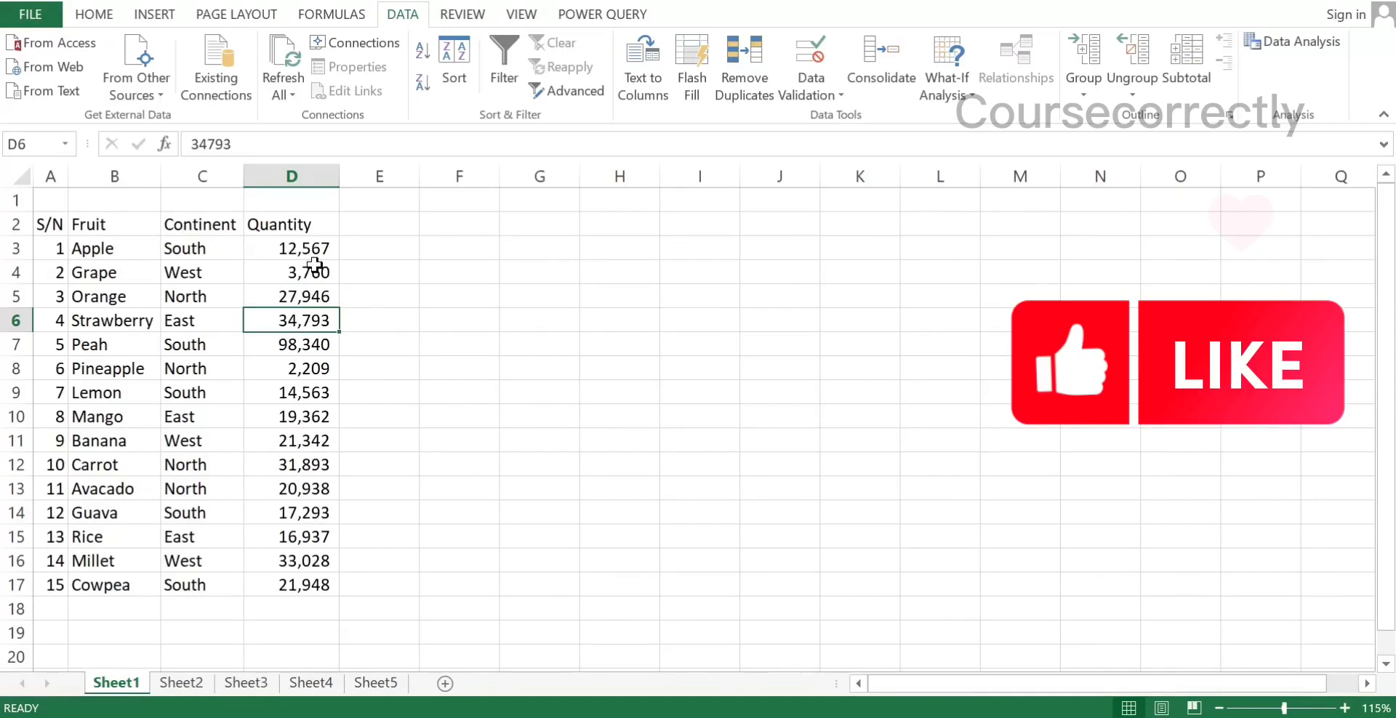
{"action": "double_click", "coordinate": [338, 177]}
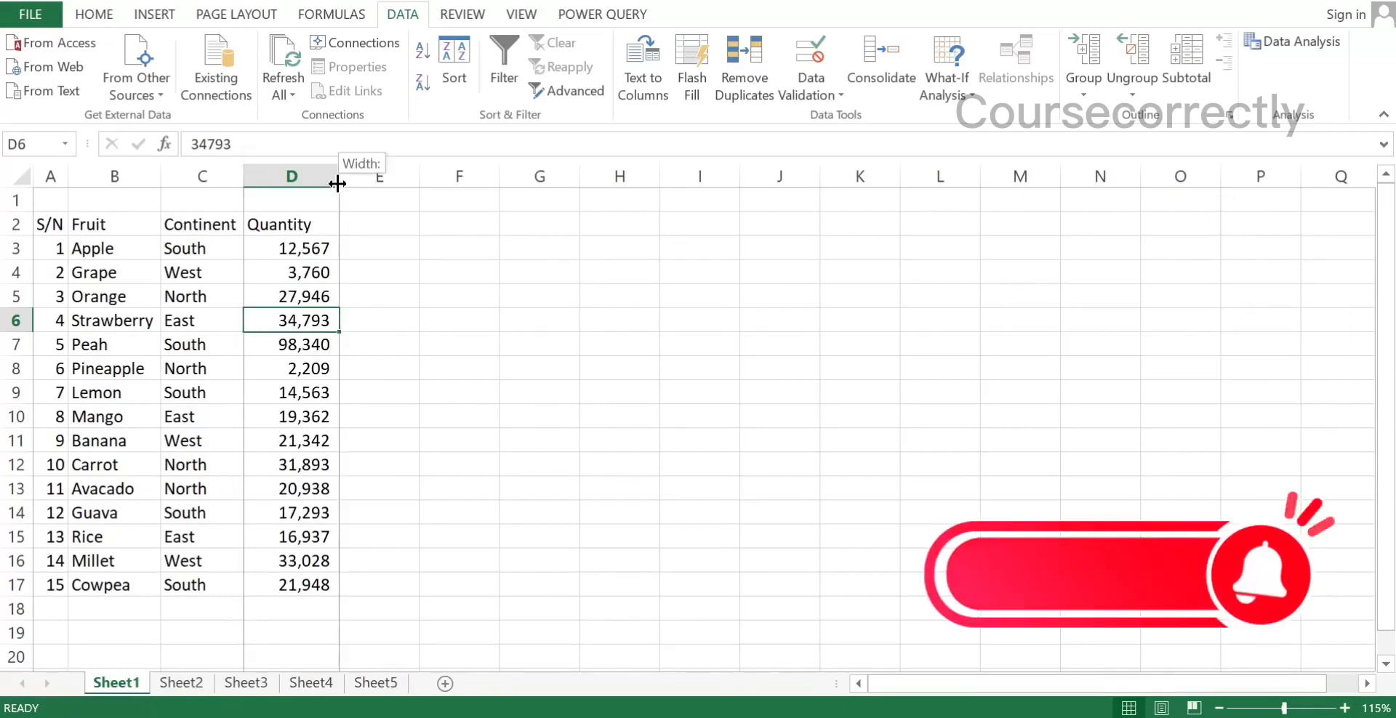
{"action": "double_click", "coordinate": [338, 178]}
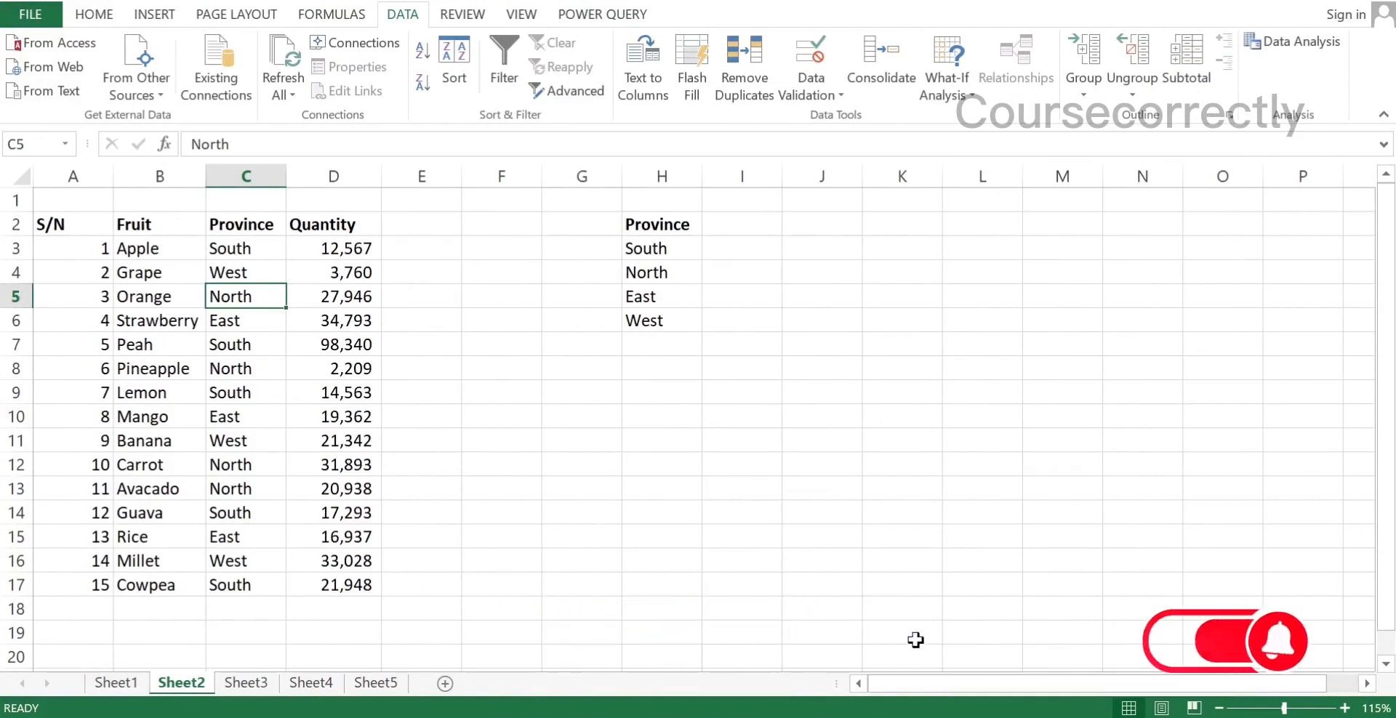
Apply List data validation to the Province cells C3:C17 on Sheet2, with =$H$3:$H$6 as the source
{"action": "left_click", "coordinate": [220, 252]}
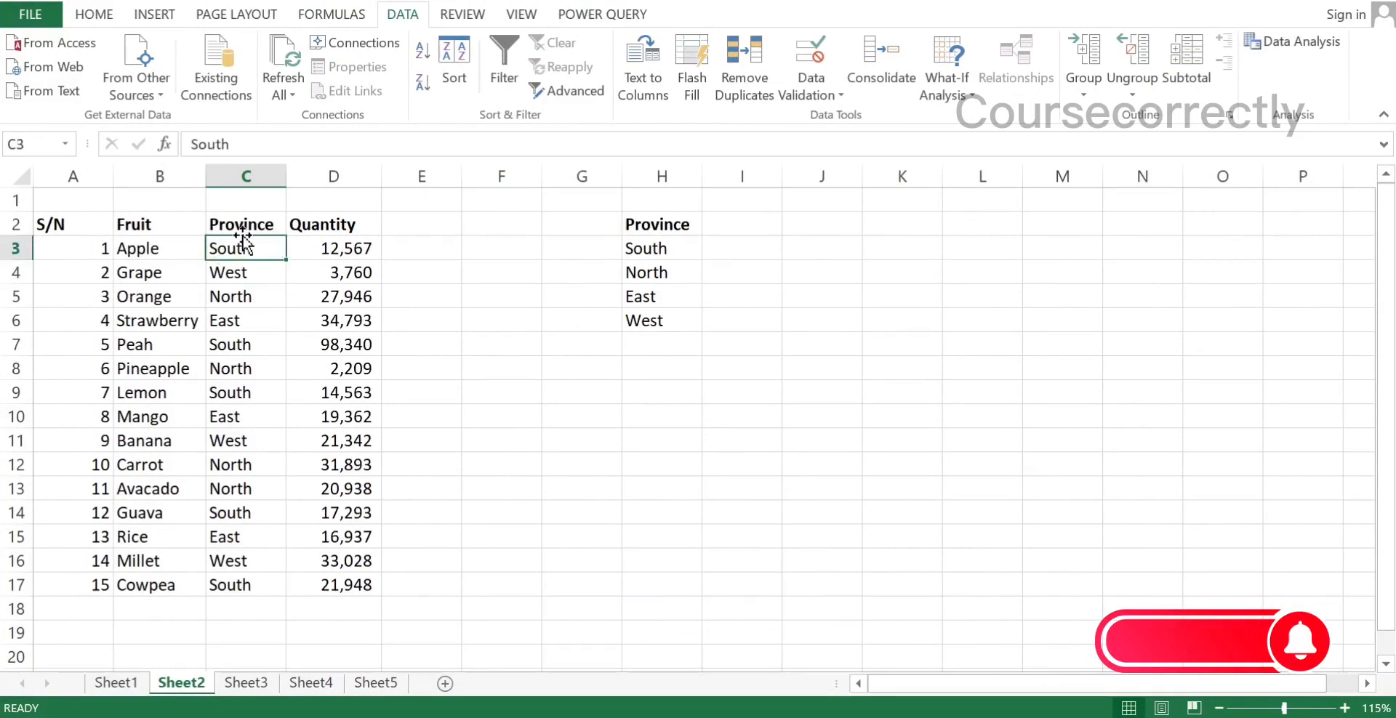
{"action": "left_click_drag", "start_coordinate": [242, 246], "coordinate": [253, 597]}
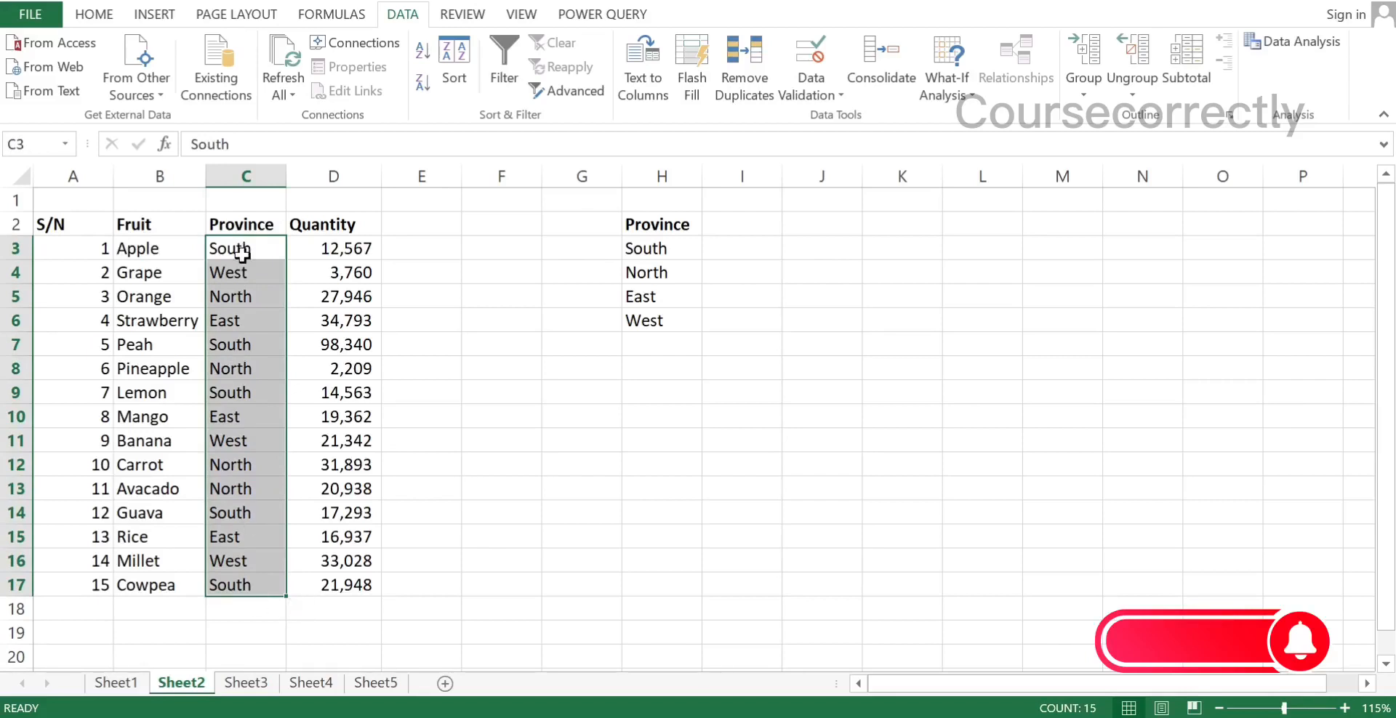
{"action": "left_click", "coordinate": [811, 93]}
{"action": "left_click", "coordinate": [820, 117]}
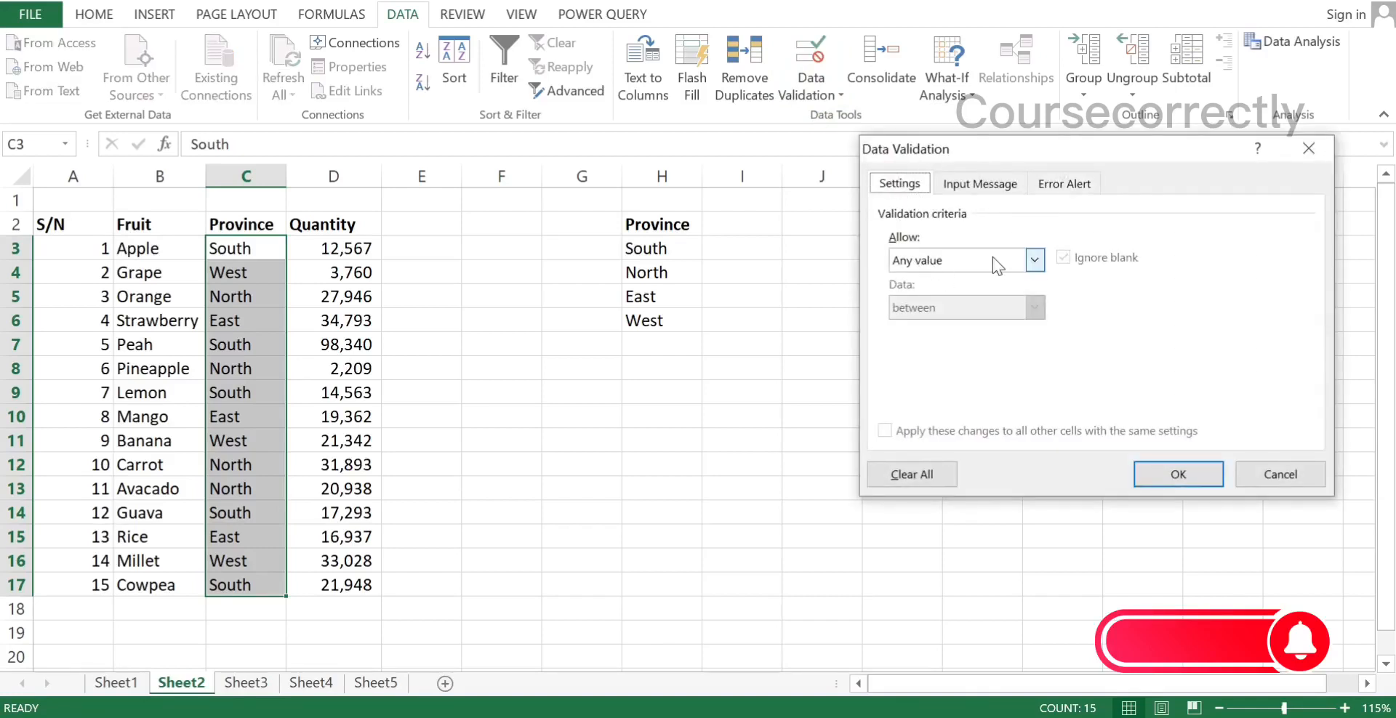
{"action": "left_click", "coordinate": [1034, 260]}
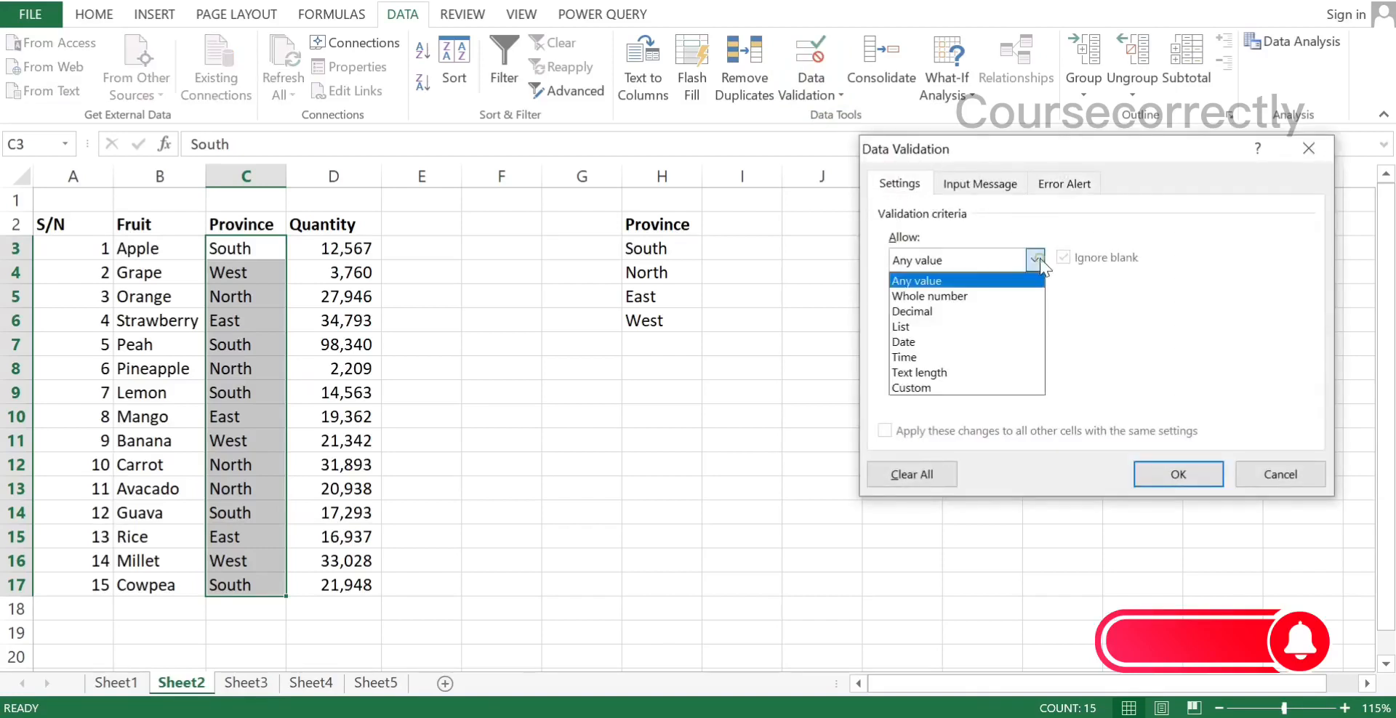
{"action": "left_click", "coordinate": [909, 322]}
{"action": "left_click", "coordinate": [905, 355]}
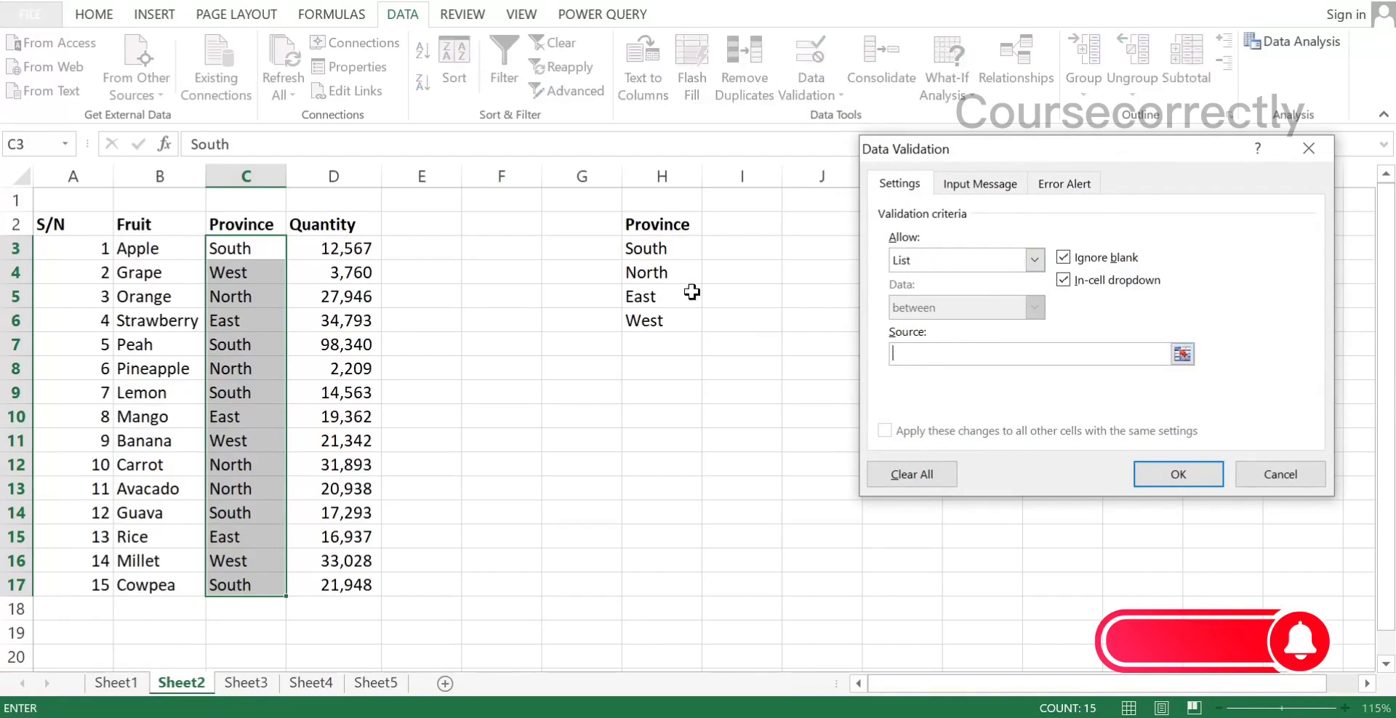
{"action": "left_click_drag", "start_coordinate": [649, 248], "coordinate": [649, 323]}
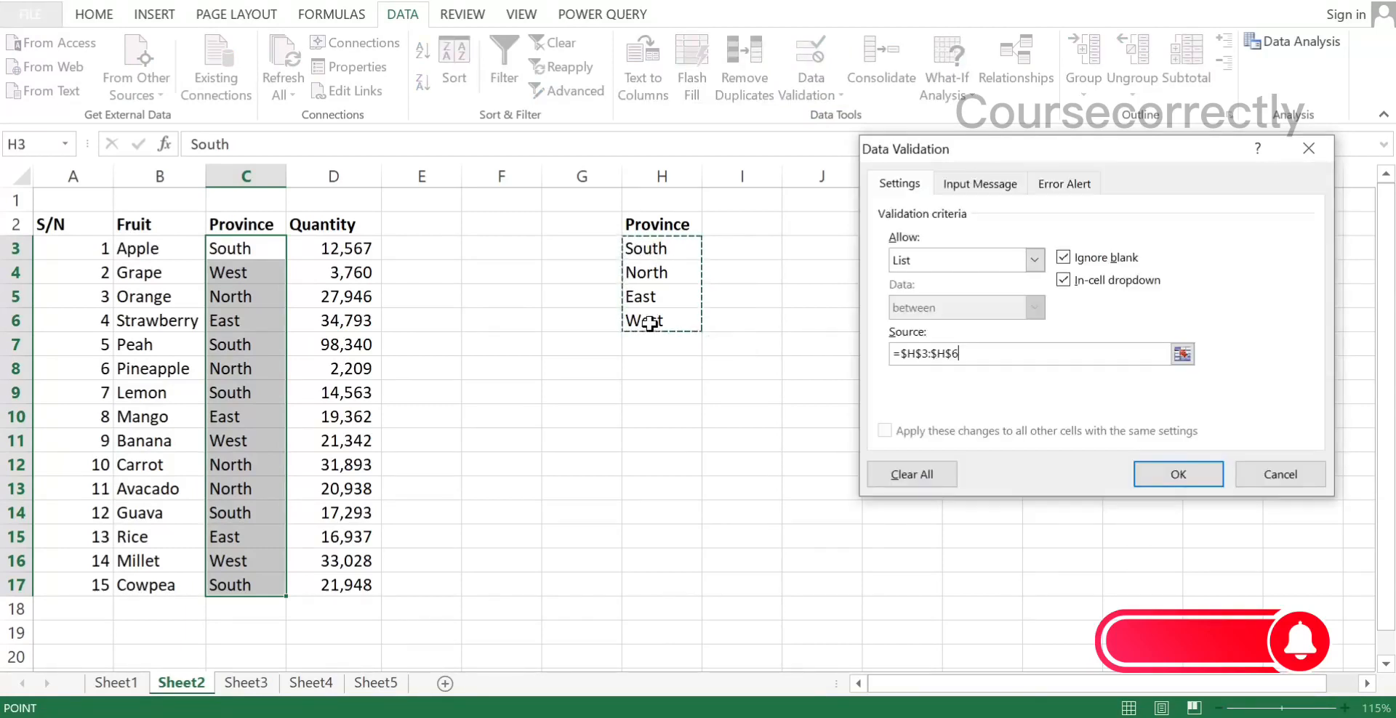
{"action": "left_click", "coordinate": [1178, 474]}
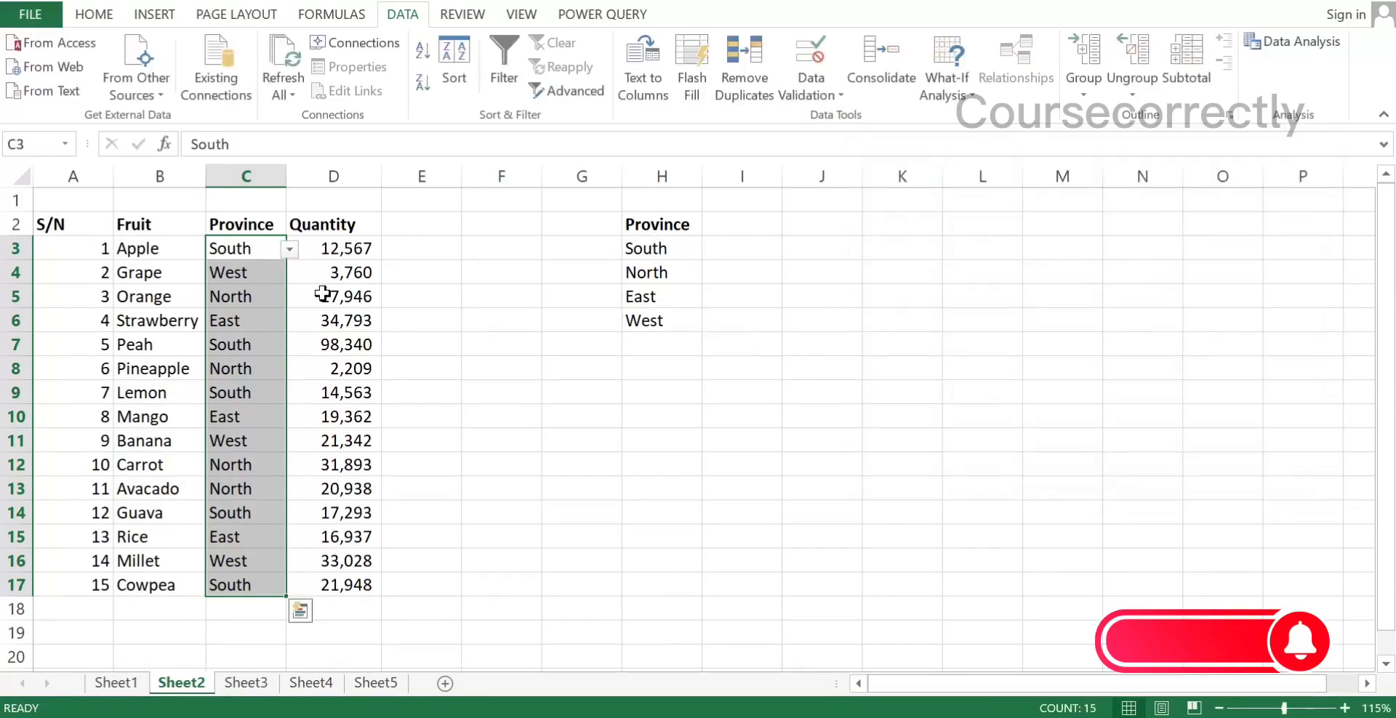
Use the in-cell drop-down lists to set Apple's province to North and Grape's province to East
{"action": "left_click", "coordinate": [291, 252]}
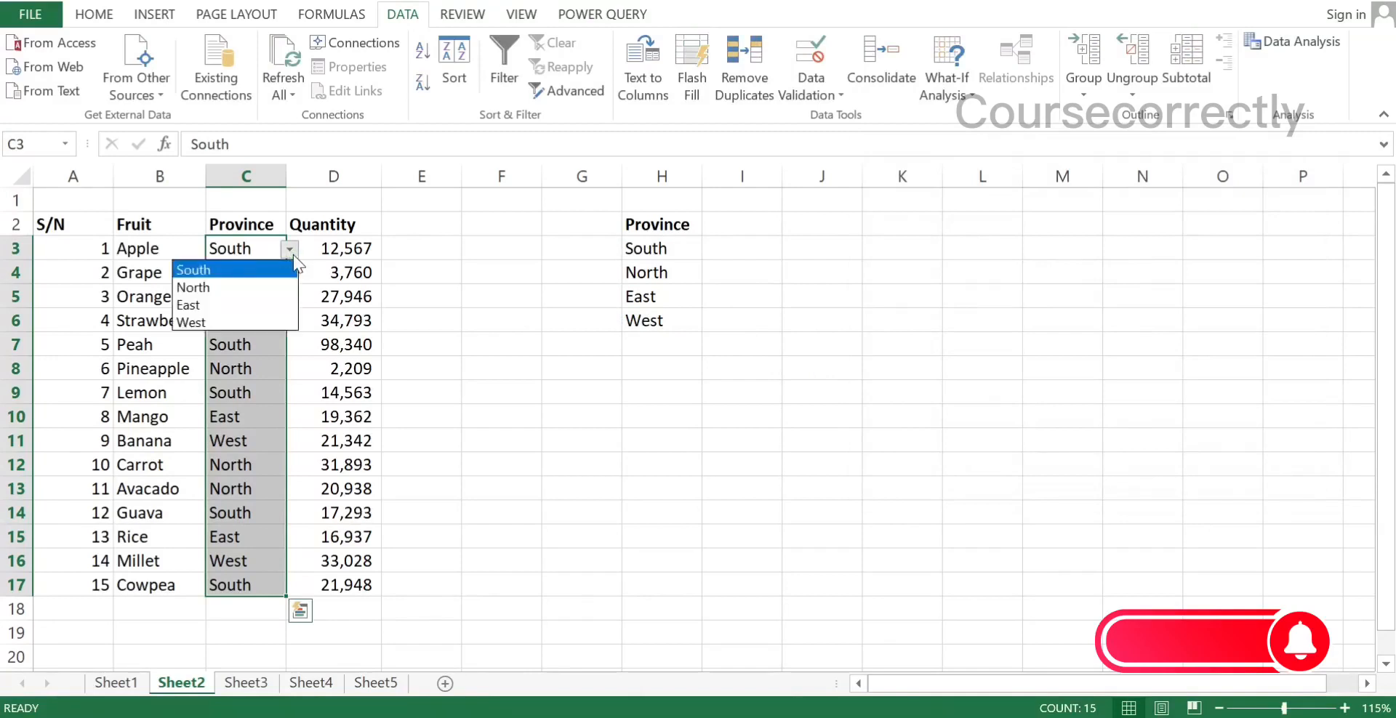
{"action": "left_click", "coordinate": [254, 288]}
{"action": "left_click", "coordinate": [277, 275]}
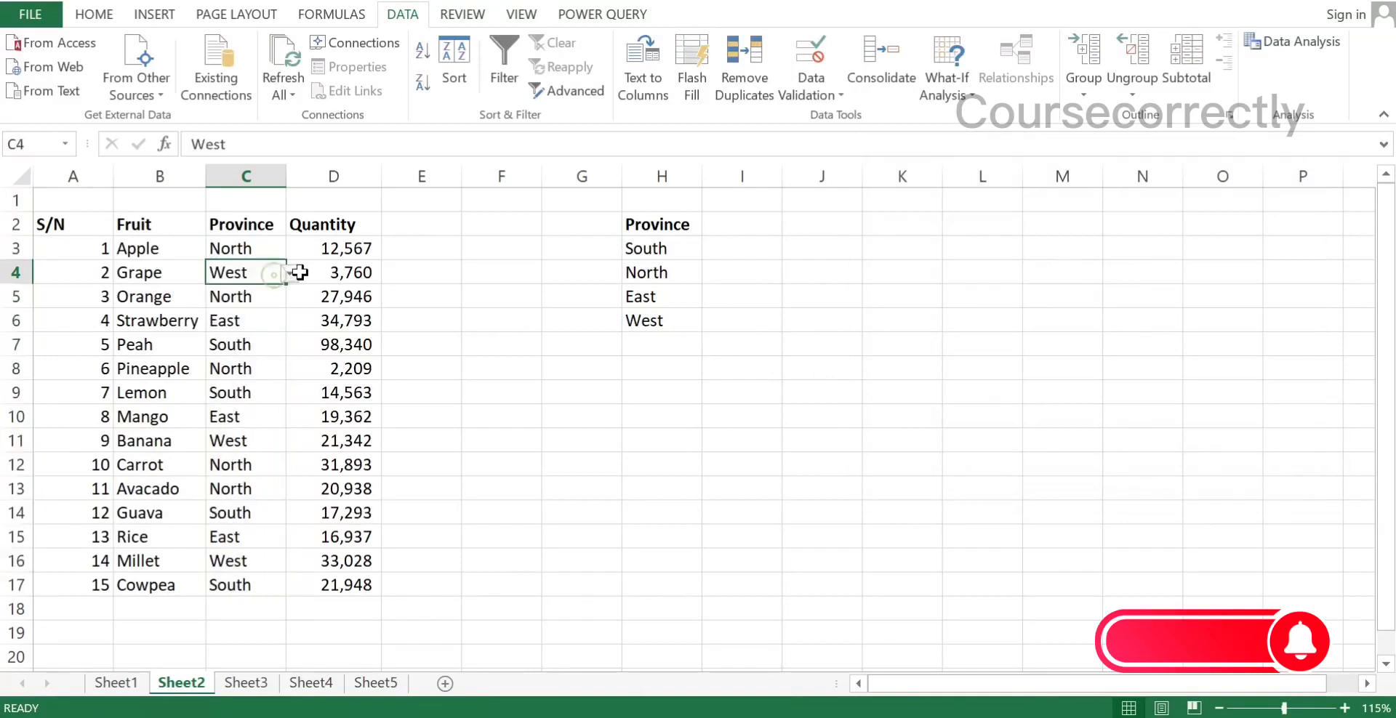
{"action": "left_click", "coordinate": [294, 272]}
{"action": "left_click", "coordinate": [262, 322]}
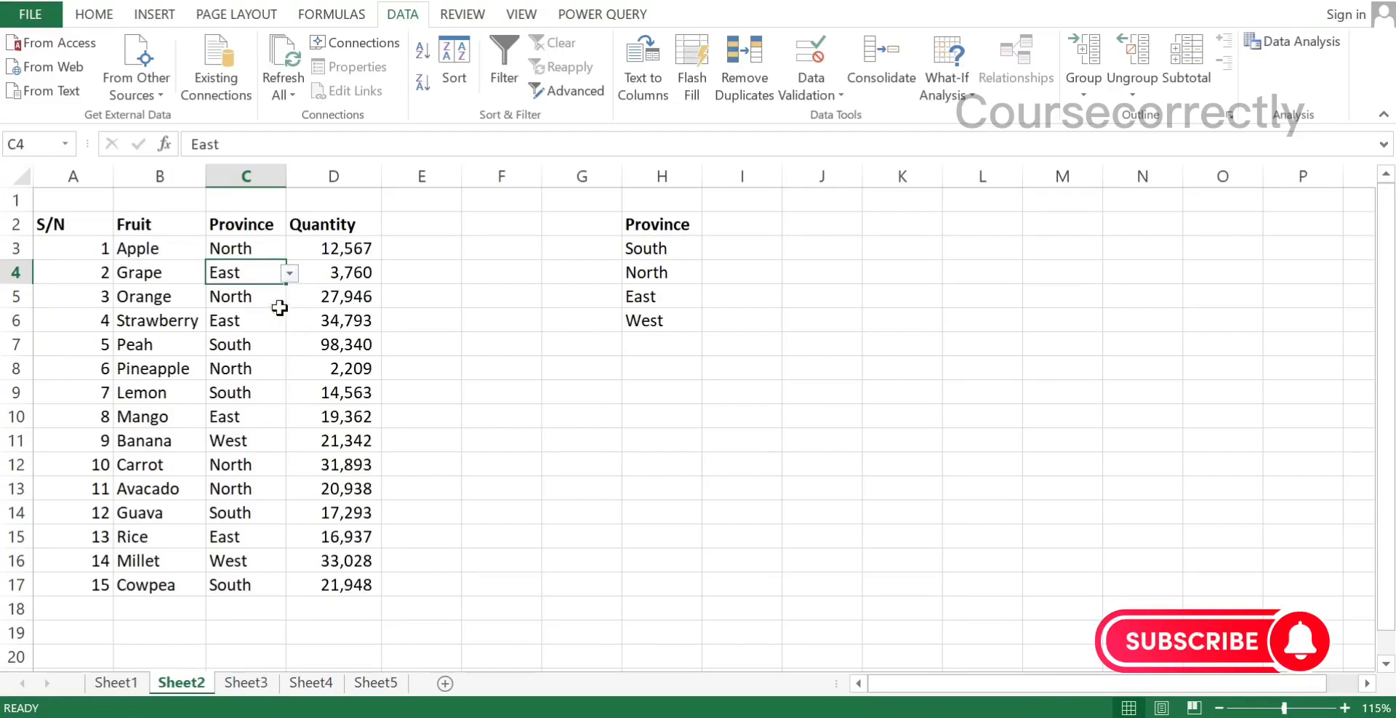
{"action": "left_click", "coordinate": [292, 294]}
{"action": "left_click", "coordinate": [275, 297]}
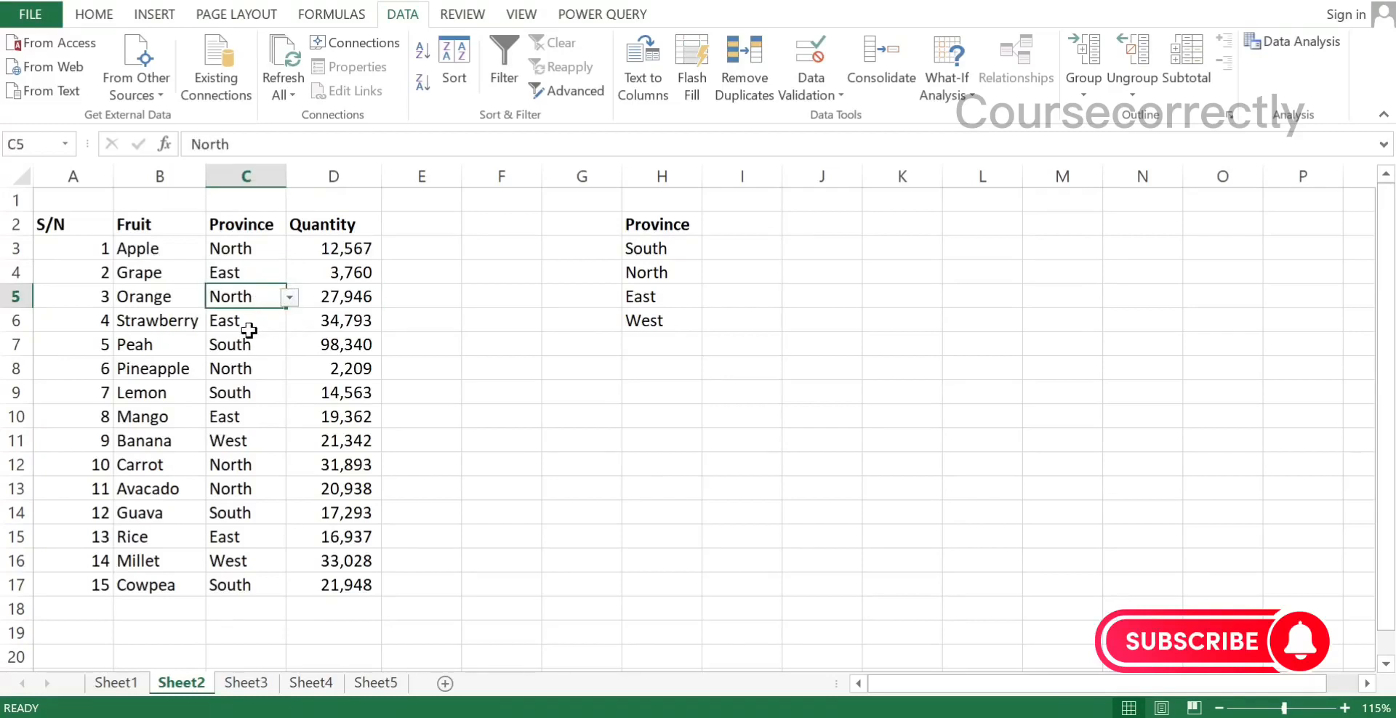
Open the data validation of the Province cells C3:C17 and choose Stop as the error alert style
{"action": "left_click", "coordinate": [248, 250]}
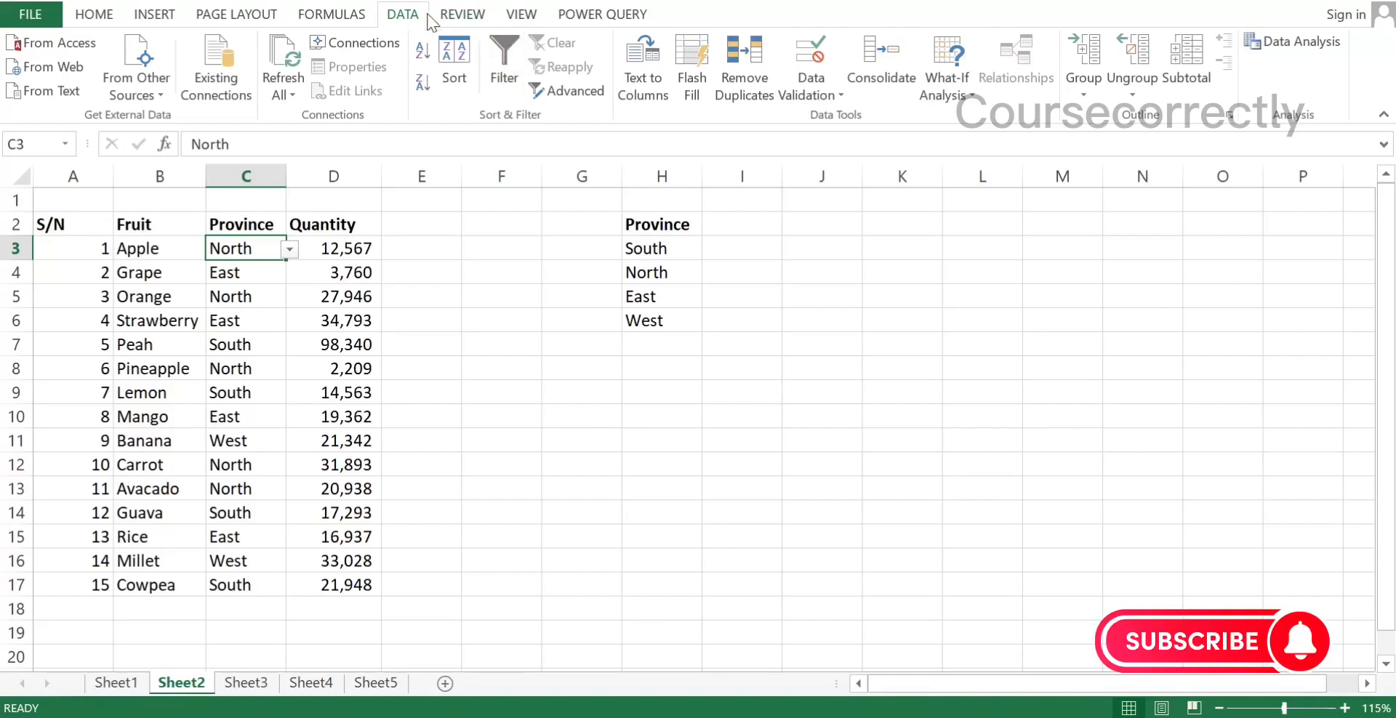
{"action": "left_click", "coordinate": [794, 93]}
{"action": "left_click", "coordinate": [392, 269]}
{"action": "left_click_drag", "start_coordinate": [244, 247], "coordinate": [268, 592]}
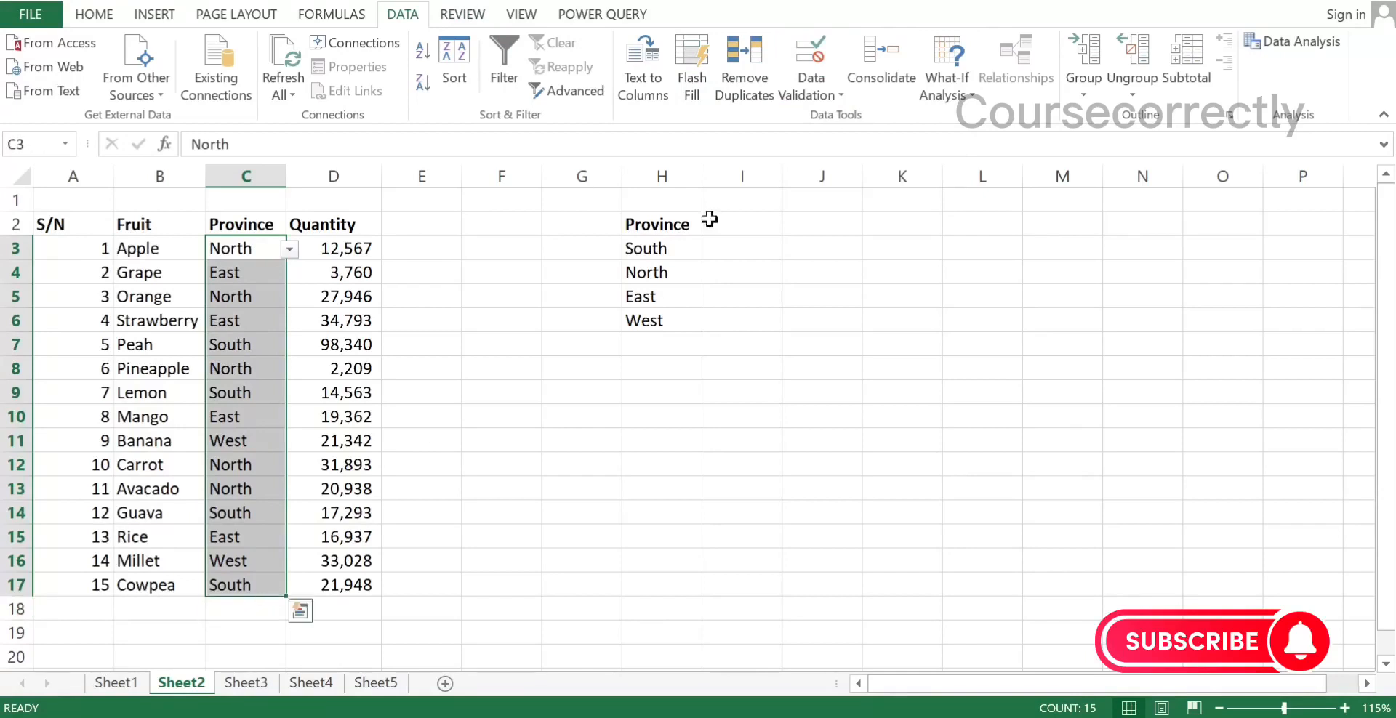
{"action": "left_click", "coordinate": [827, 101]}
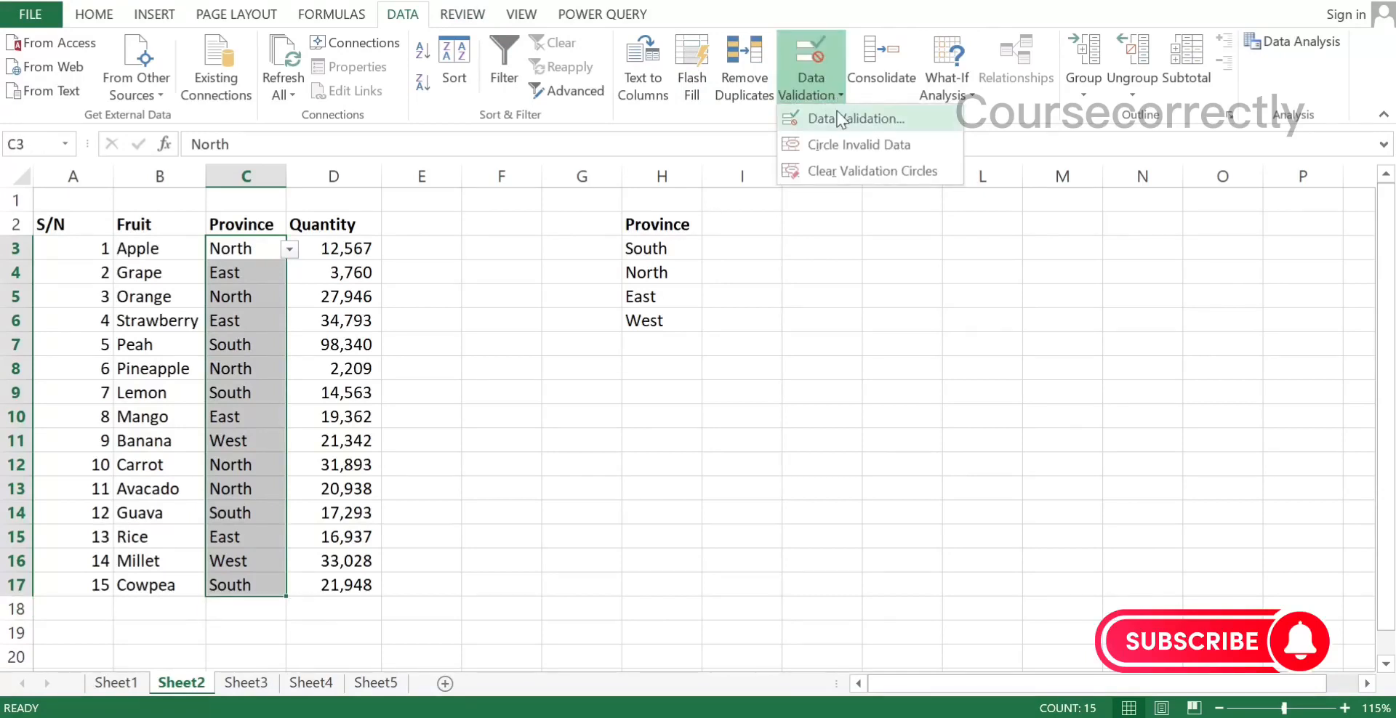
{"action": "left_click", "coordinate": [836, 115]}
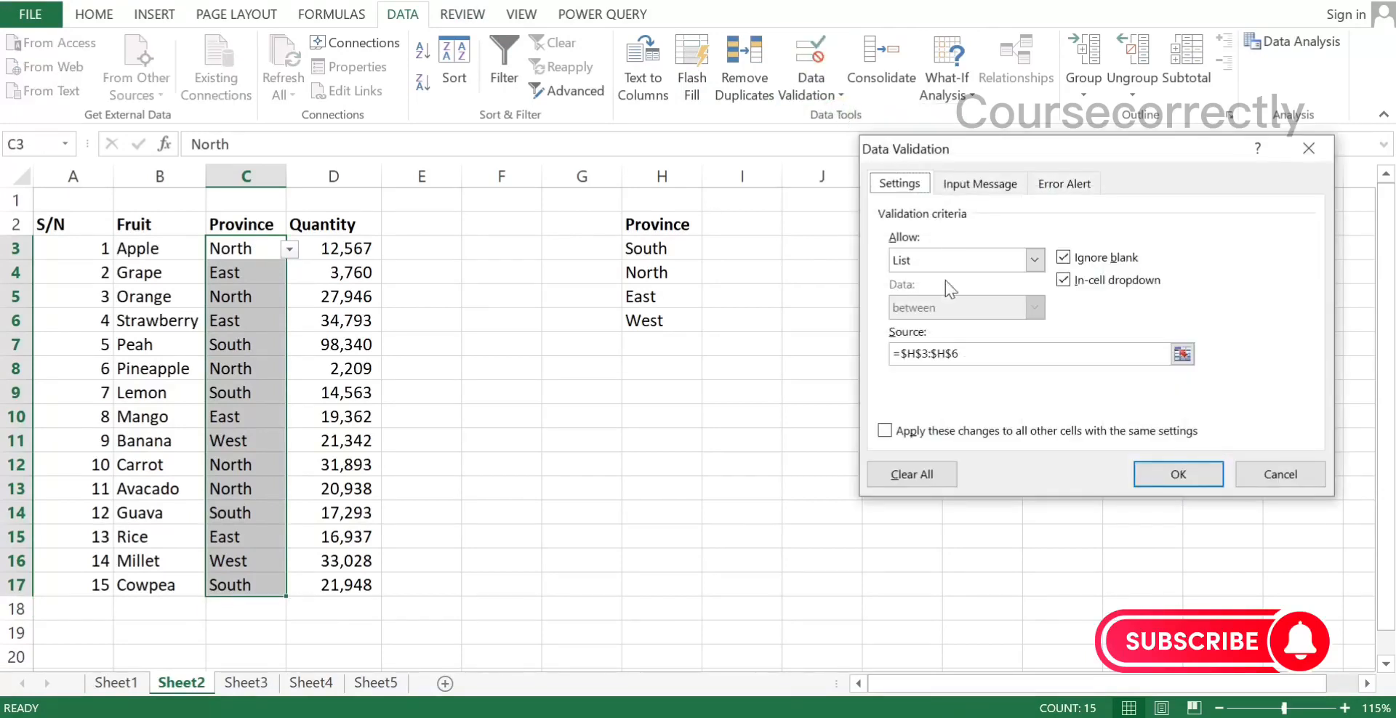
{"action": "left_click", "coordinate": [1091, 181]}
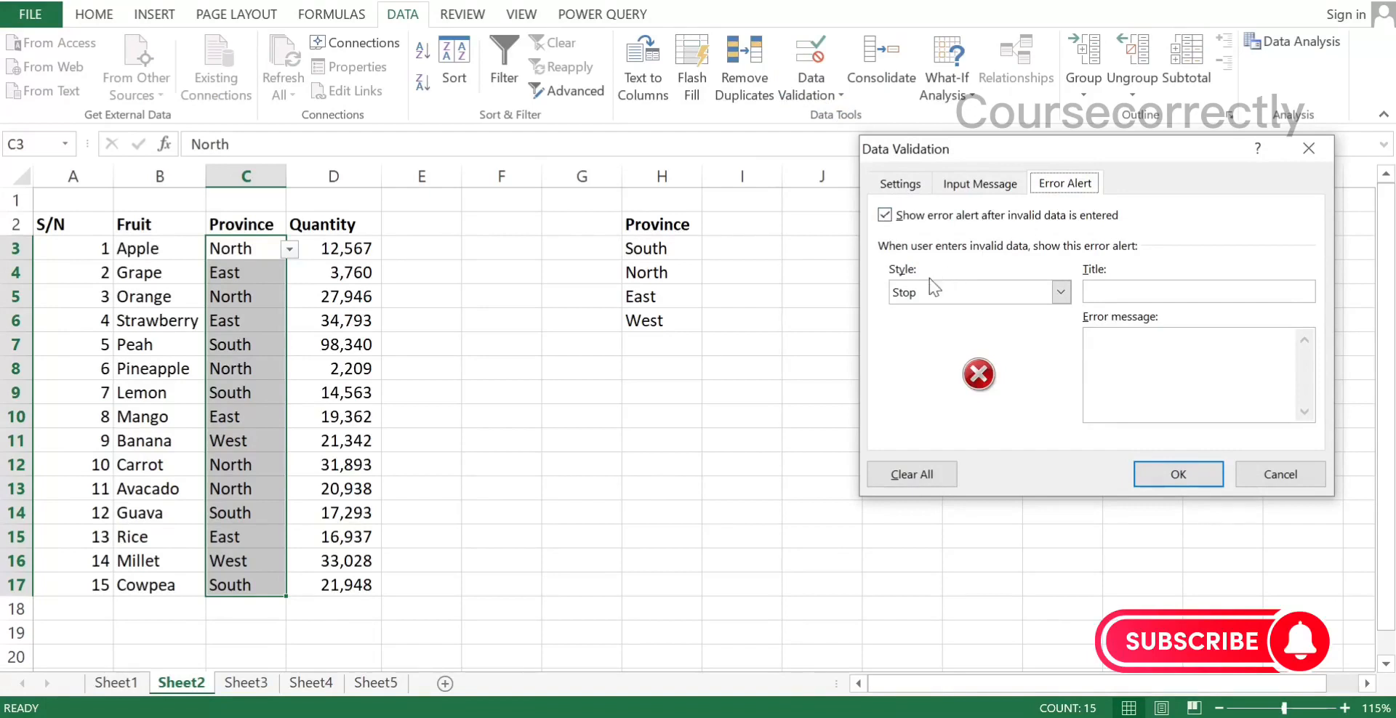
{"action": "left_click", "coordinate": [1063, 291]}
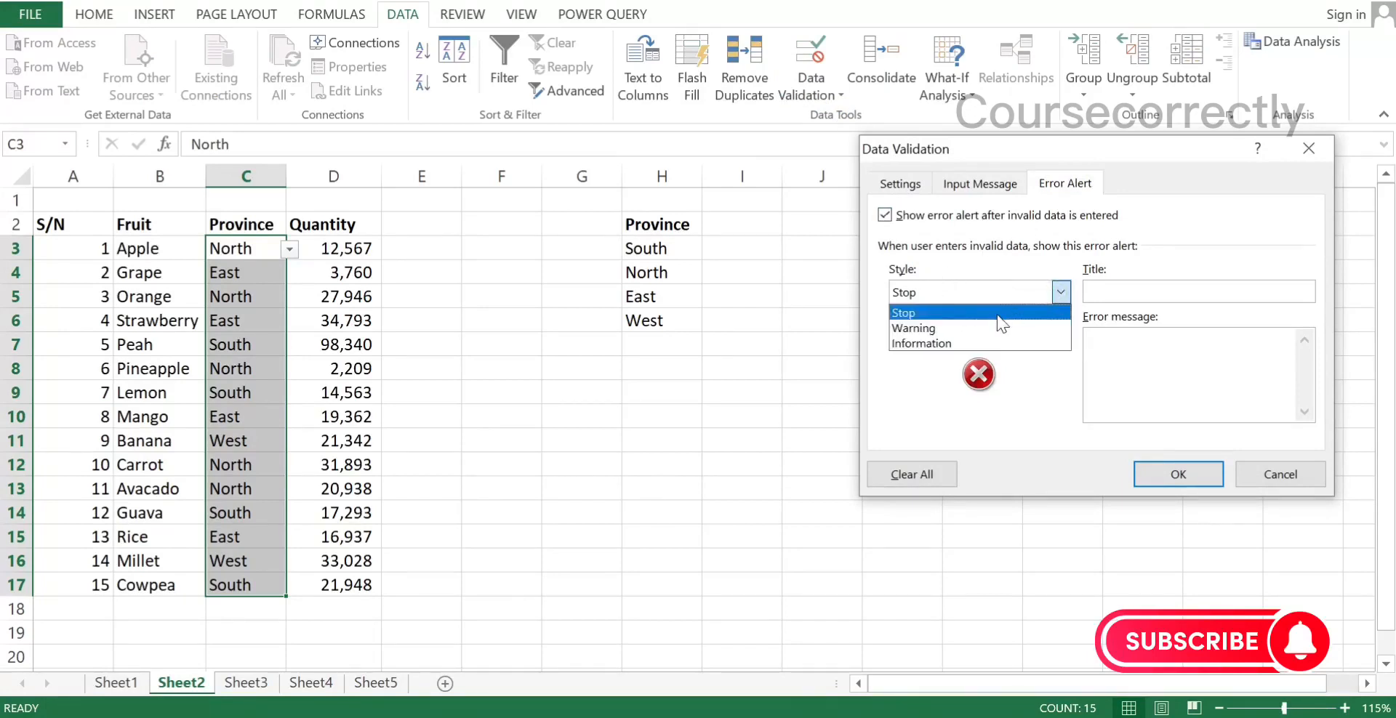
{"action": "left_click", "coordinate": [947, 316]}
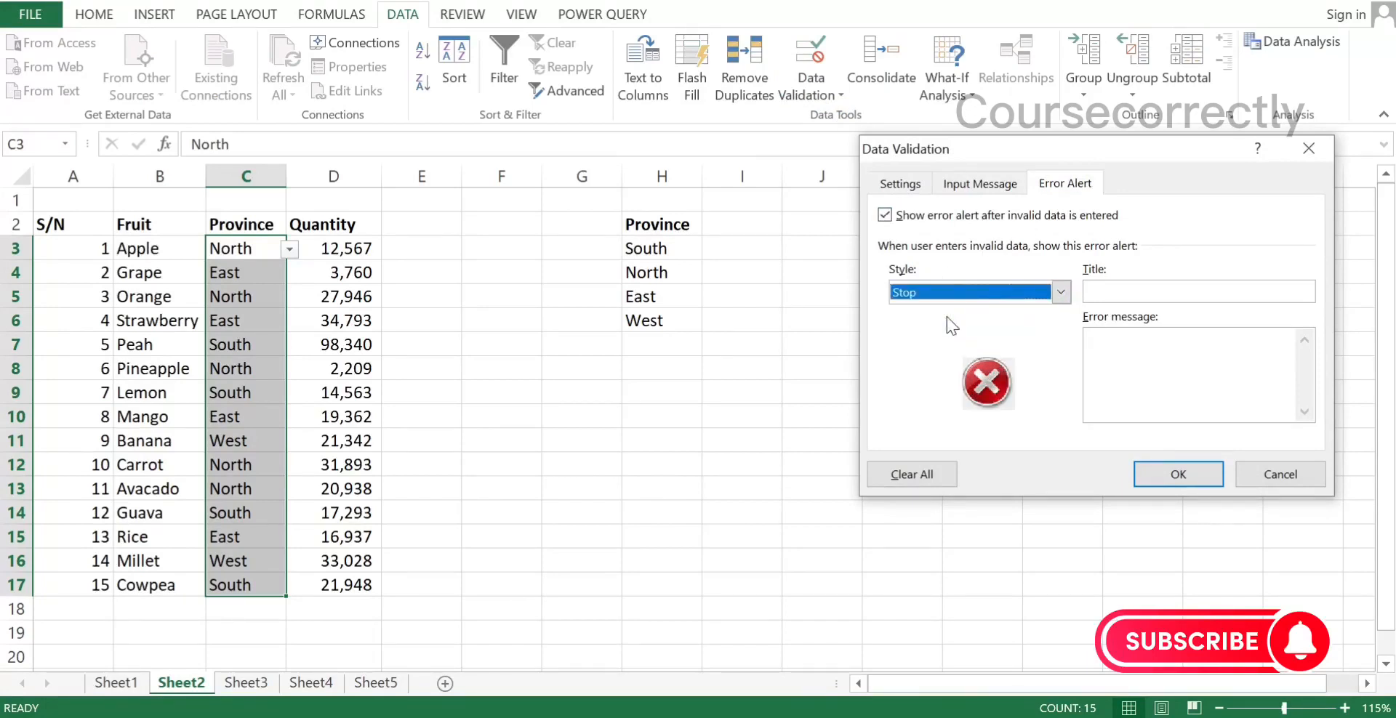
Title the error alert "Warning" with the message "The data enetred is incorrect. Kindly select option from the drop down list." and apply it
{"action": "left_click", "coordinate": [1113, 294]}
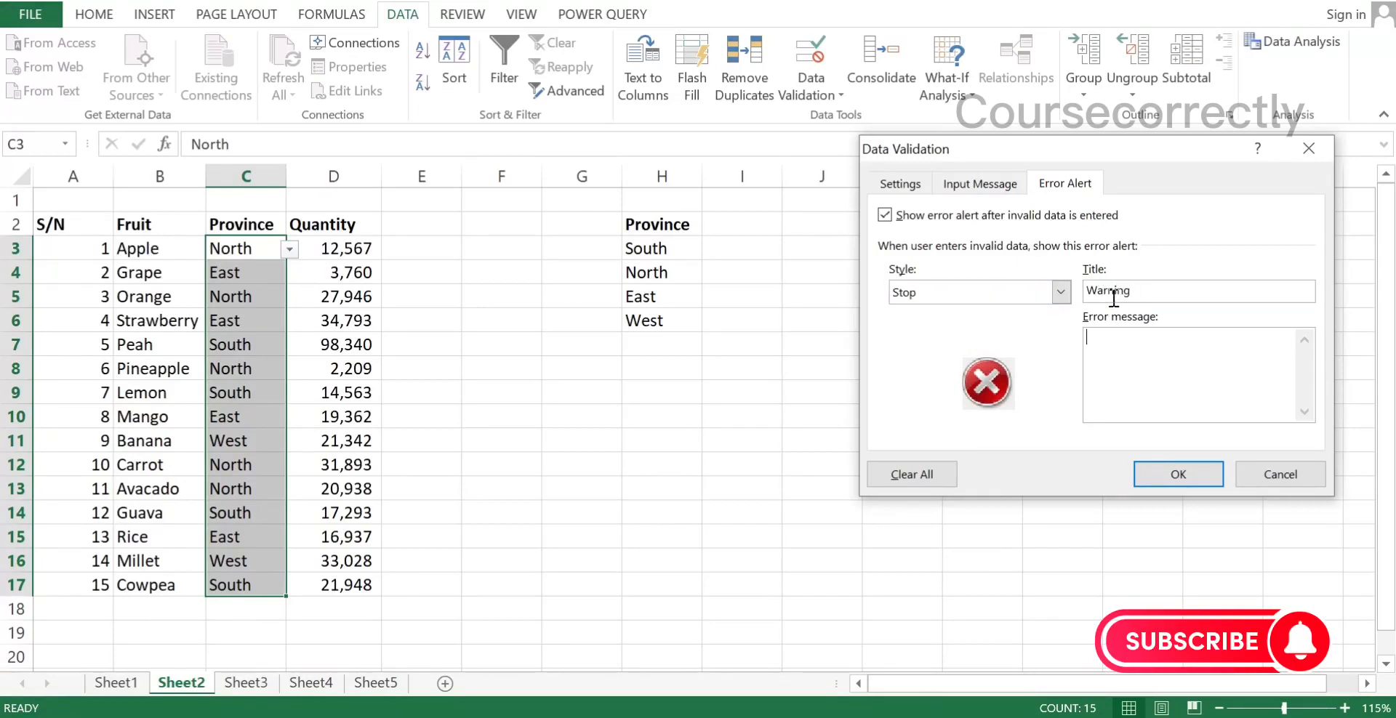
{"action": "key", "text": "Tab"}
{"action": "type", "text": "The data enetred is incorrect."}
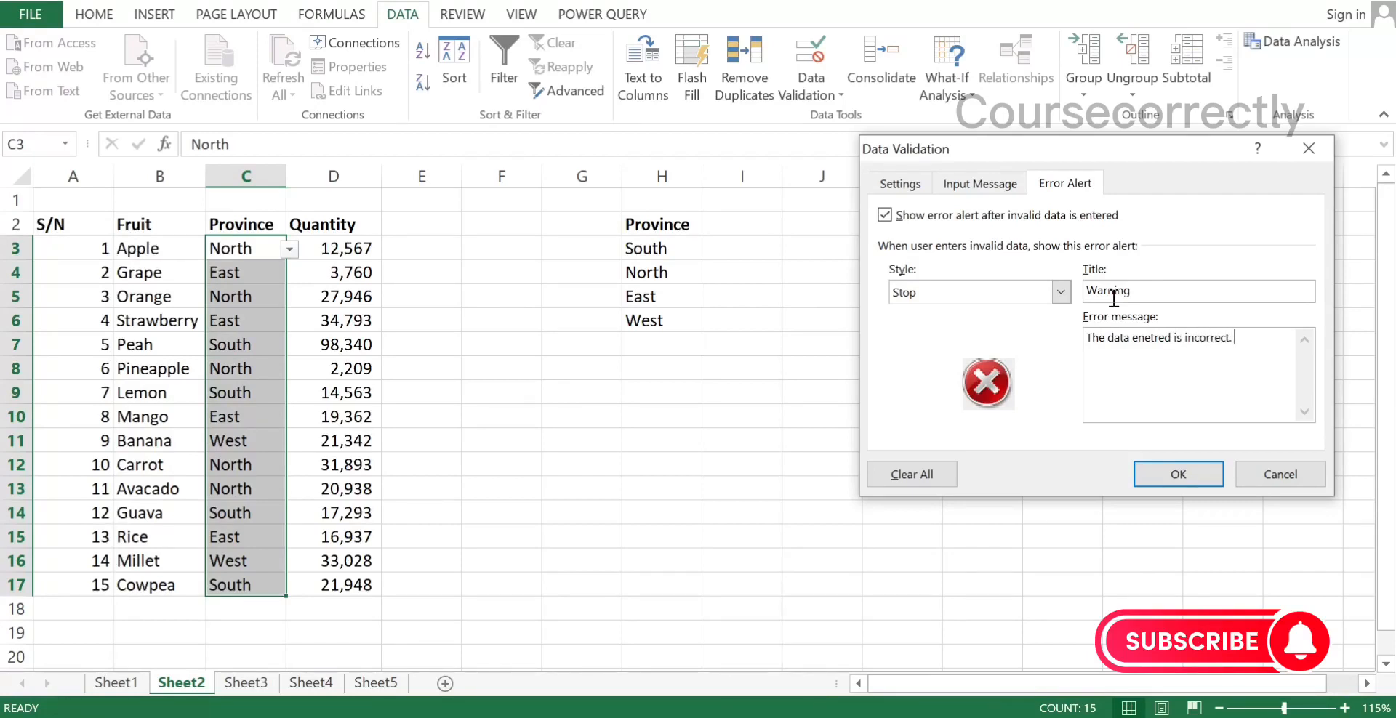
{"action": "type", "text": " Kindly select"}
{"action": "type", "text": "option from the drop down list."}
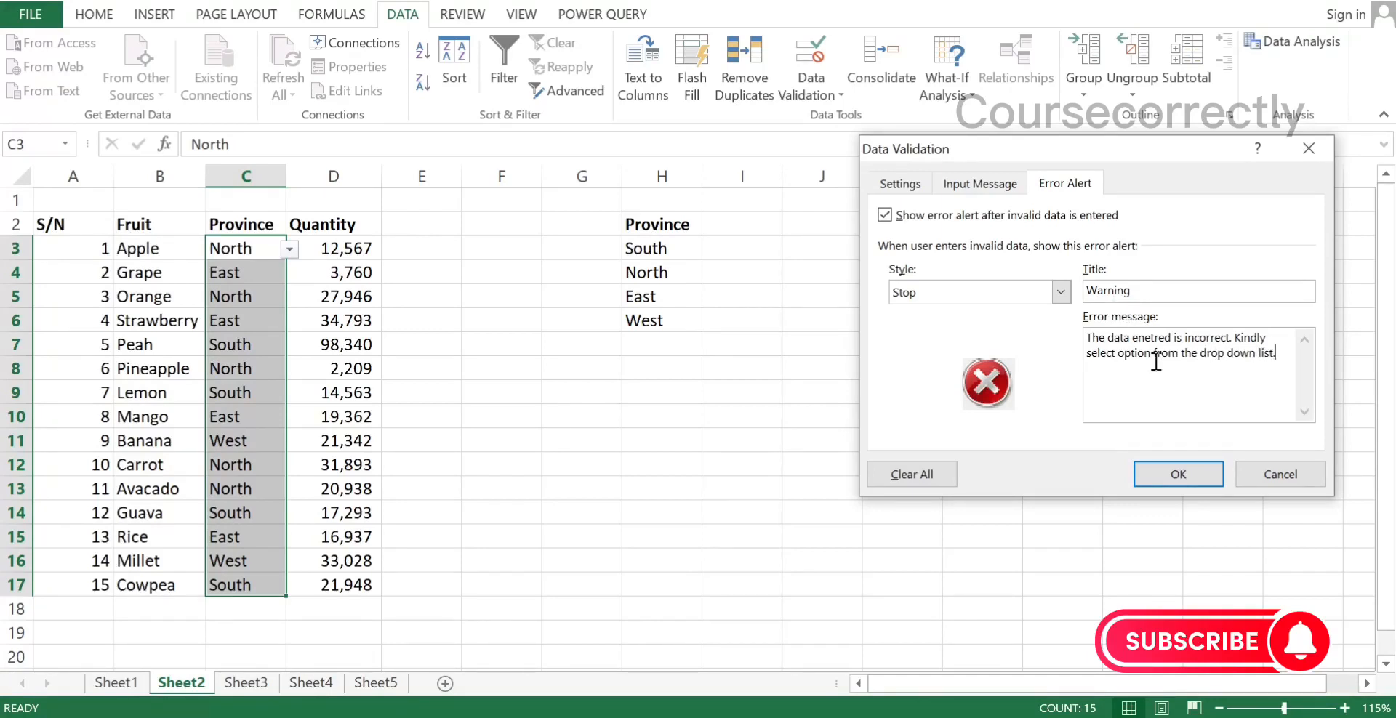
{"action": "left_click", "coordinate": [1200, 472]}
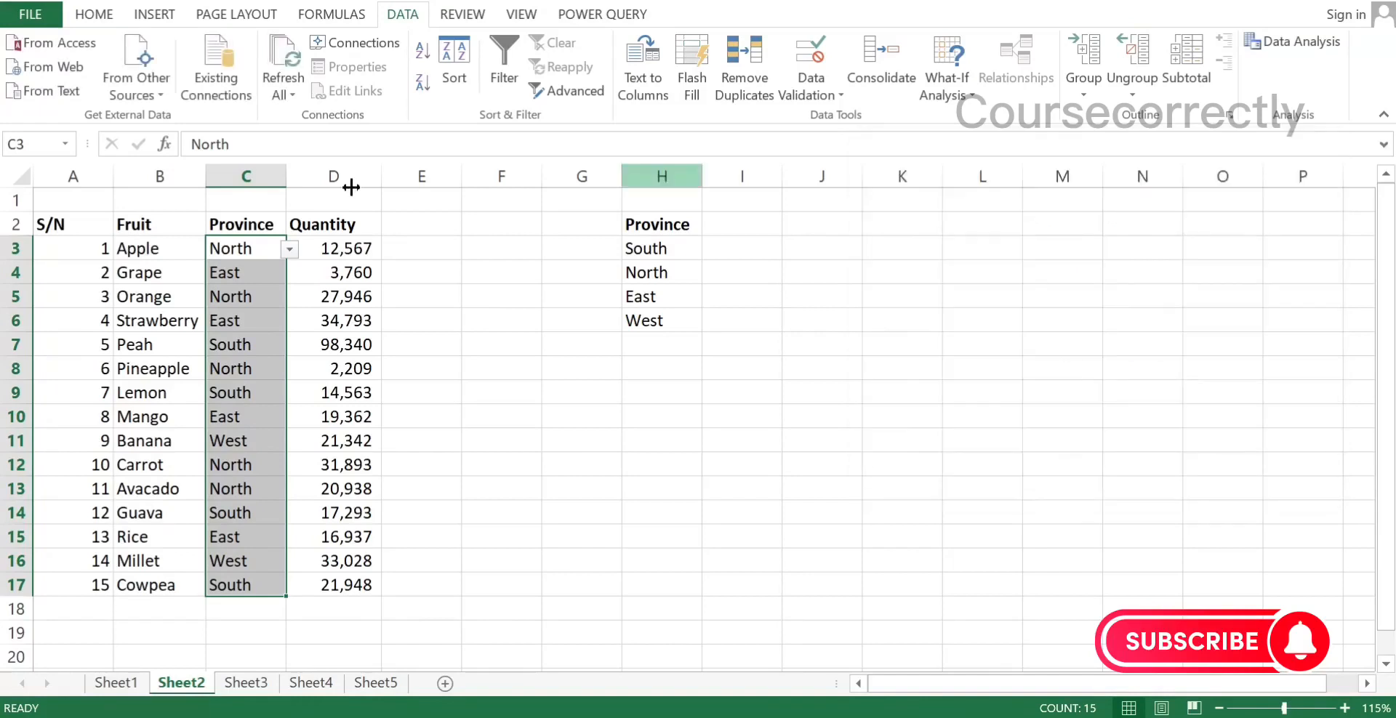
Test the error alert by entering the invalid value "g" as Apple's province in C3
{"action": "left_click", "coordinate": [255, 291]}
{"action": "left_click", "coordinate": [260, 251]}
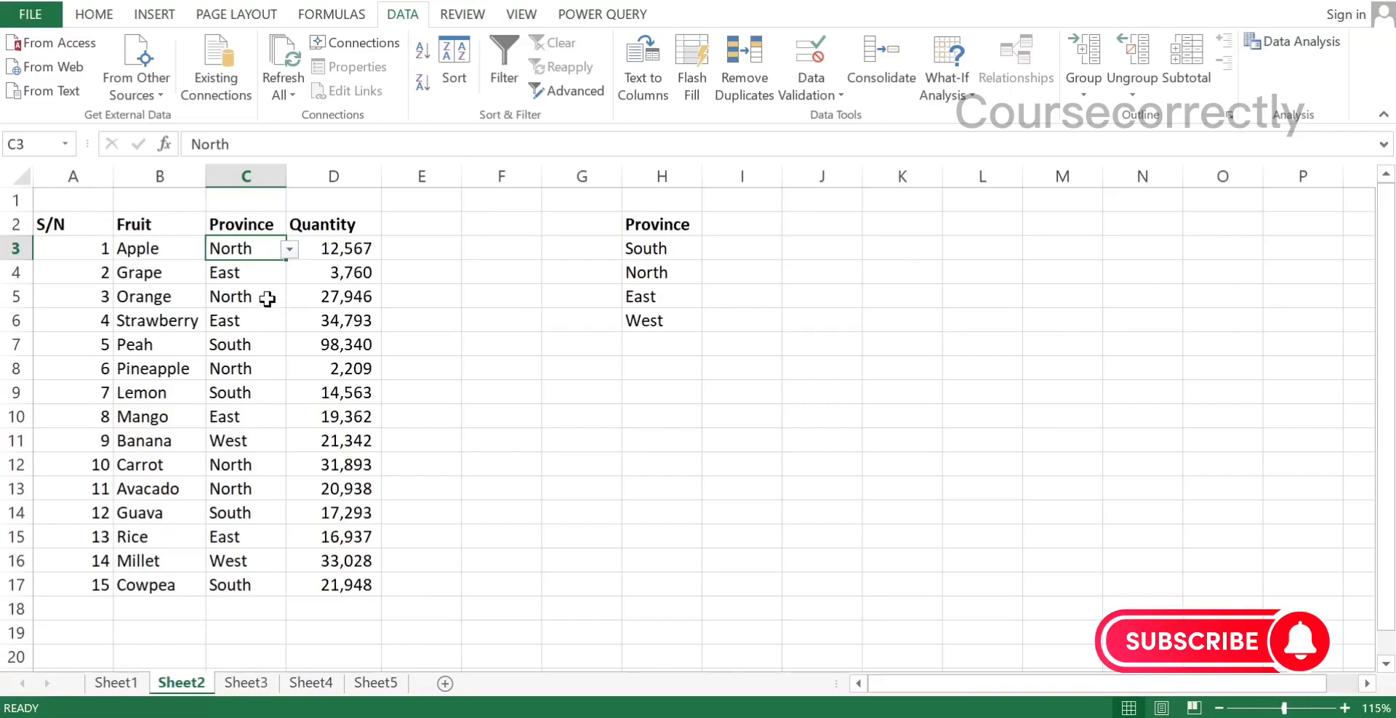
{"action": "type", "text": "g"}
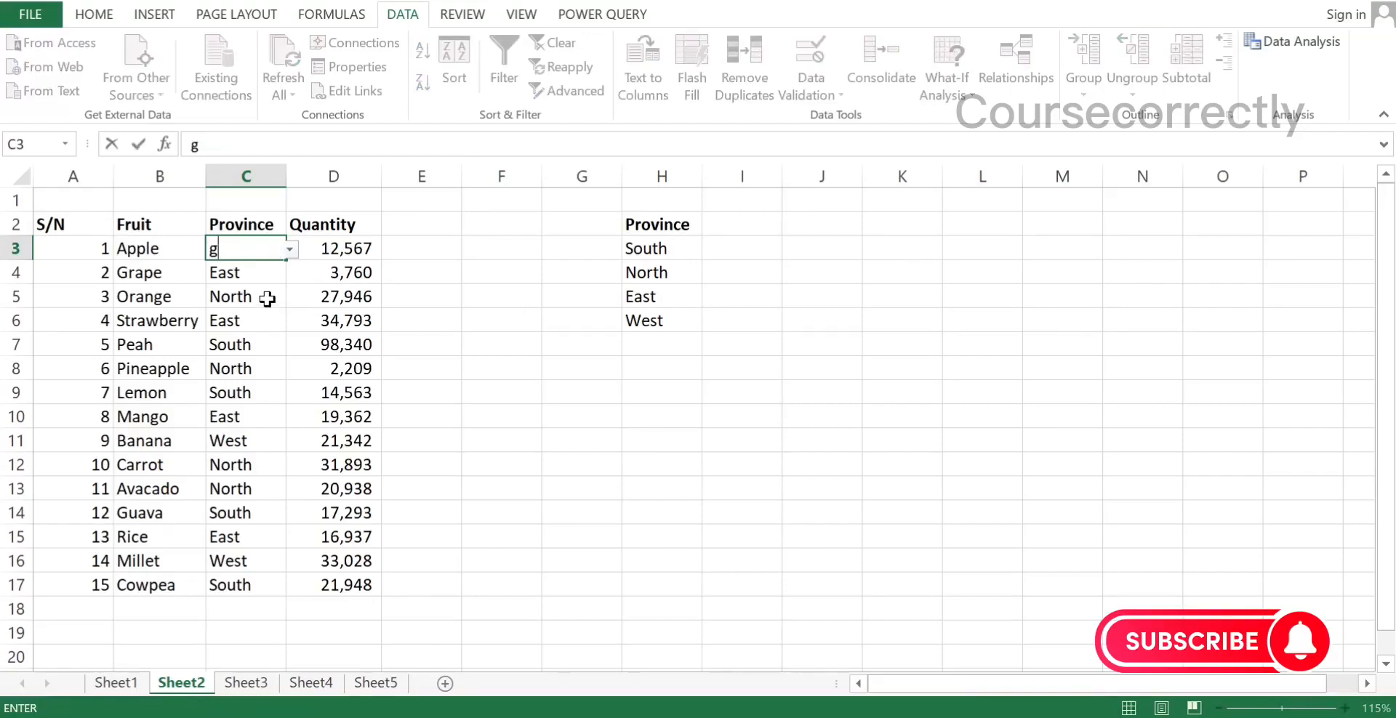
{"action": "key", "text": "Return"}
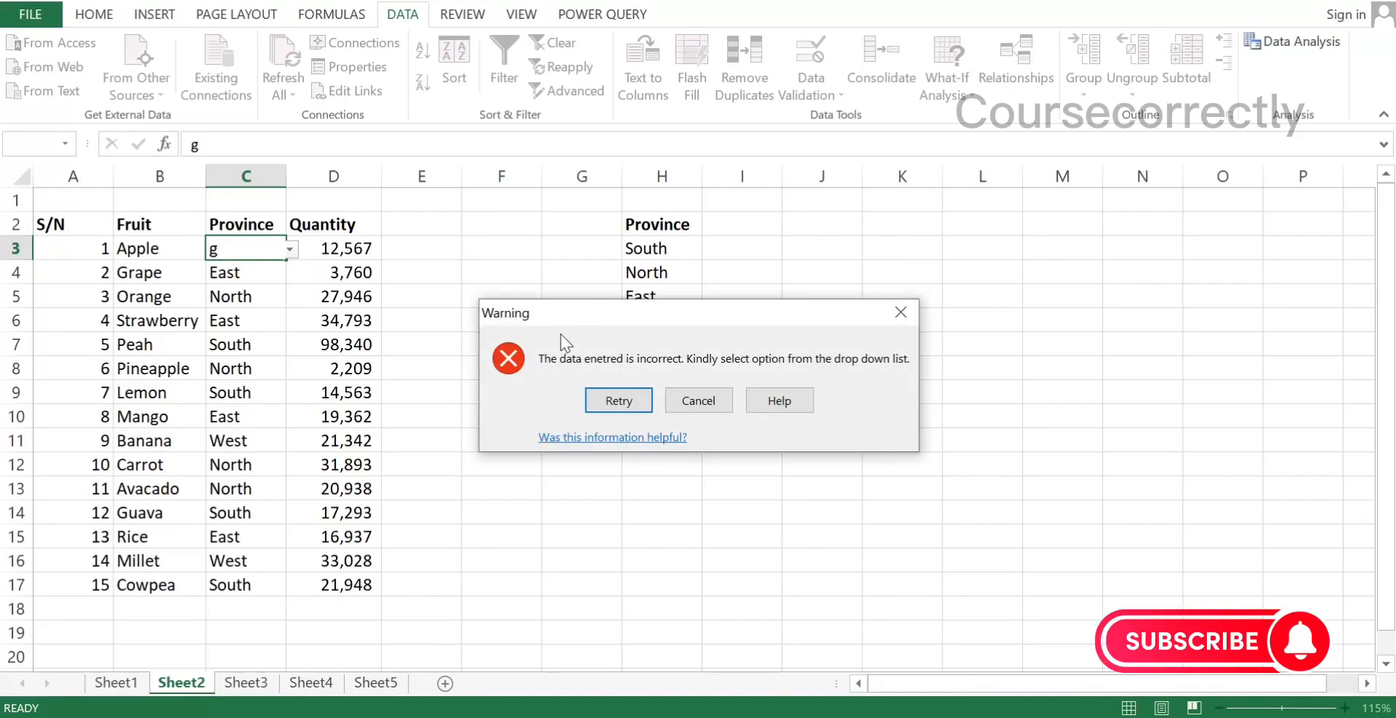
{"action": "left_click_drag", "start_coordinate": [573, 316], "coordinate": [572, 260]}
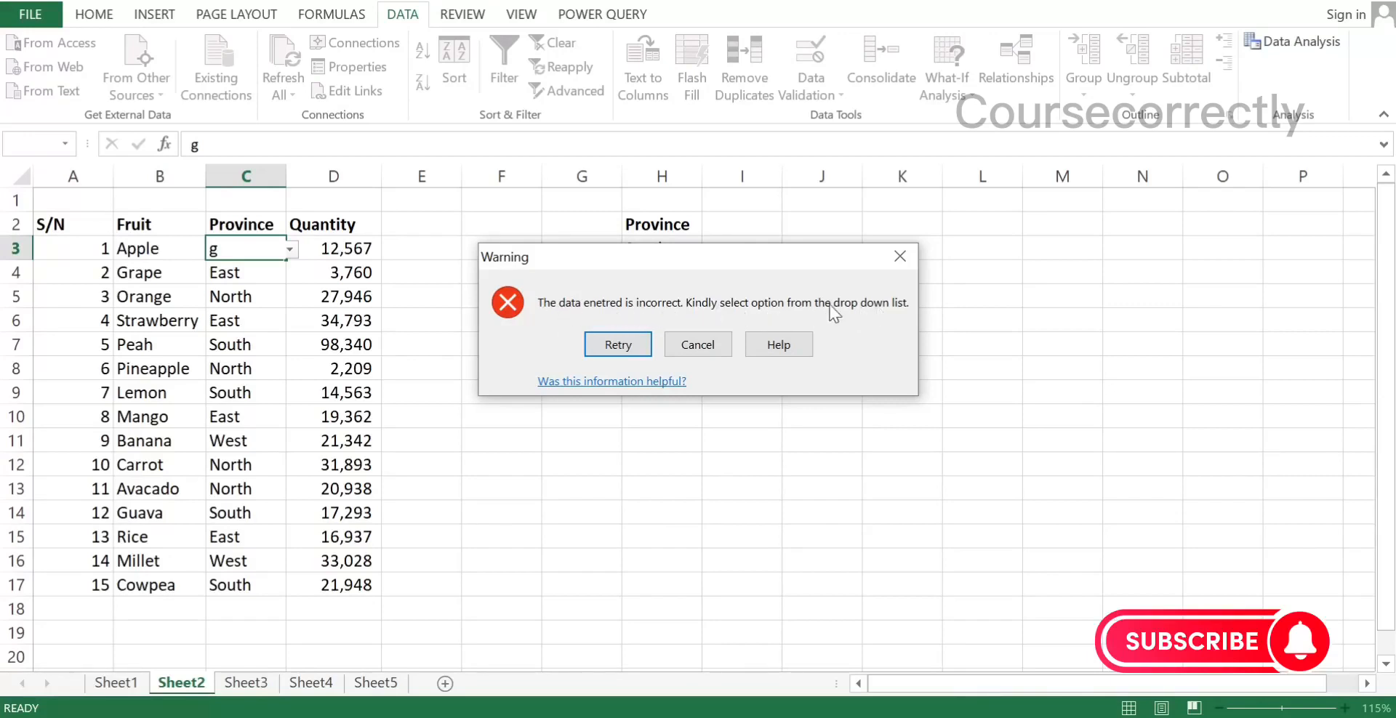
Dismiss the error alert, clear the invalid "g" from C3 and choose a valid province for Apple from the drop-down list
{"action": "left_click", "coordinate": [618, 344]}
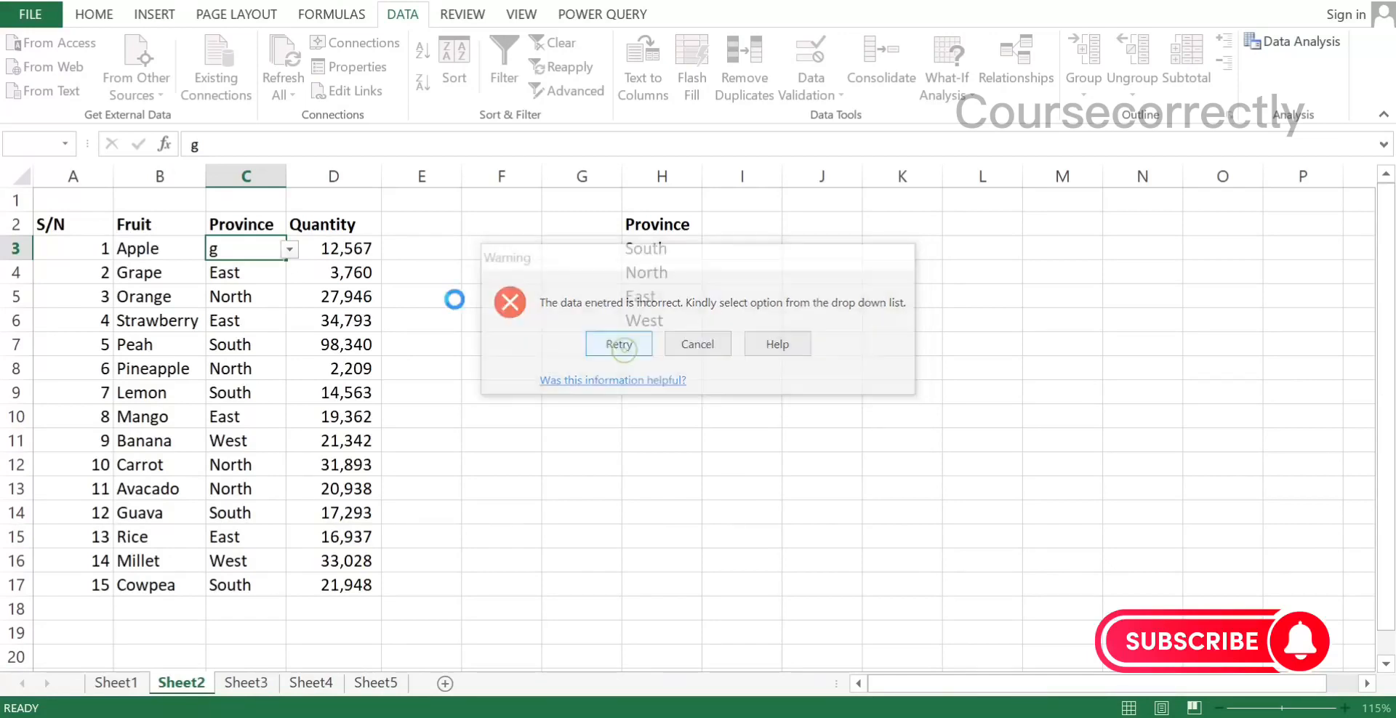
{"action": "left_click", "coordinate": [289, 250]}
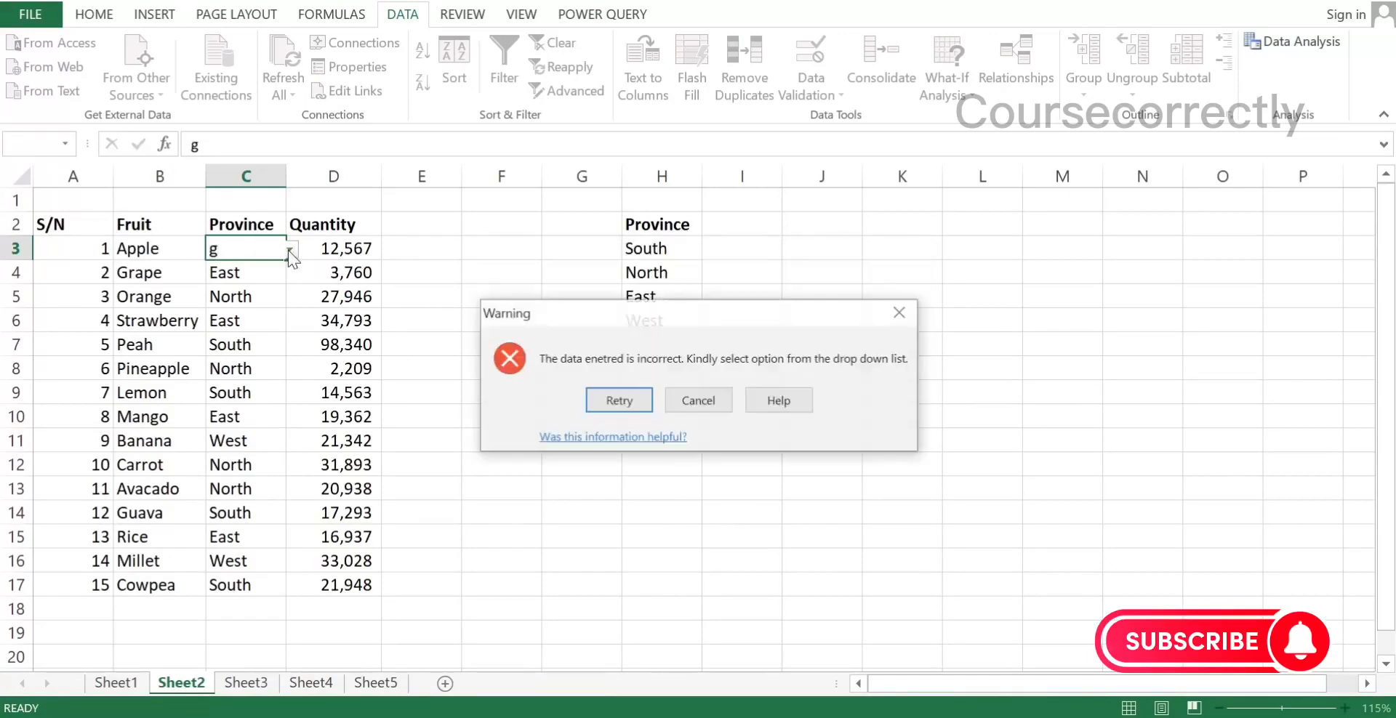
{"action": "left_click", "coordinate": [676, 393]}
{"action": "type", "text": "g"}
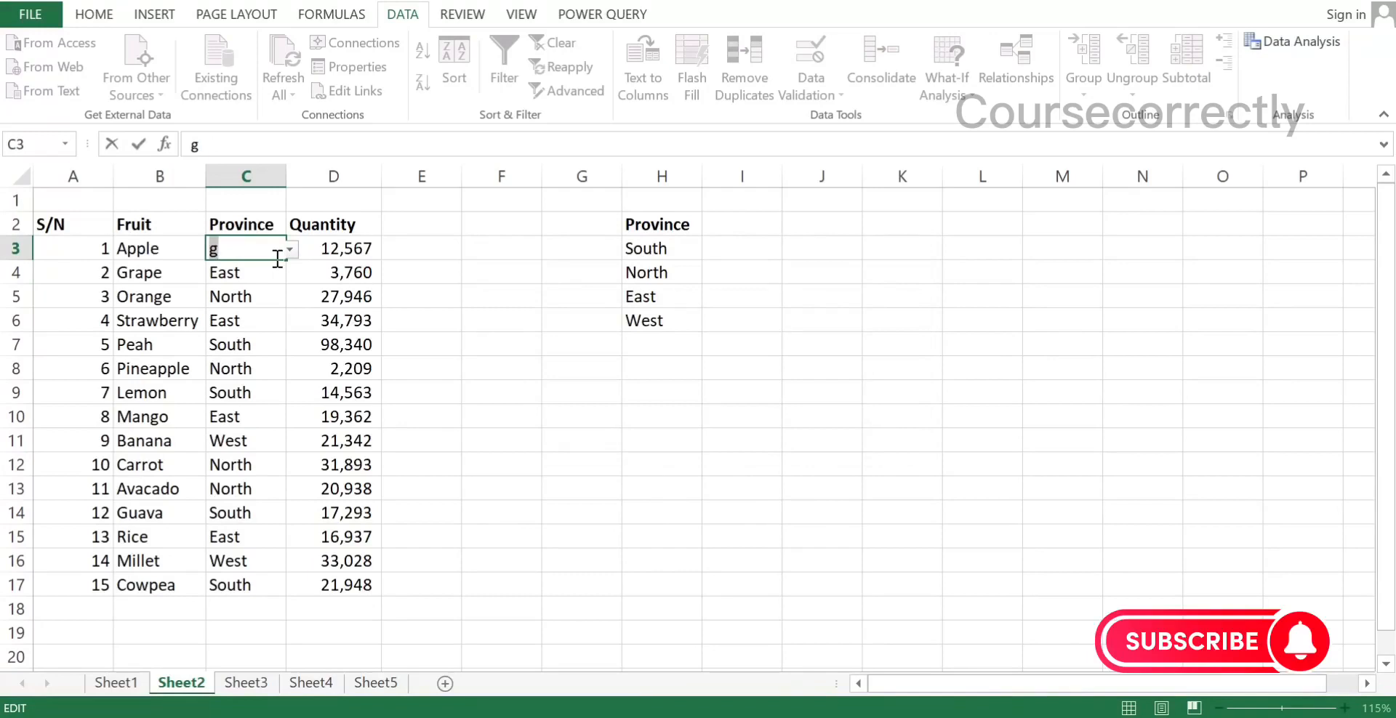
{"action": "key", "text": "BackSpace"}
{"action": "left_click", "coordinate": [294, 253]}
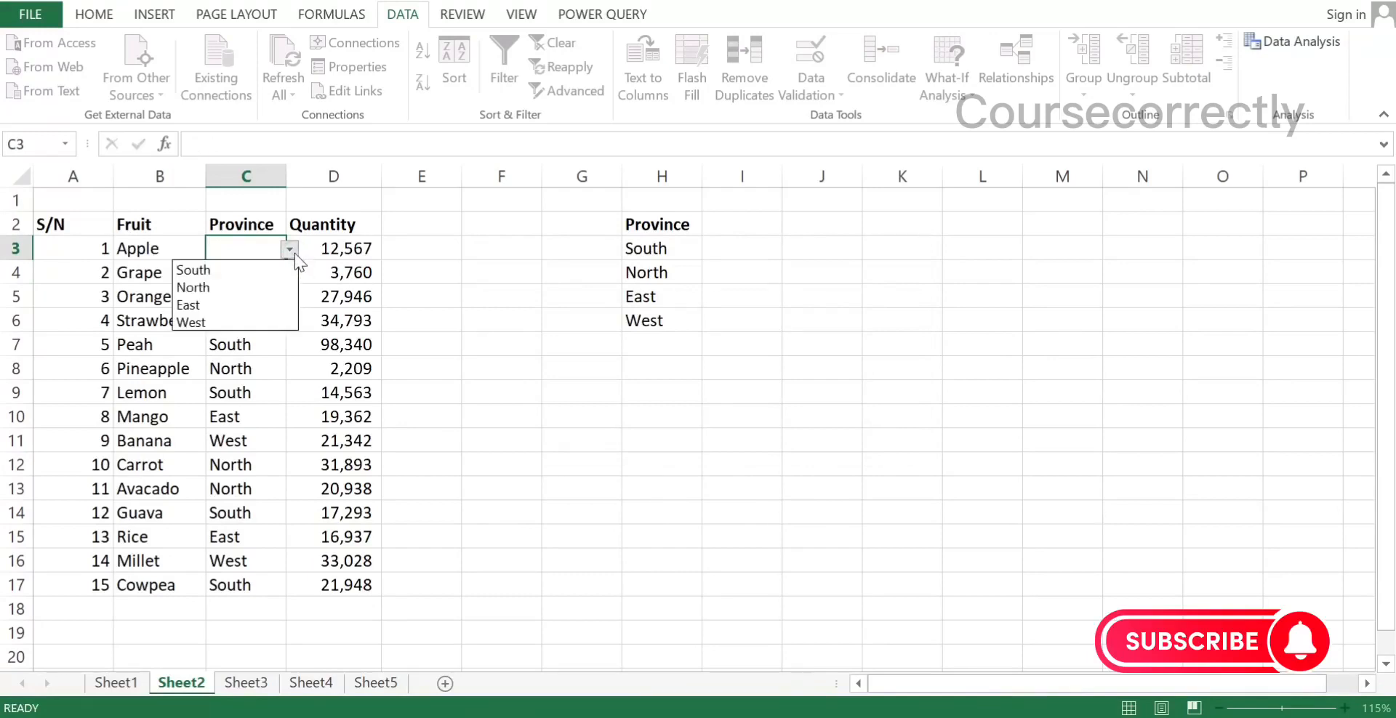
{"action": "left_click", "coordinate": [232, 281]}
{"action": "left_click", "coordinate": [226, 326]}
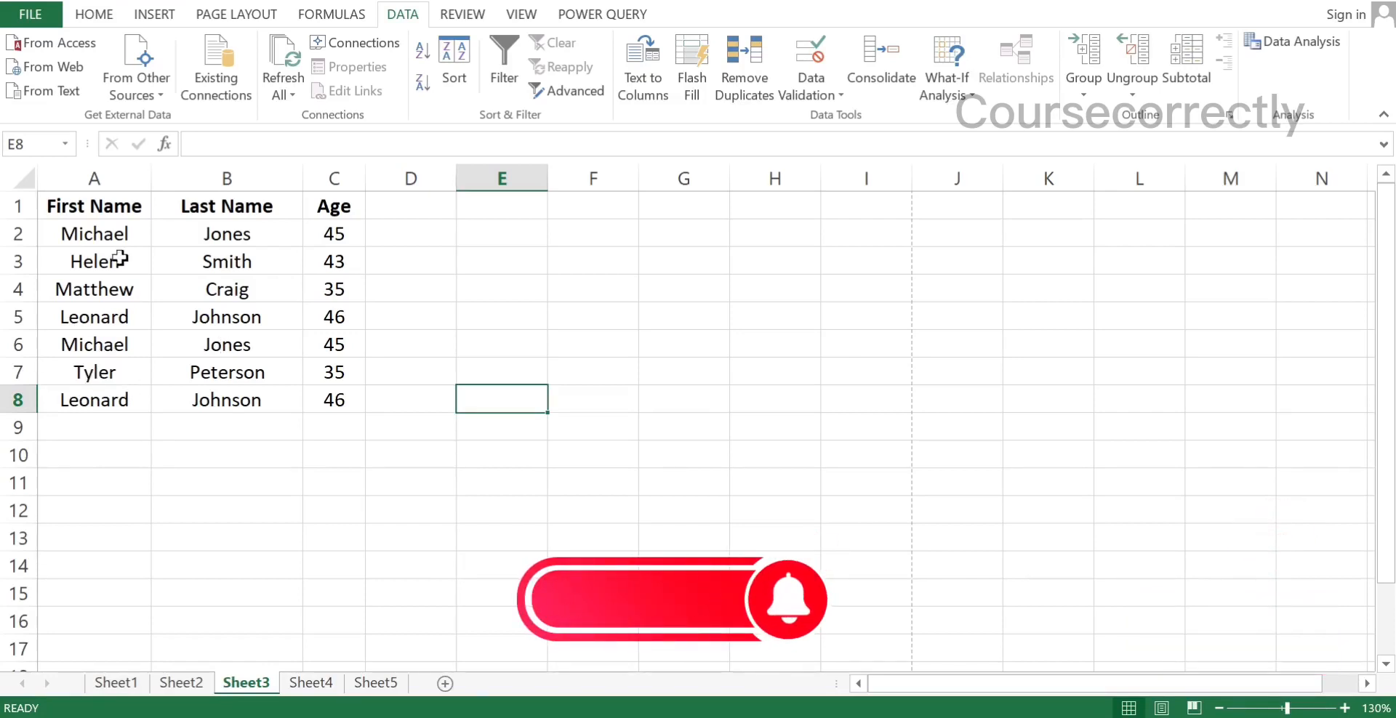
Remove duplicate rows from A2:C8 on Sheet3, comparing the First Name, Last Name and Age columns
{"action": "left_click_drag", "start_coordinate": [61, 230], "coordinate": [304, 392]}
{"action": "left_click_drag", "start_coordinate": [319, 405], "coordinate": [320, 399]}
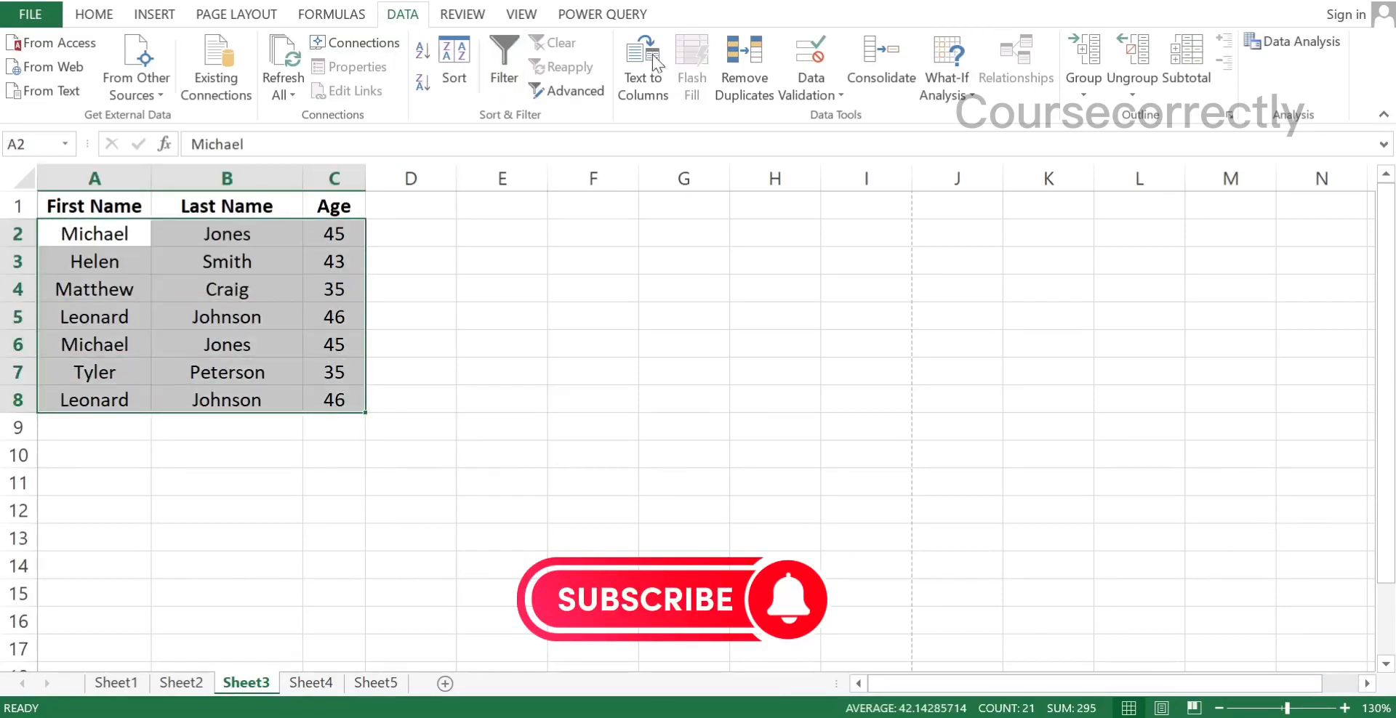
{"action": "left_click", "coordinate": [750, 84]}
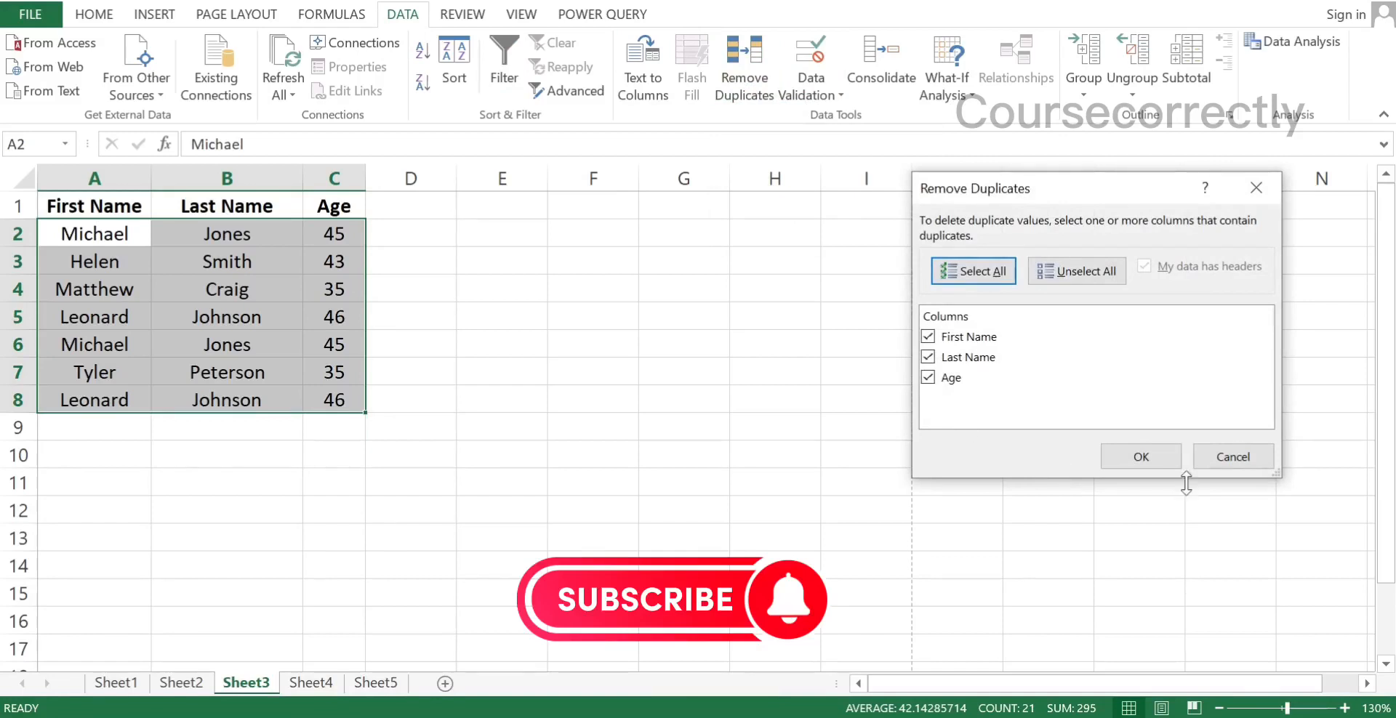
{"action": "left_click", "coordinate": [1141, 457]}
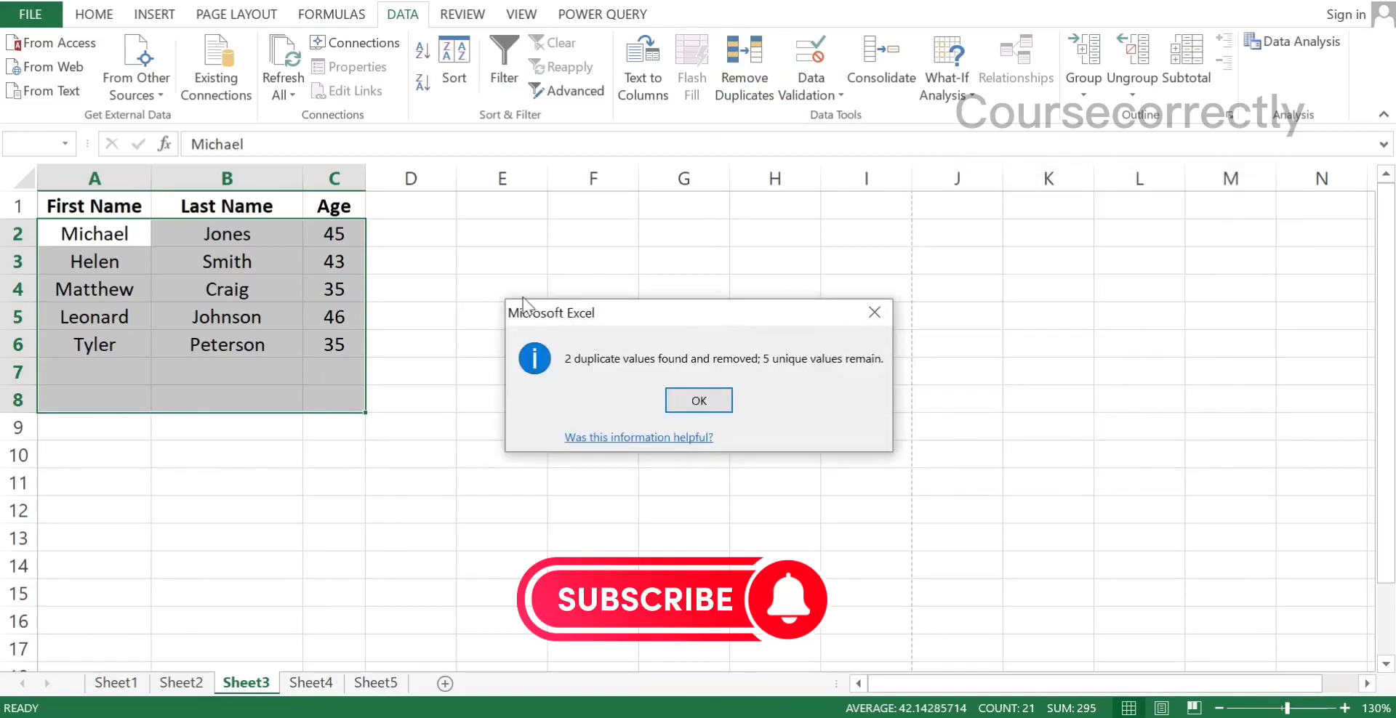
{"action": "left_click", "coordinate": [692, 404]}
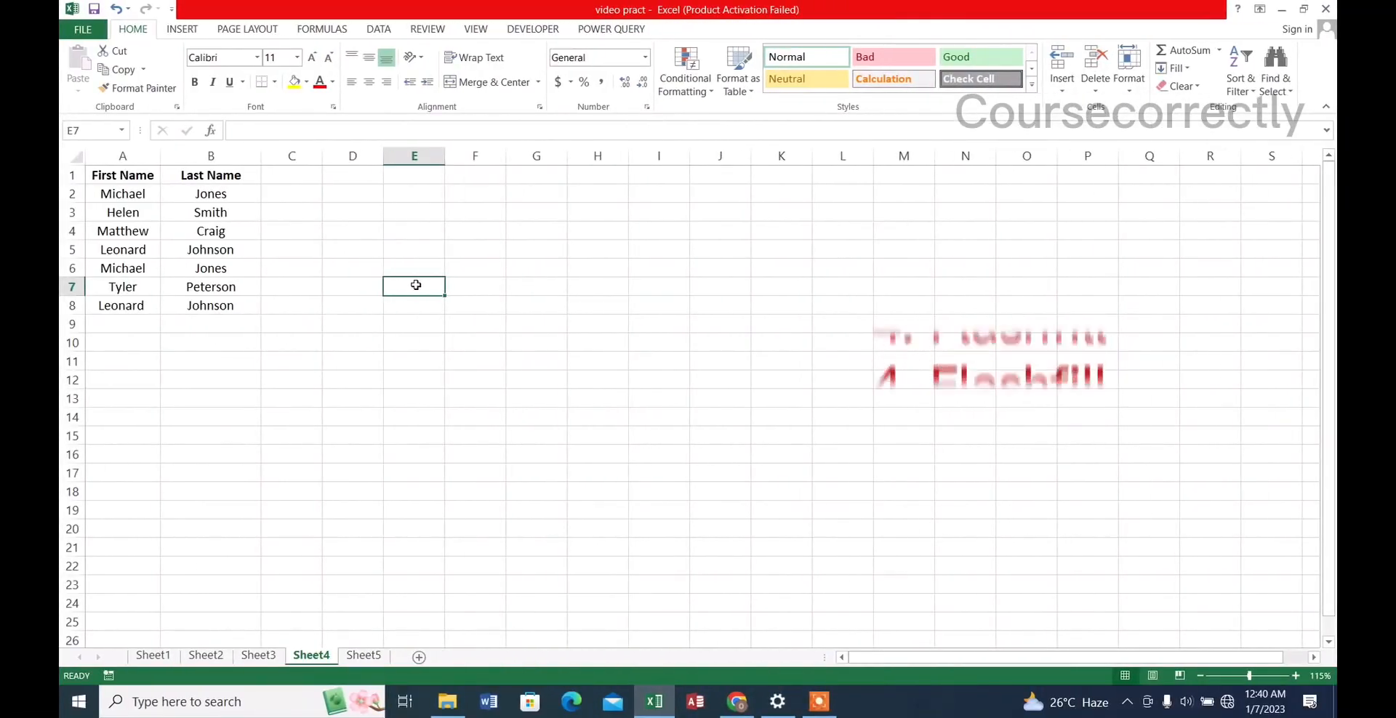
On Sheet4, enter the first person's full name in C2, begin the second in C3 and accept the Flash Fill suggestion down to C8
{"action": "left_click", "coordinate": [287, 194]}
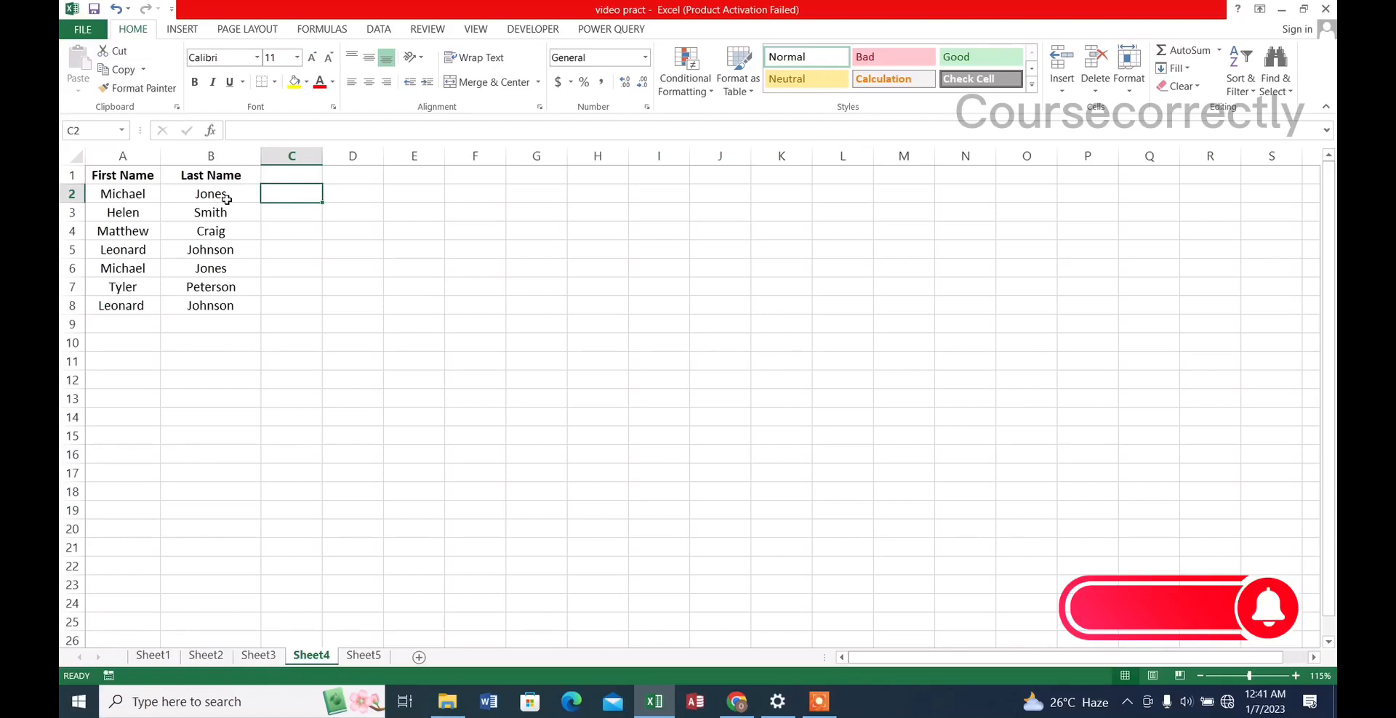
{"action": "type", "text": "Mich"}
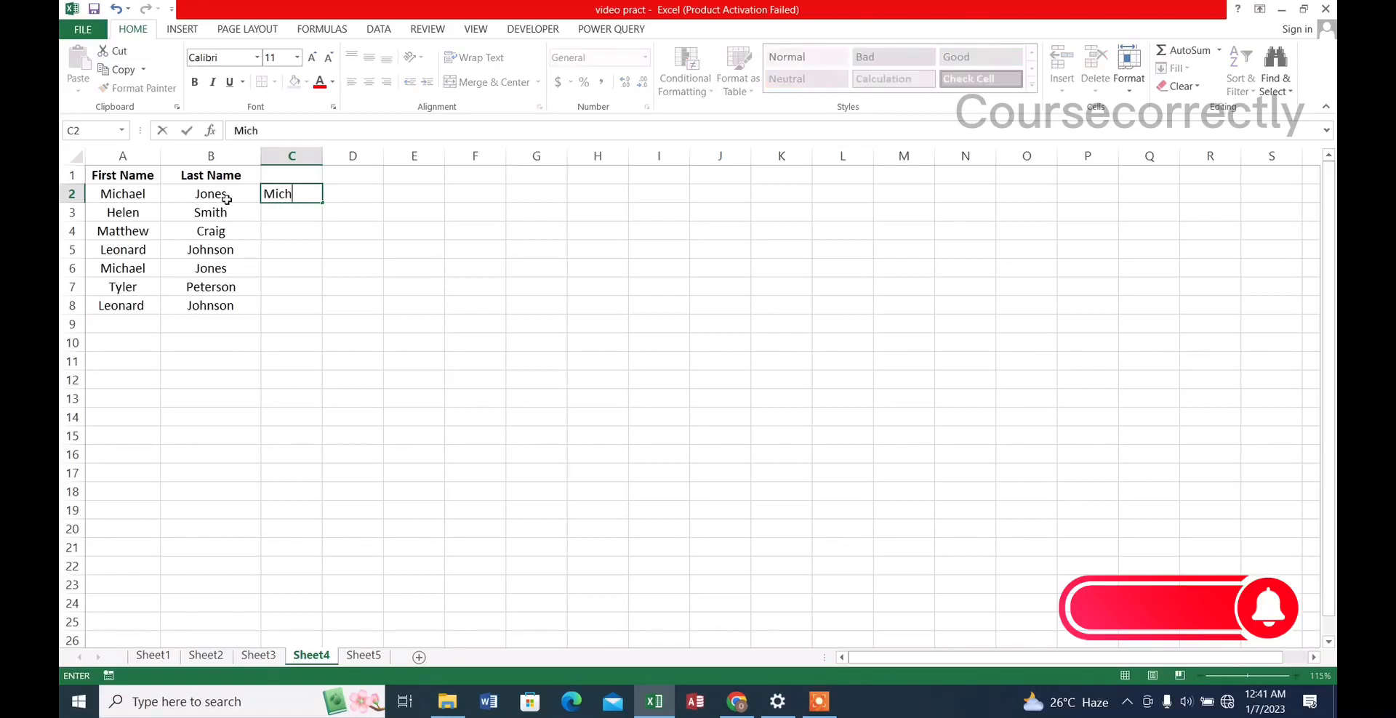
{"action": "type", "text": "ael Jones"}
{"action": "key", "text": "Return"}
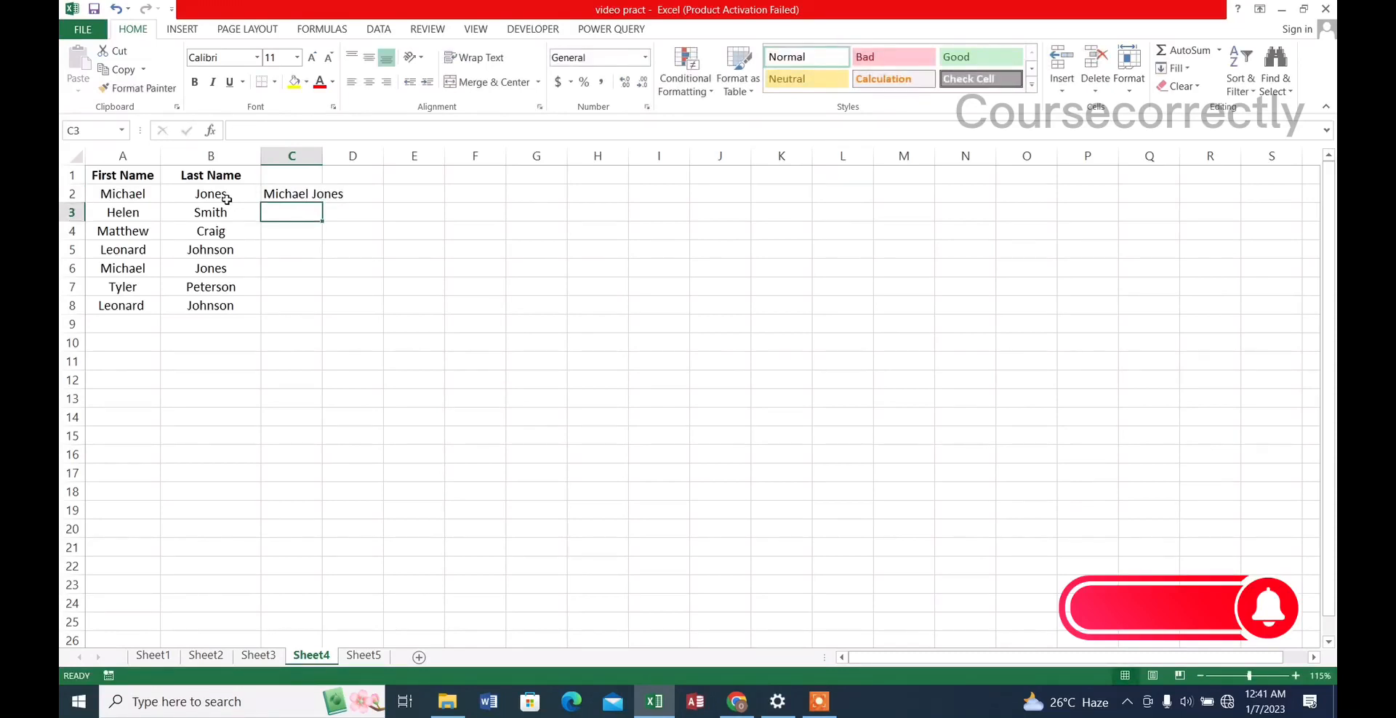
{"action": "type", "text": "Helen Smith"}
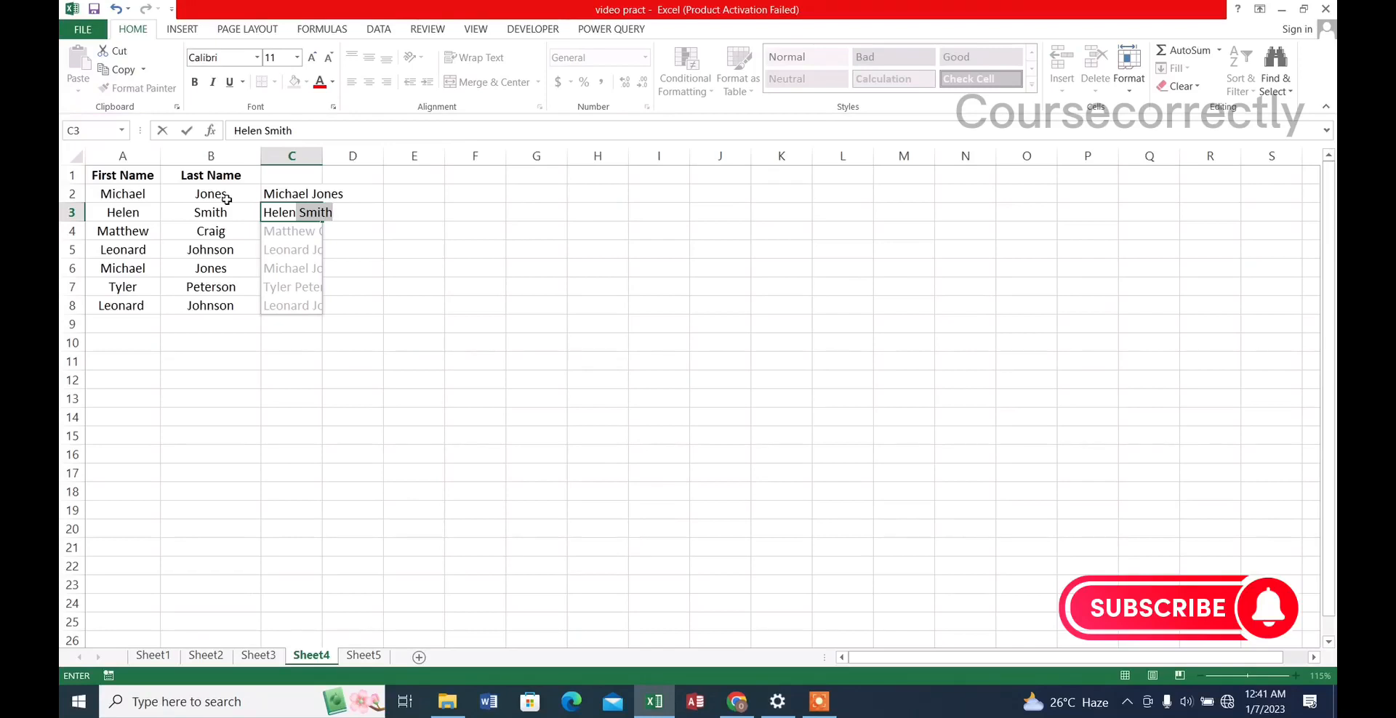
{"action": "key", "text": "Return"}
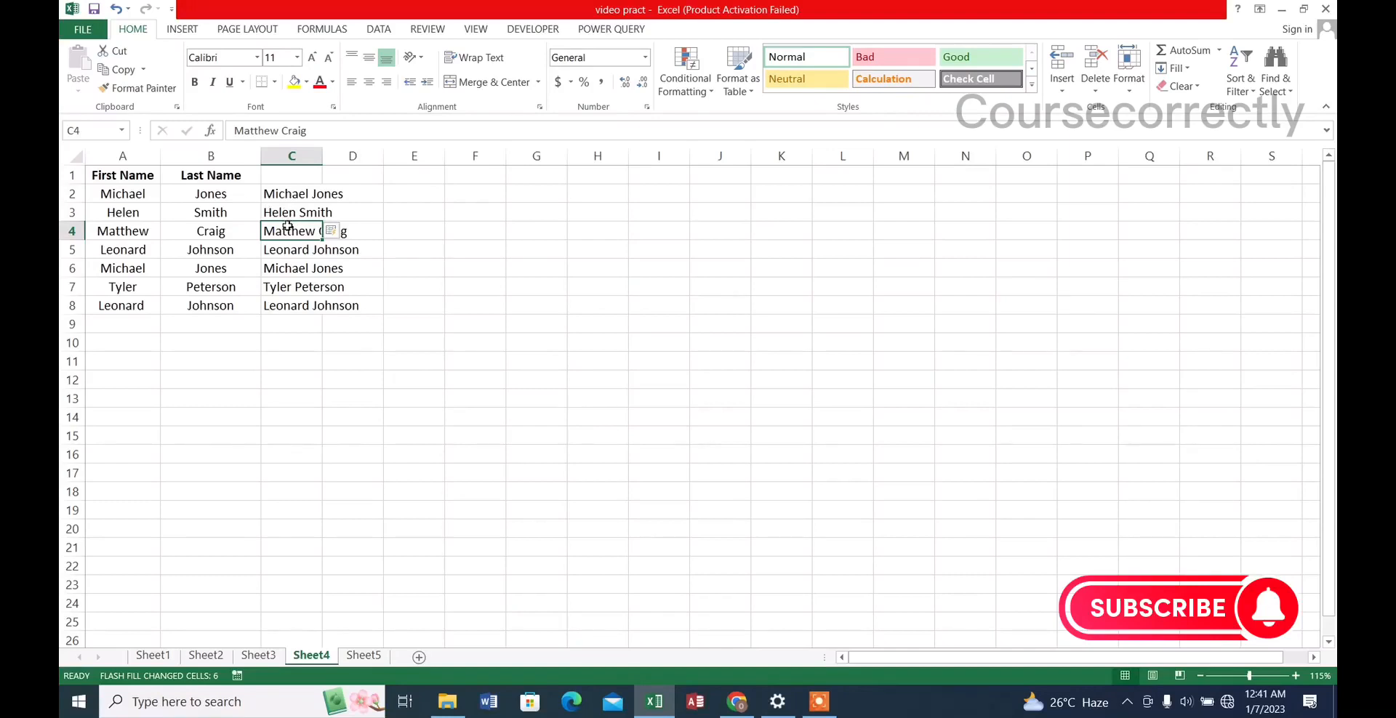
Clear the full names in C4:C8 and run Flash Fill from C4 to fill them in
{"action": "left_click_drag", "start_coordinate": [288, 227], "coordinate": [282, 299]}
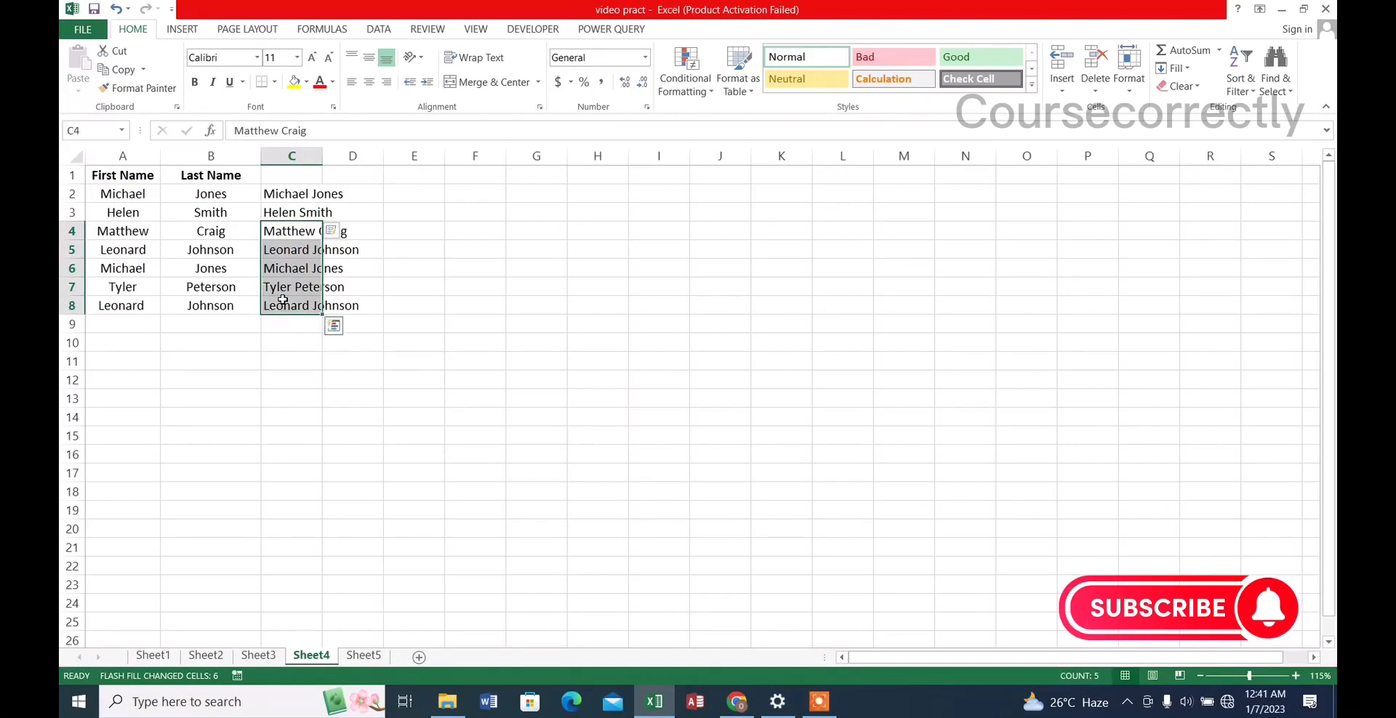
{"action": "key", "text": "Delete"}
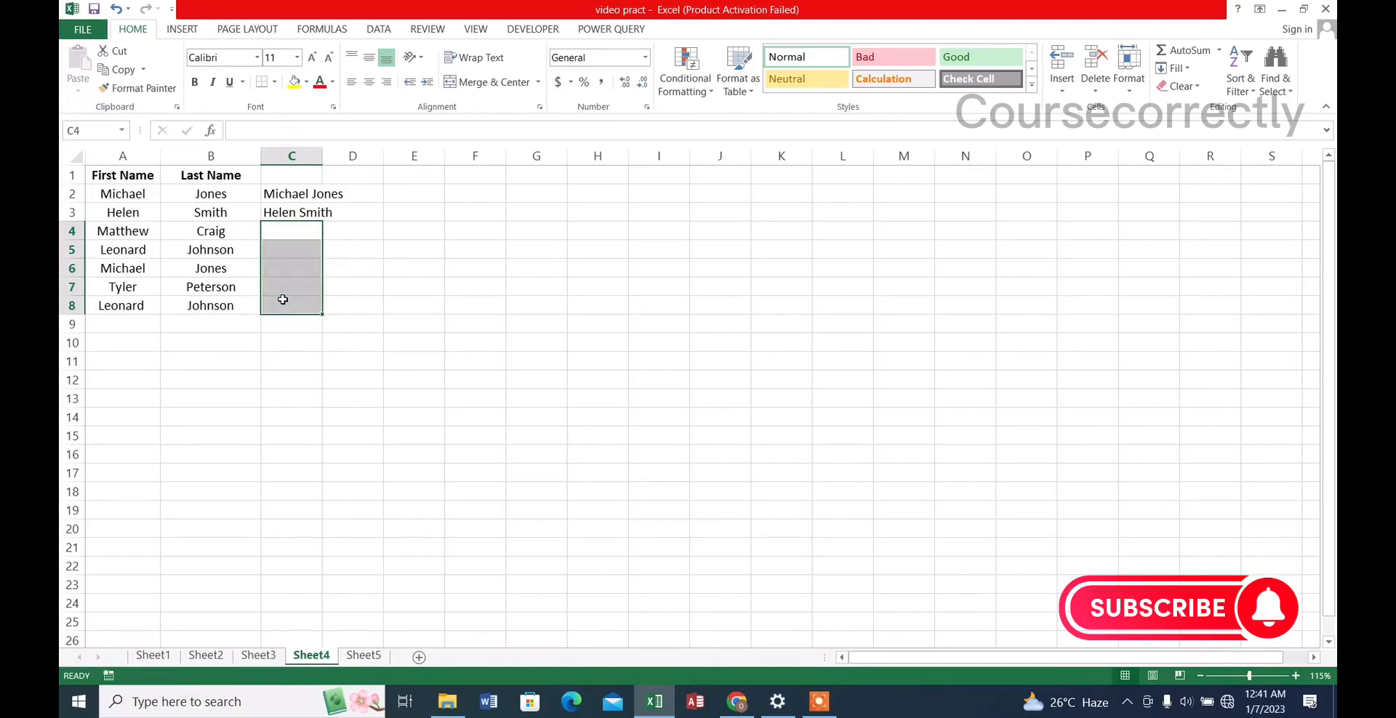
{"action": "left_click", "coordinate": [287, 228]}
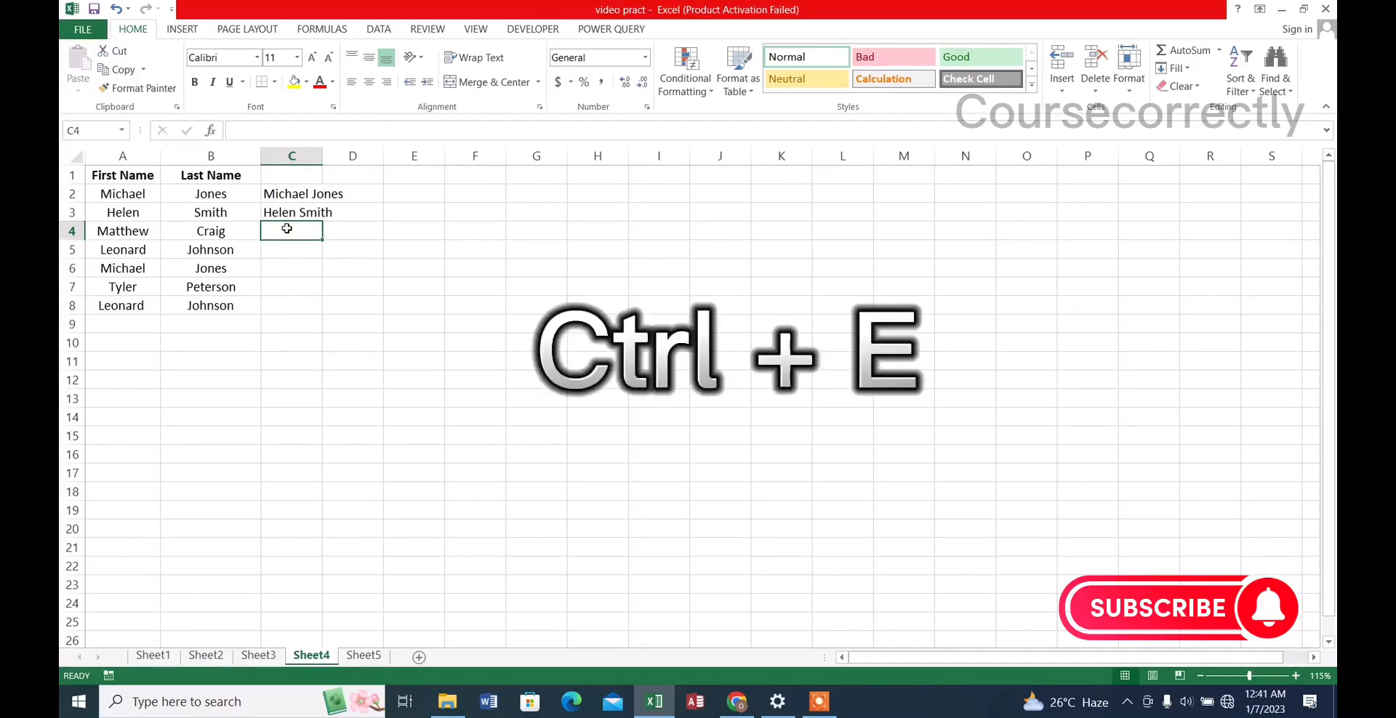
{"action": "key", "text": "ctrl+e"}
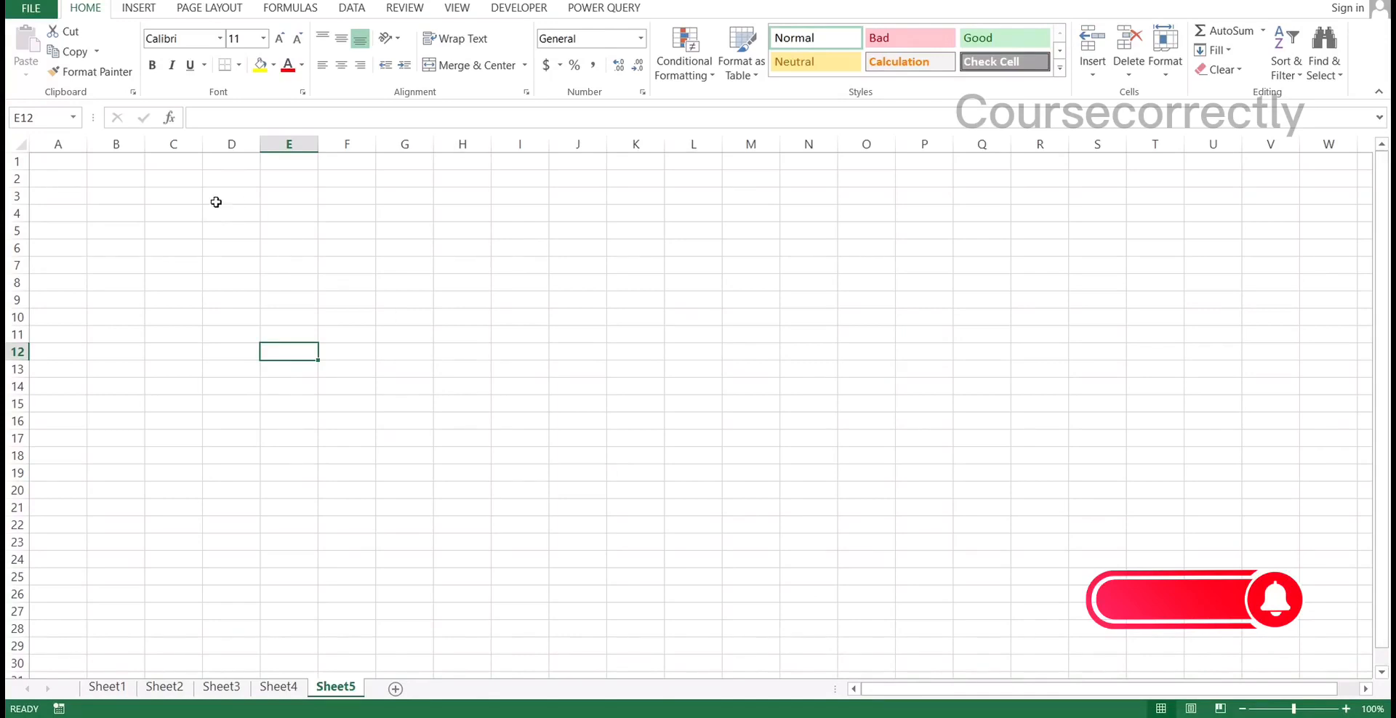
On Sheet5, enter the numbers 1 to 5 individually in B2:B6 and clear them again
{"action": "left_click", "coordinate": [129, 180]}
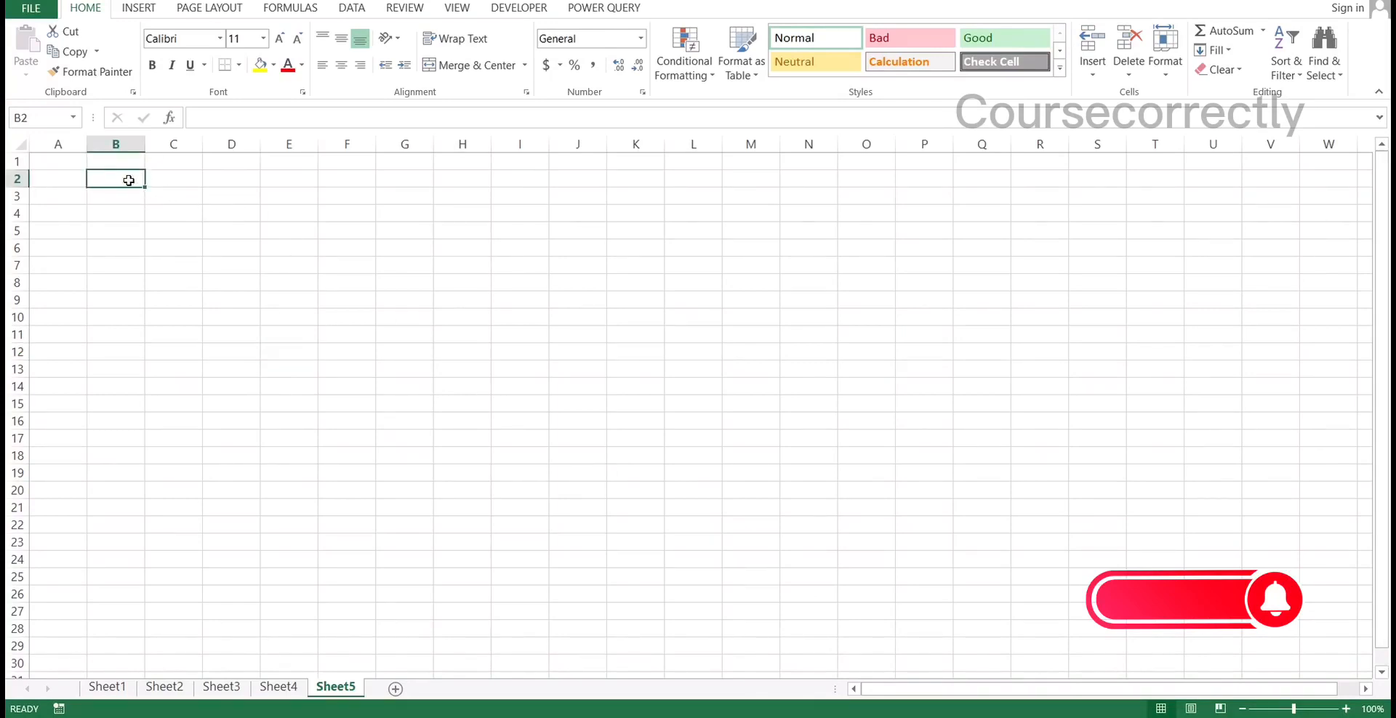
{"action": "type", "text": "1"}
{"action": "key", "text": "Return"}
{"action": "type", "text": "2"}
{"action": "key", "text": "Return"}
{"action": "type", "text": "3"}
{"action": "key", "text": "Return"}
{"action": "type", "text": "4"}
{"action": "key", "text": "Return"}
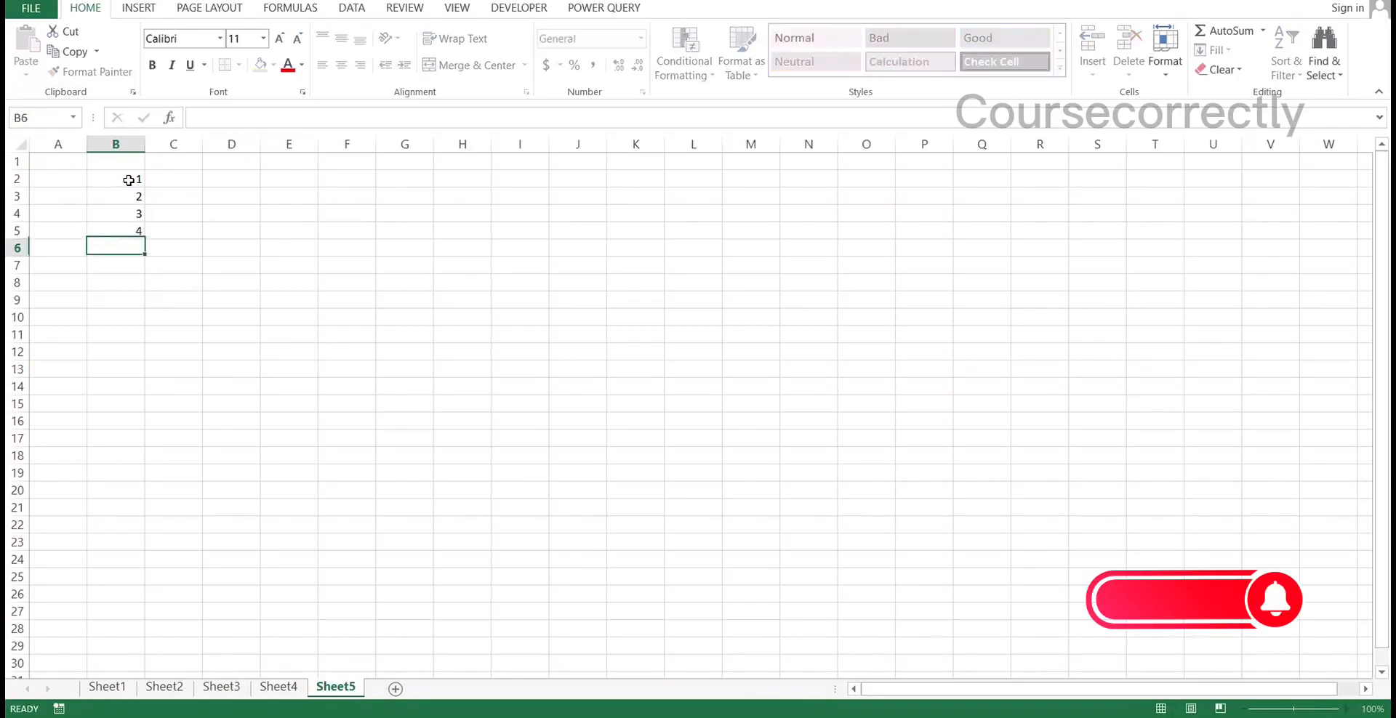
{"action": "type", "text": "5"}
{"action": "key", "text": "Return"}
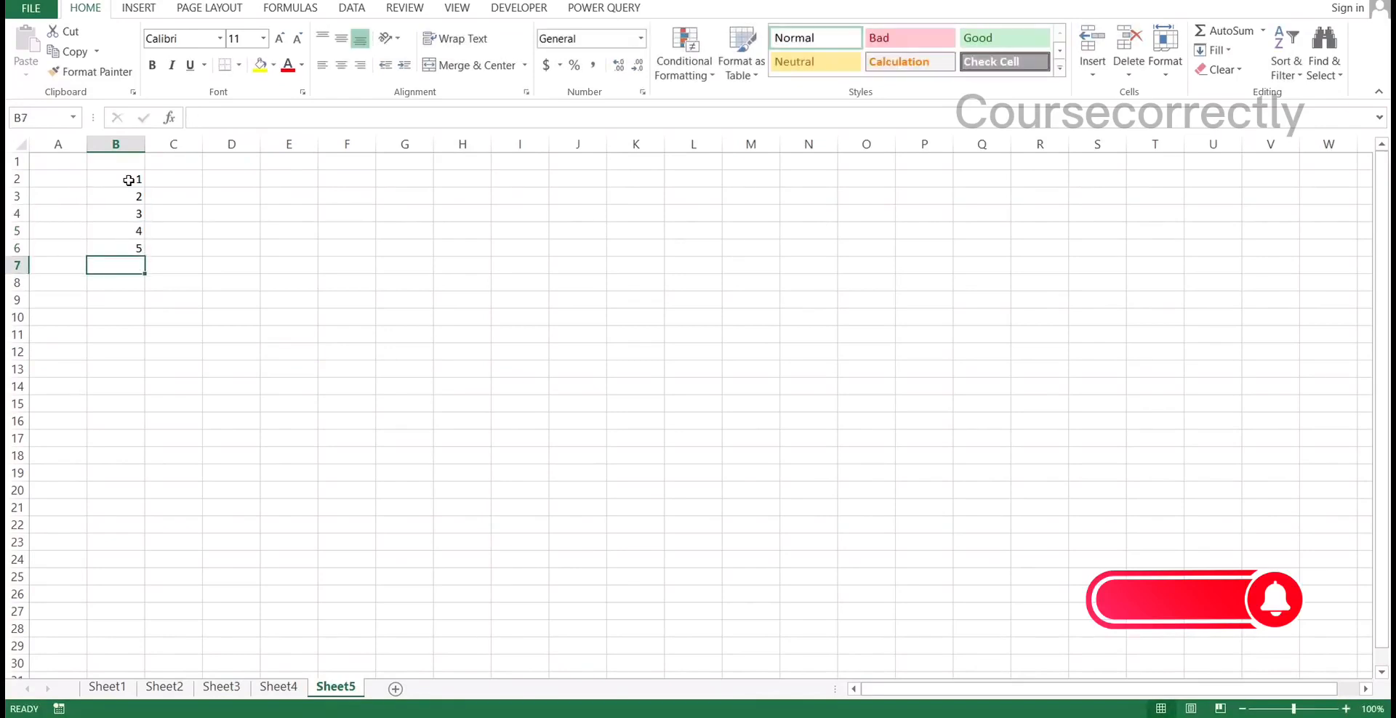
{"action": "left_click_drag", "start_coordinate": [129, 181], "coordinate": [136, 250]}
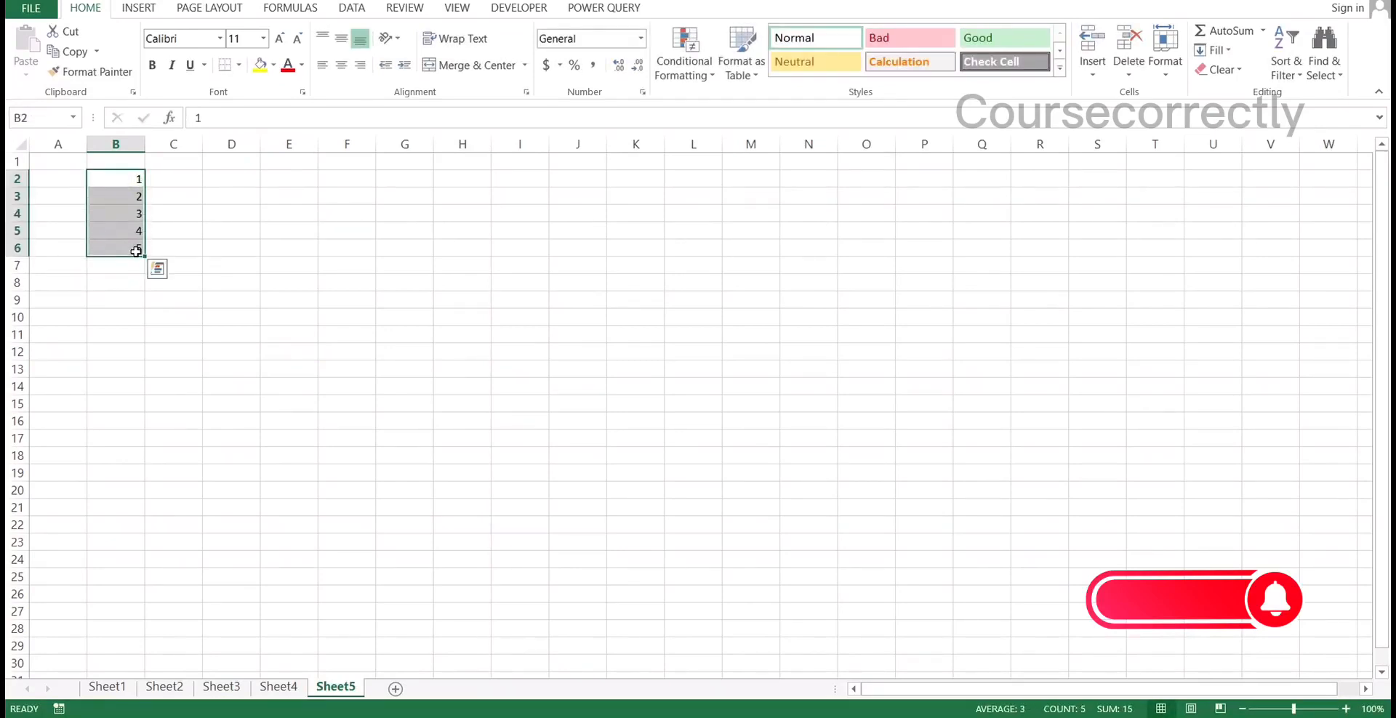
{"action": "key", "text": "Delete"}
Enter the starting values 1 and 2 of a number series in cells B2 and B3
{"action": "left_click", "coordinate": [119, 179]}
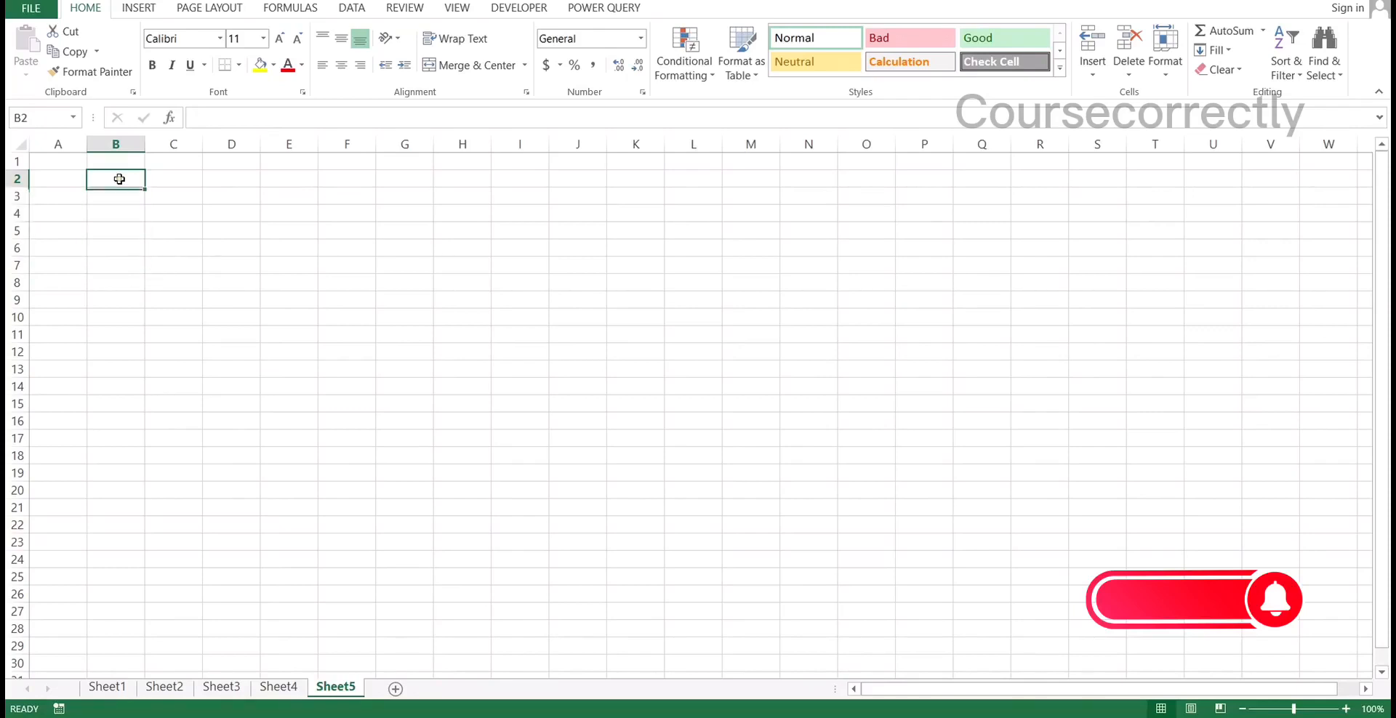
{"action": "type", "text": "1"}
{"action": "key", "text": "Return"}
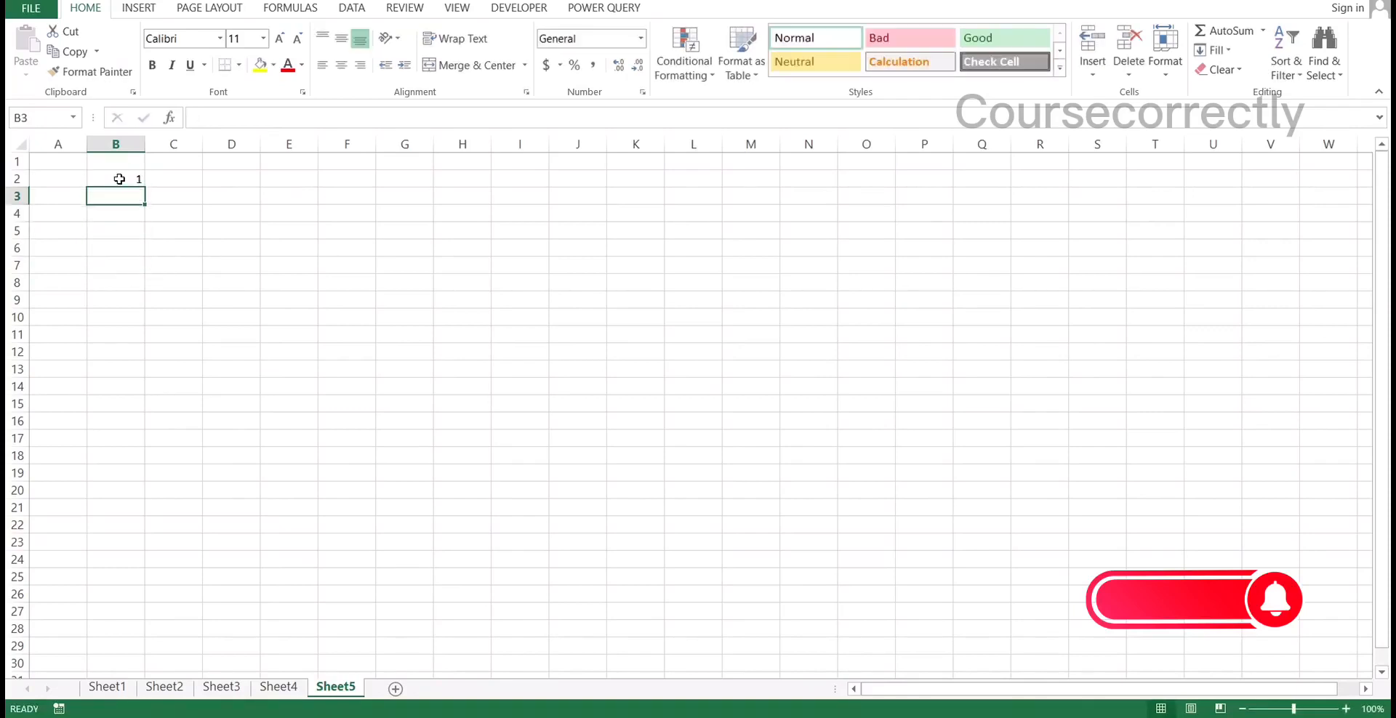
{"action": "type", "text": "2"}
{"action": "key", "text": "Return"}
Select B2:B3 as the starting pattern for filling the number series
{"action": "left_click_drag", "start_coordinate": [119, 179], "coordinate": [121, 193]}
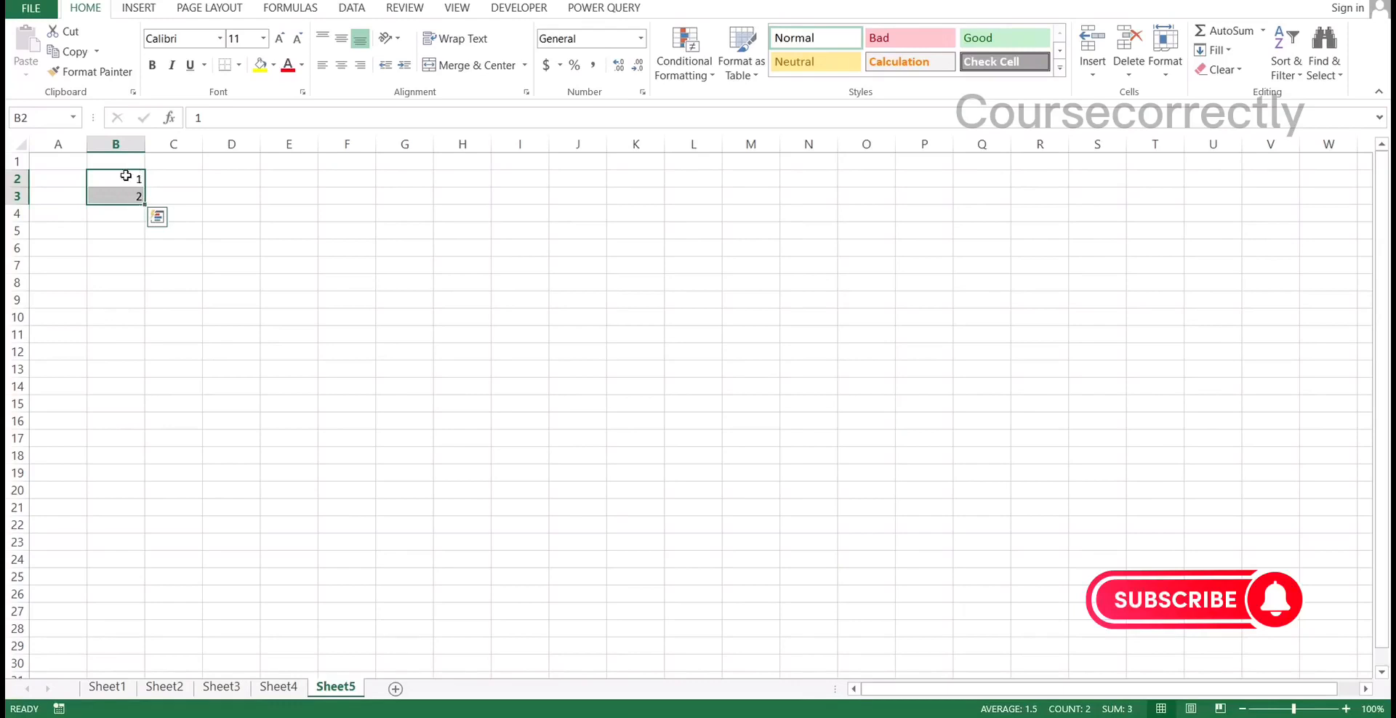
{"action": "left_click", "coordinate": [123, 179]}
{"action": "left_click_drag", "start_coordinate": [119, 175], "coordinate": [125, 196]}
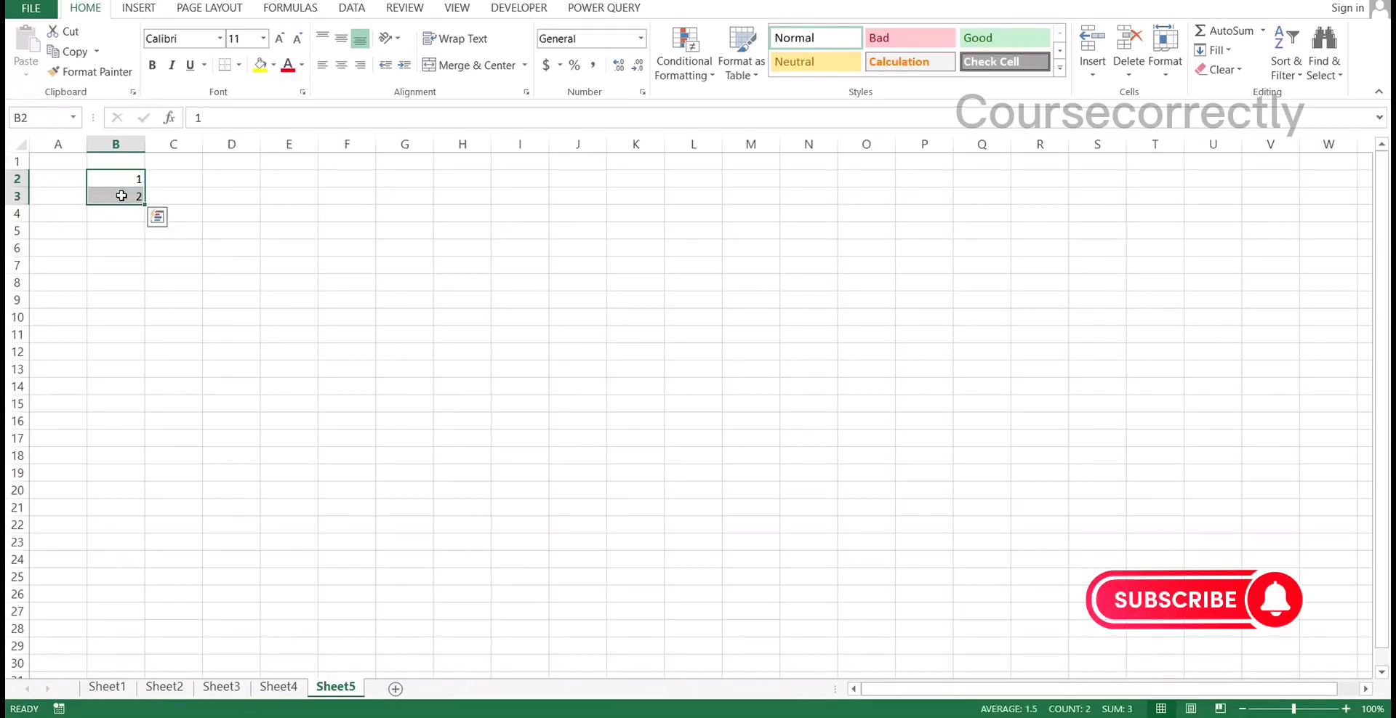
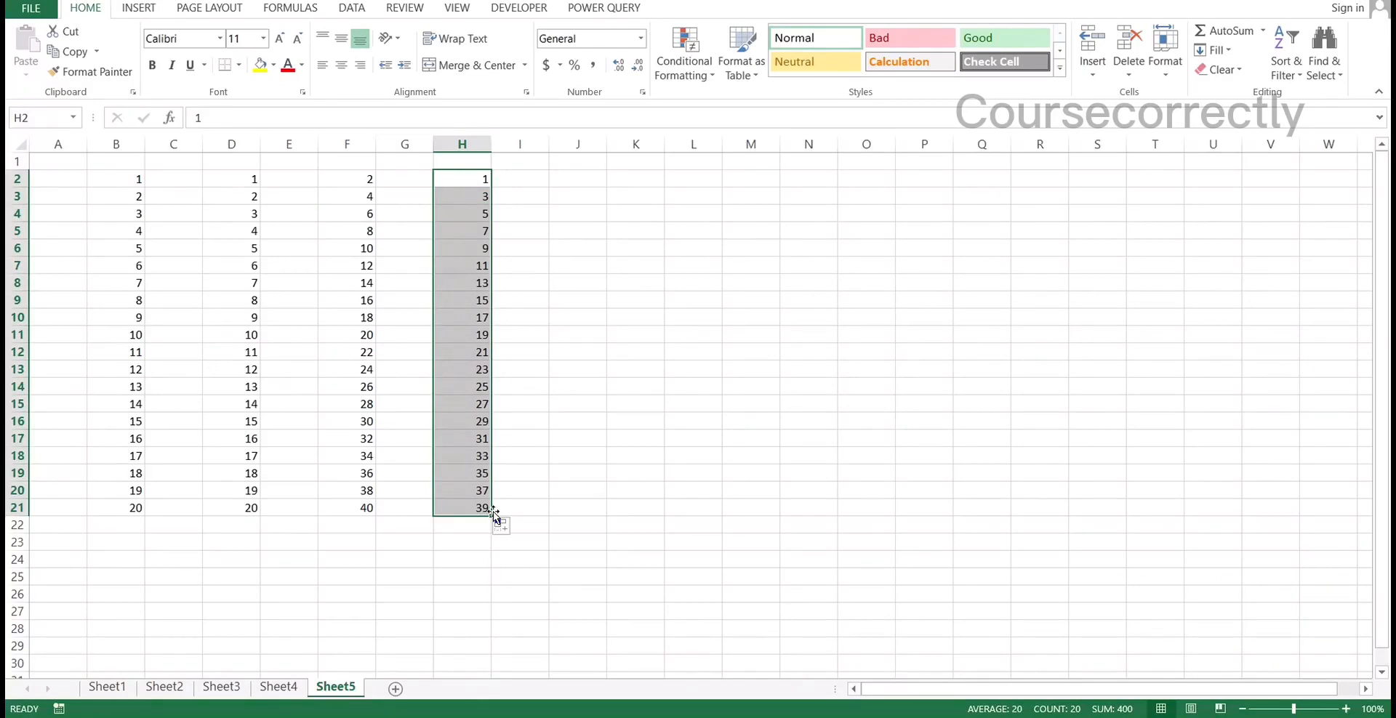
Enter the labels No 1 and No 2 in cells J2 and J3
{"action": "left_click", "coordinate": [540, 450]}
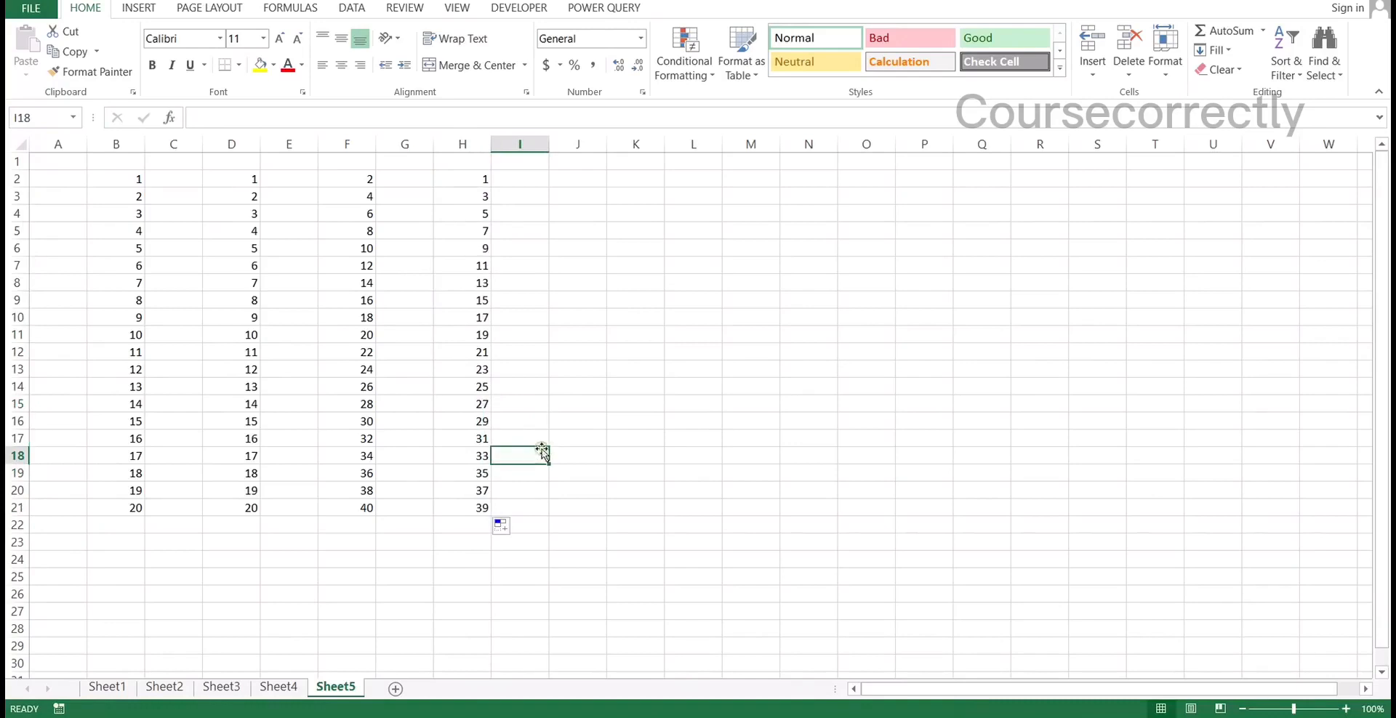
{"action": "left_click", "coordinate": [578, 180]}
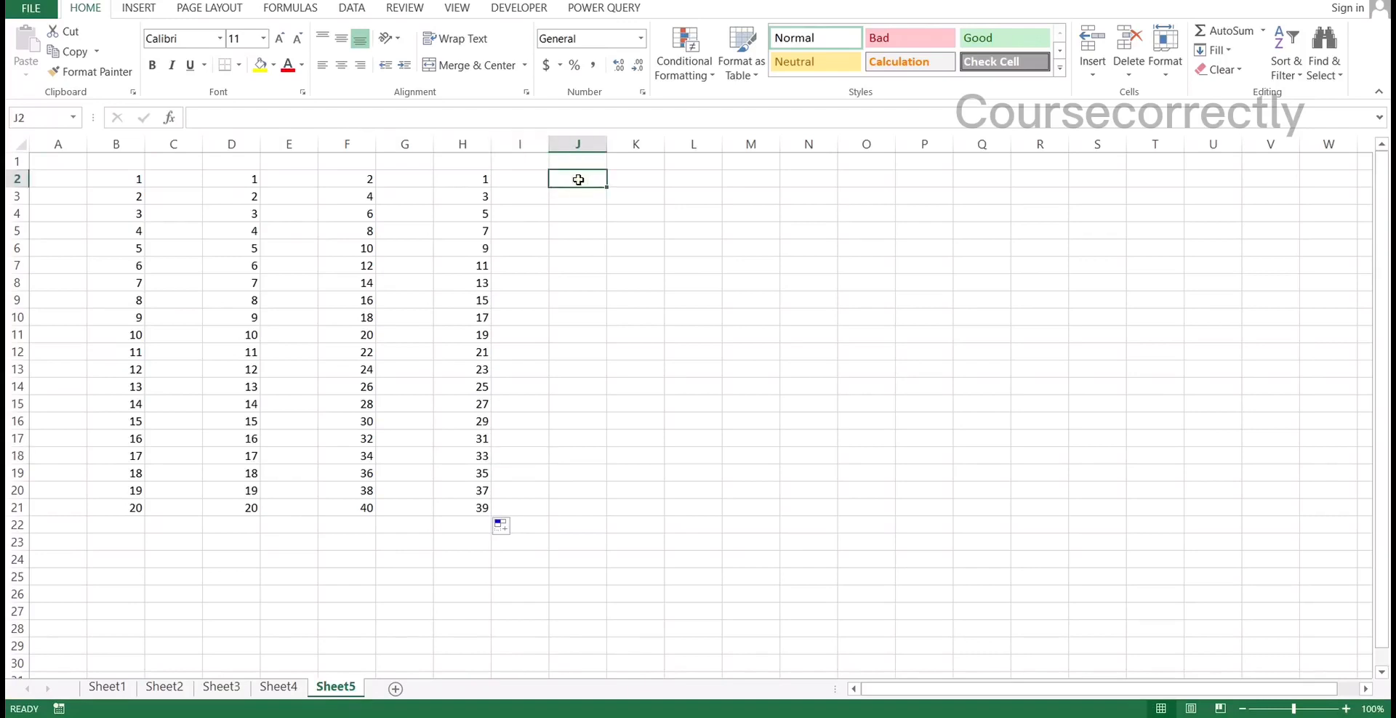
{"action": "type", "text": "No 1"}
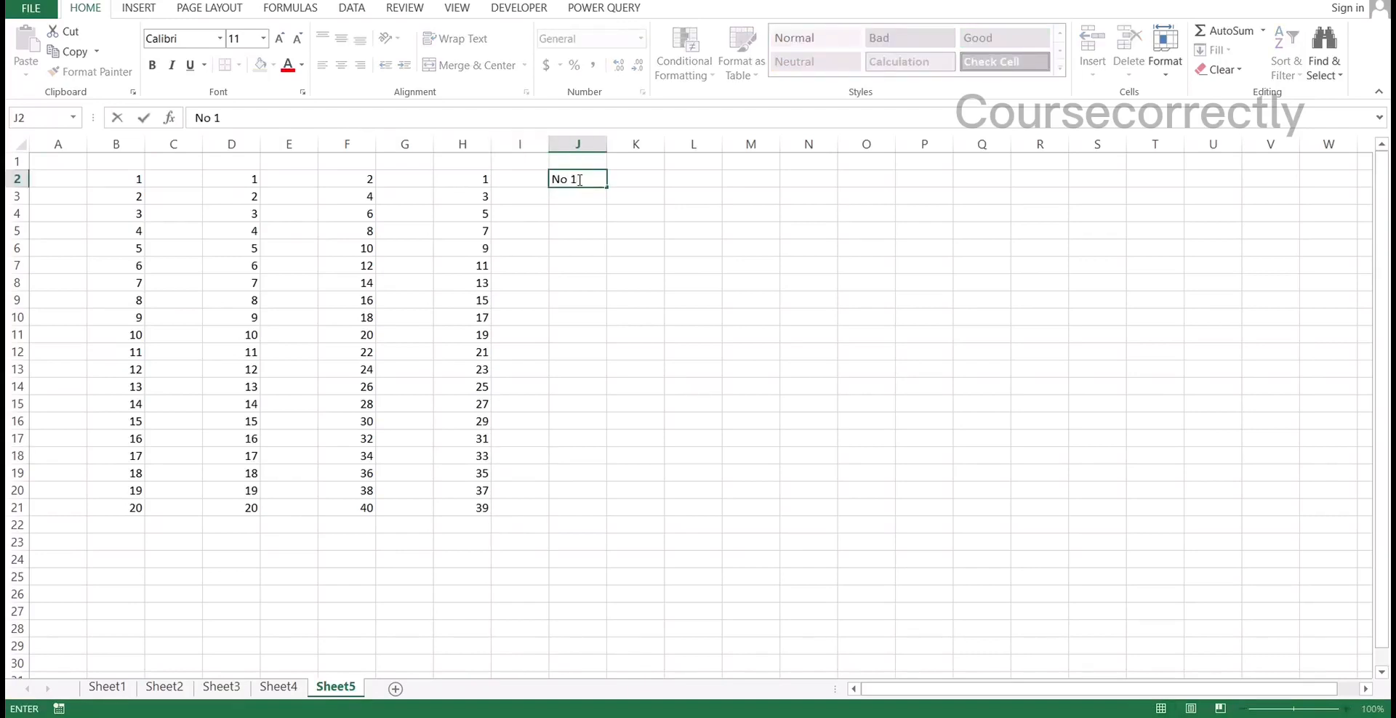
{"action": "key", "text": "Return"}
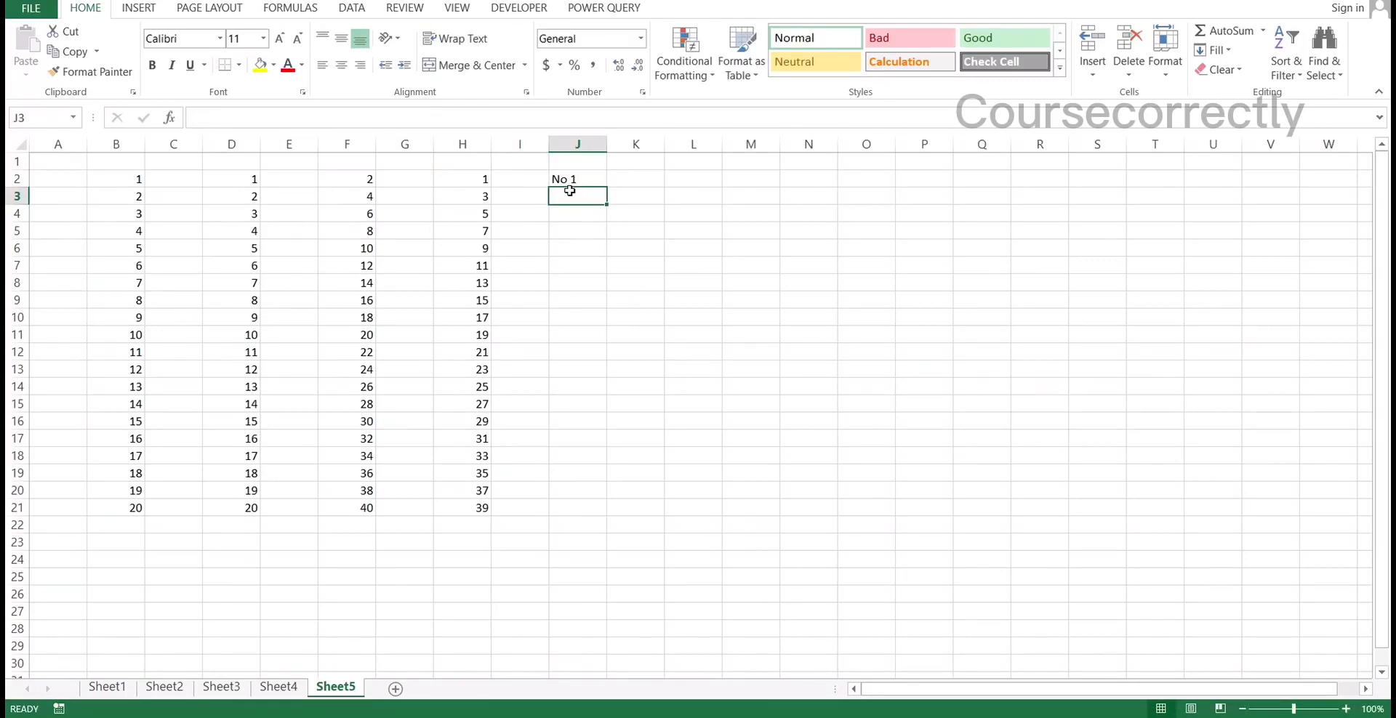
{"action": "type", "text": "No 1"}
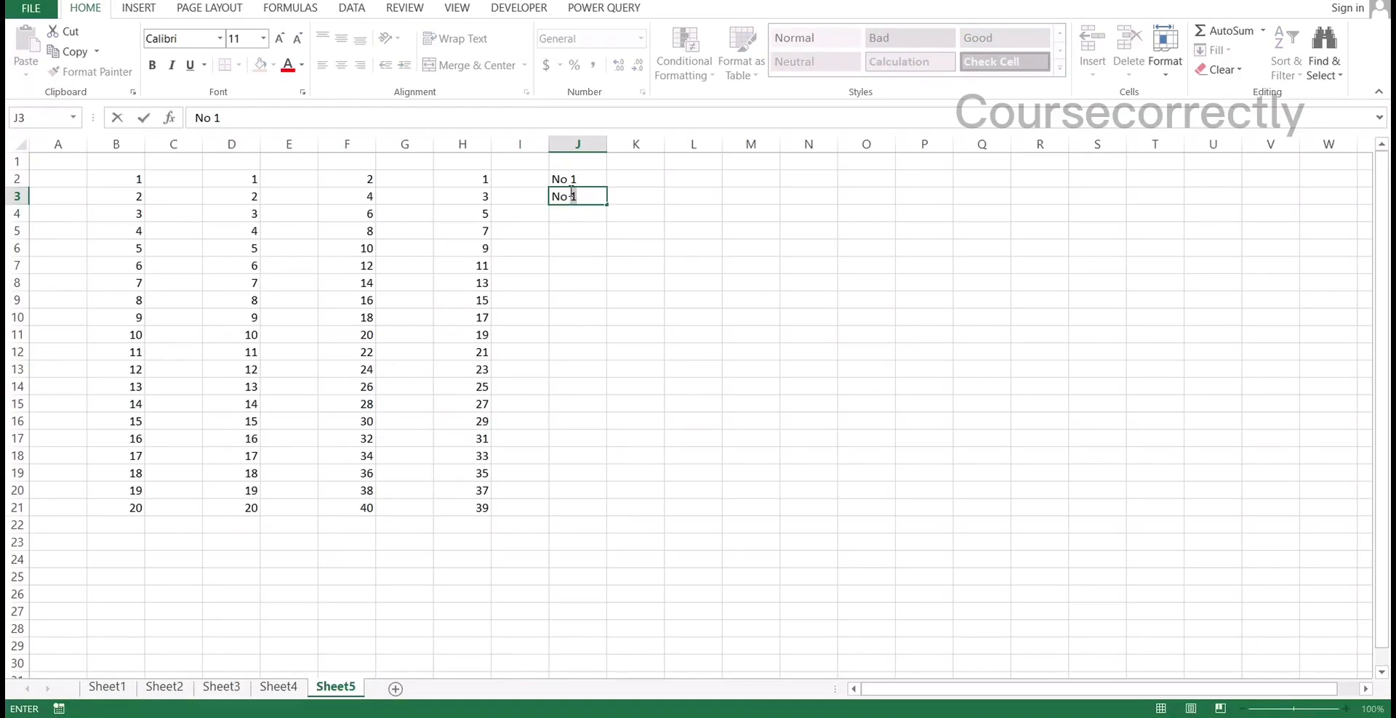
{"action": "type", "text": "2"}
{"action": "key", "text": "Return"}
Fill the numbered label series from J2:J3 down to J21
{"action": "left_click", "coordinate": [579, 182]}
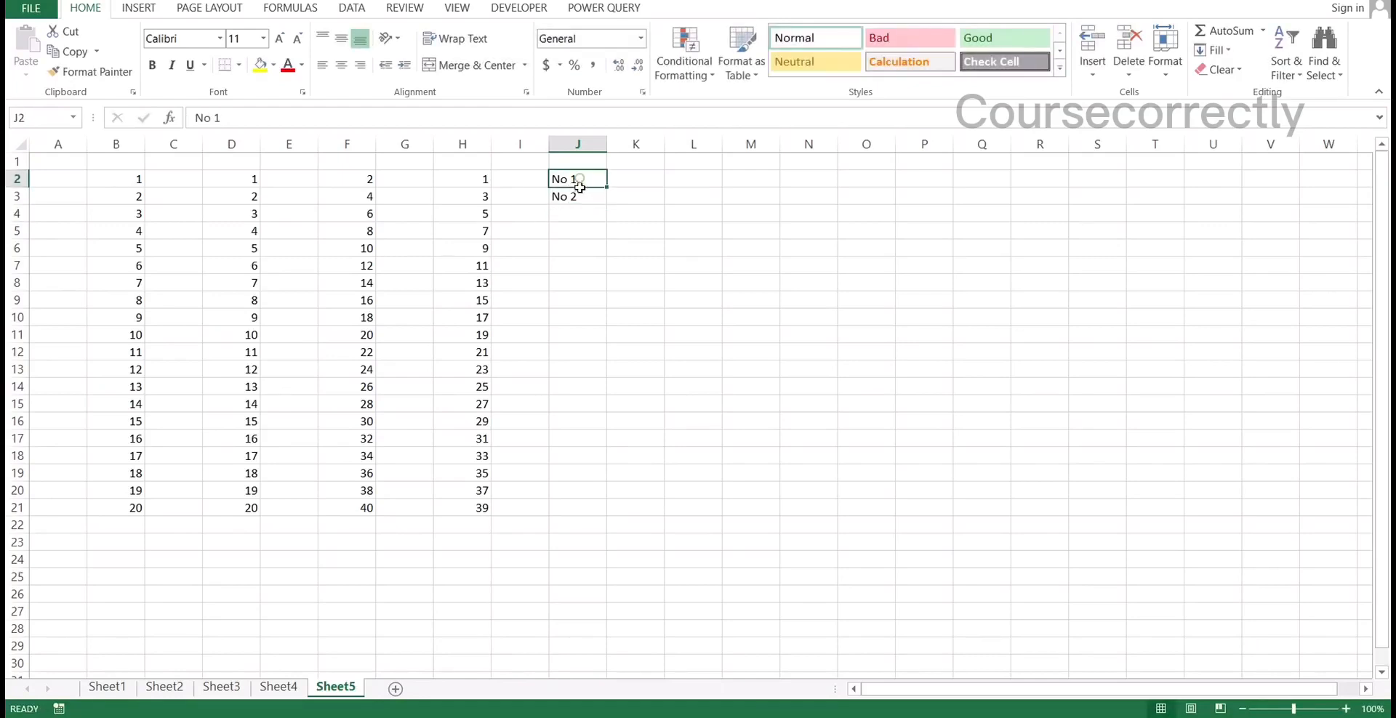
{"action": "left_click_drag", "start_coordinate": [578, 186], "coordinate": [579, 194]}
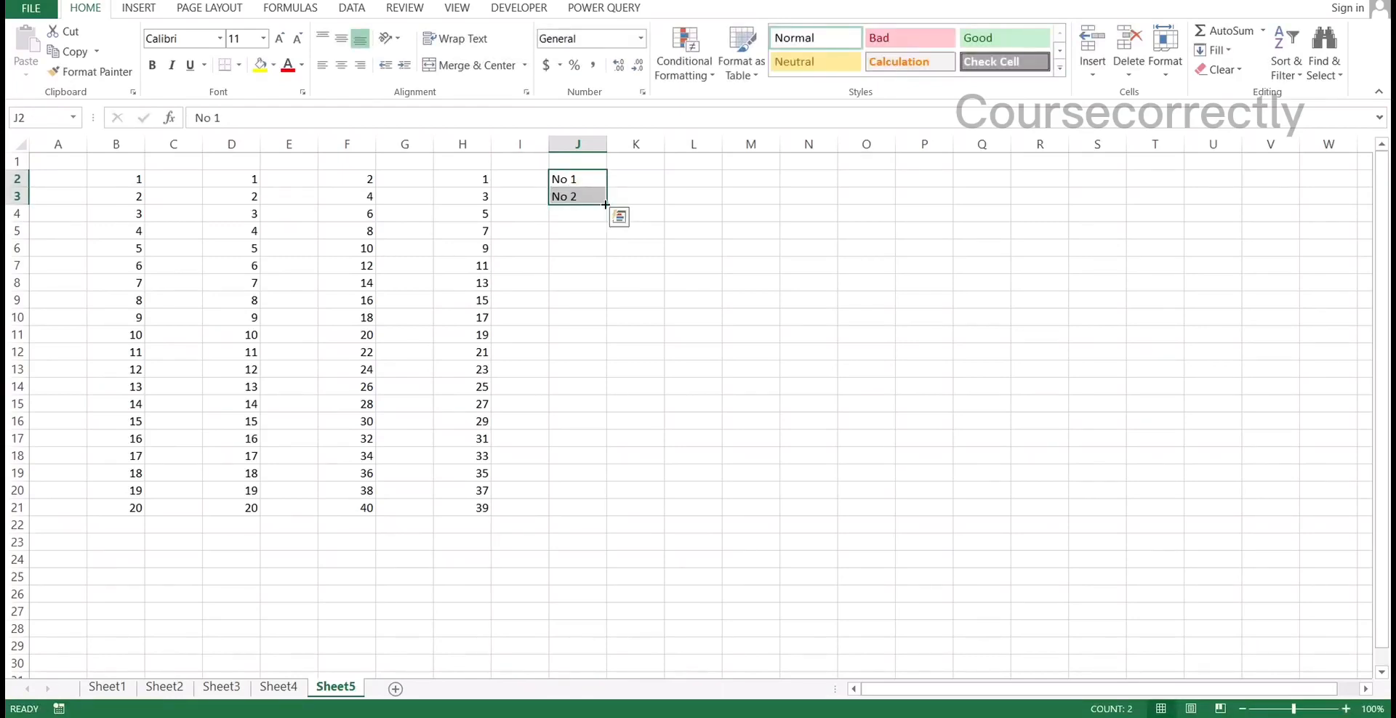
{"action": "left_click_drag", "start_coordinate": [606, 205], "coordinate": [590, 512]}
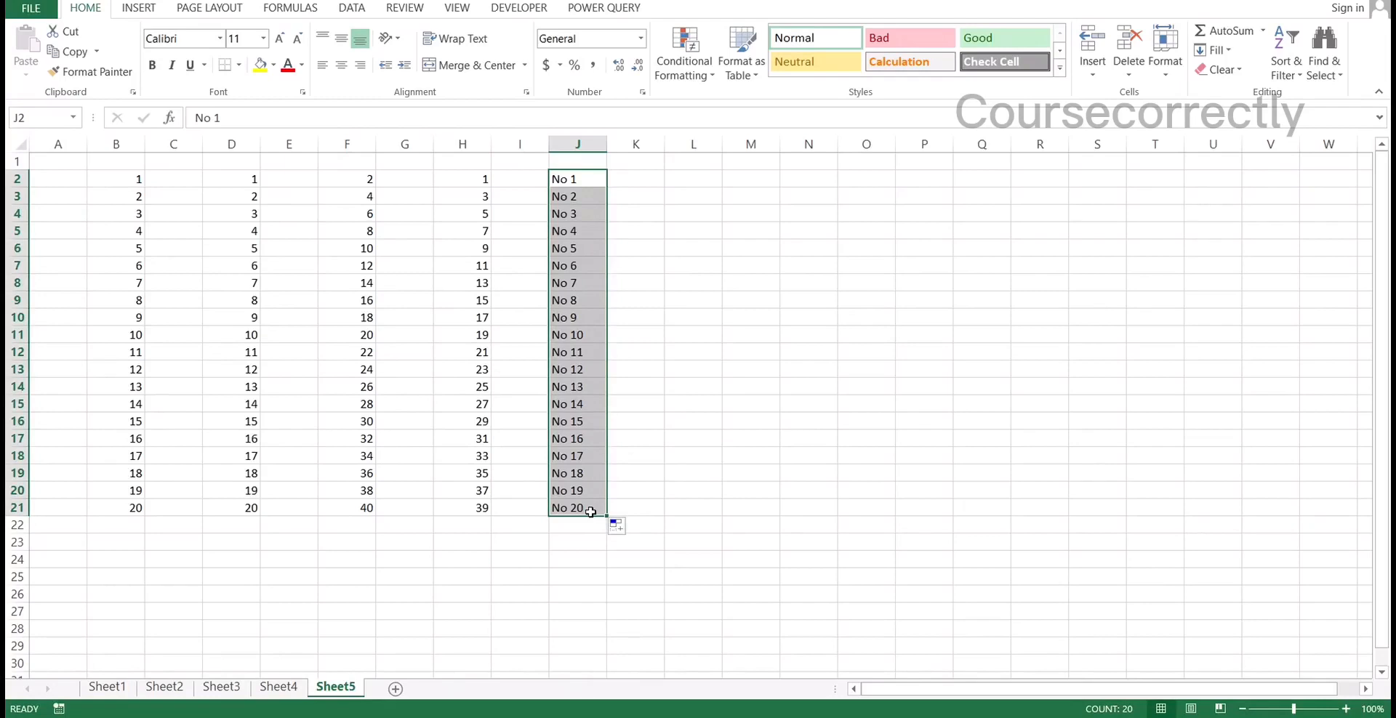
Enter Section 1 and Section 2 in K2 and K3 and fill the series down to K21
{"action": "left_click", "coordinate": [631, 178]}
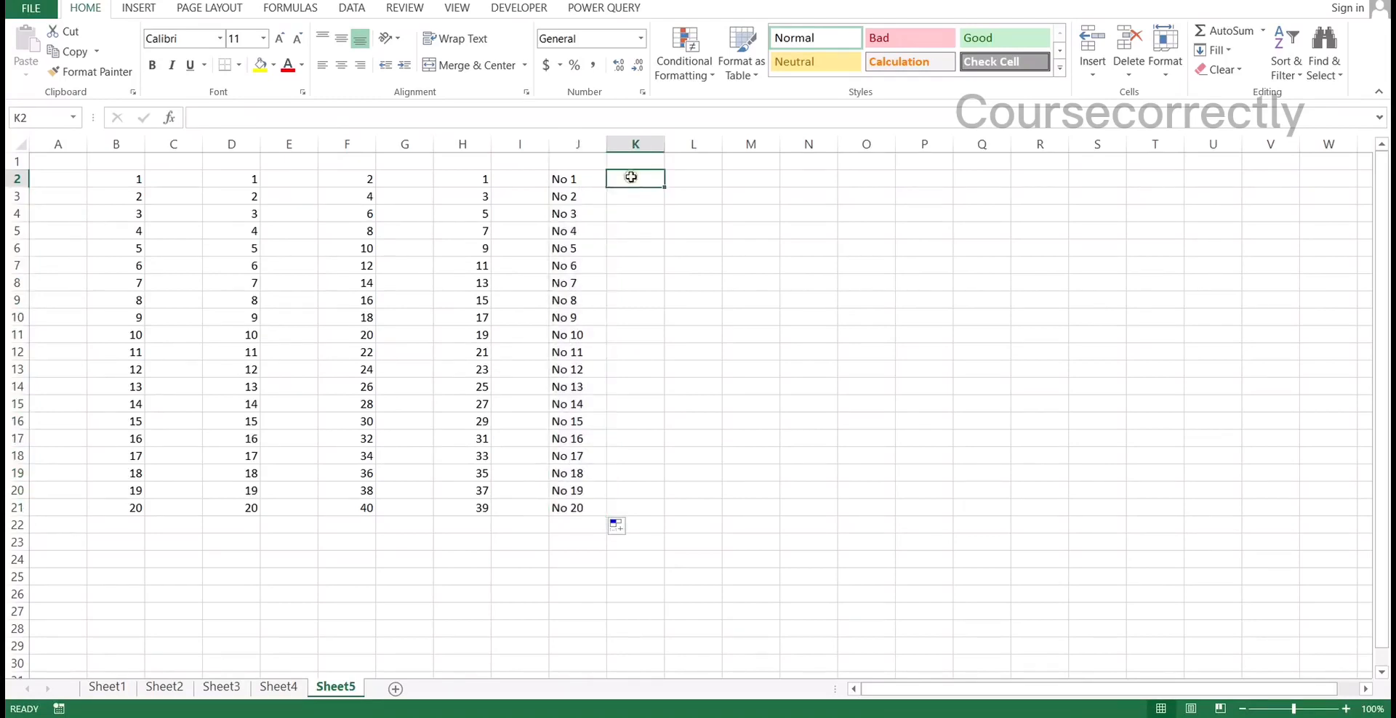
{"action": "type", "text": "Secti"}
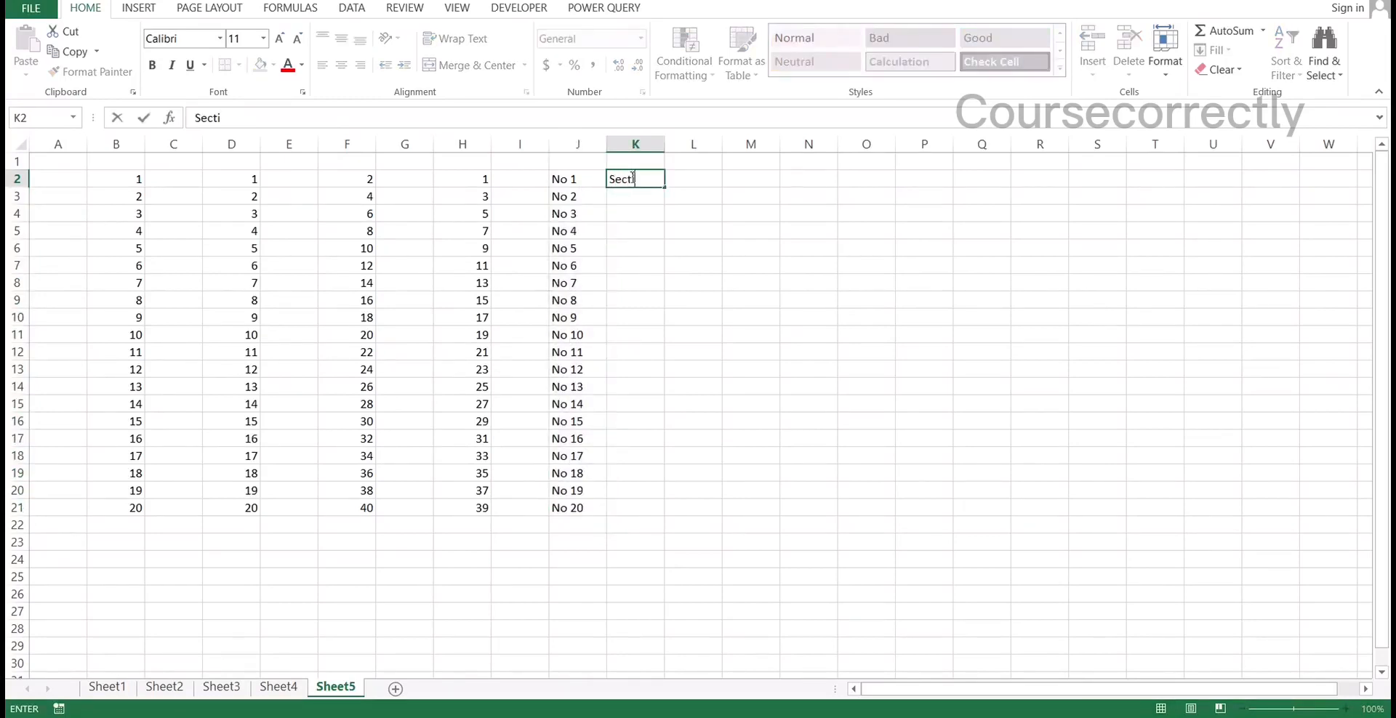
{"action": "type", "text": "on 1"}
{"action": "key", "text": "Return"}
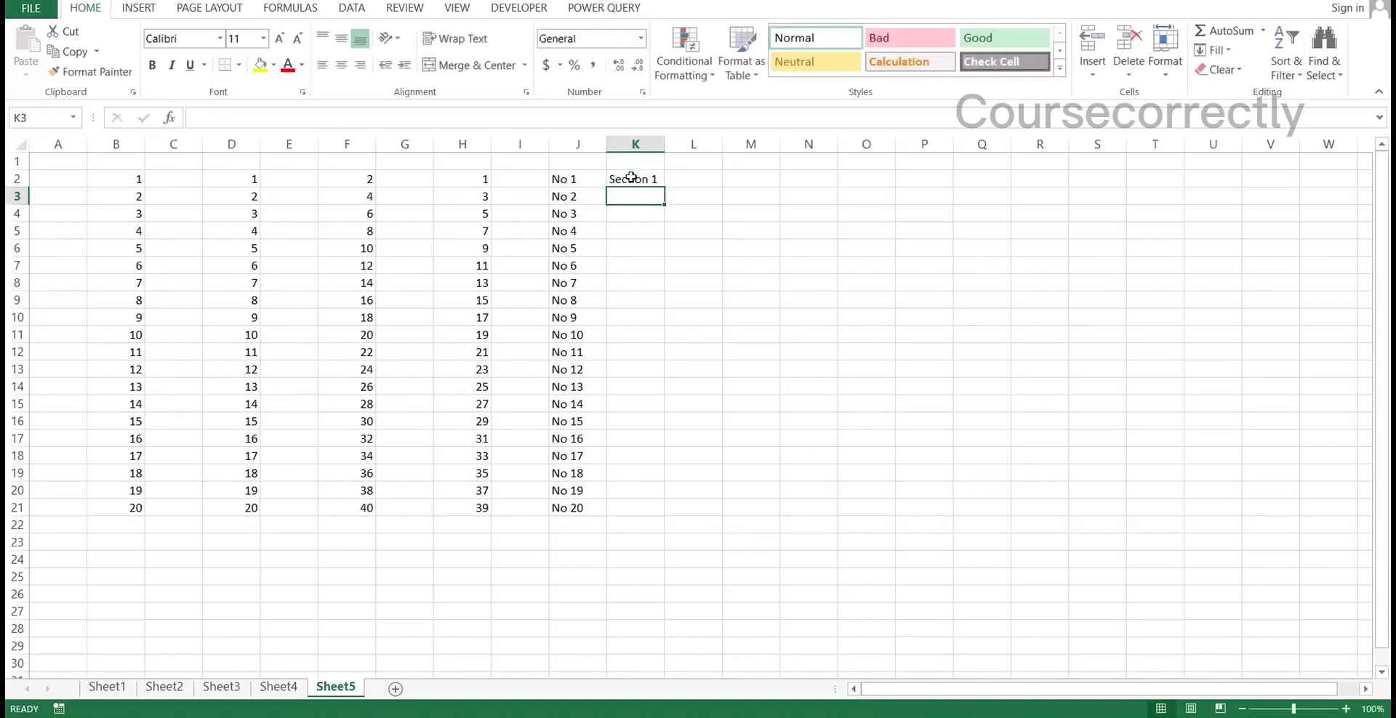
{"action": "type", "text": "Section 2"}
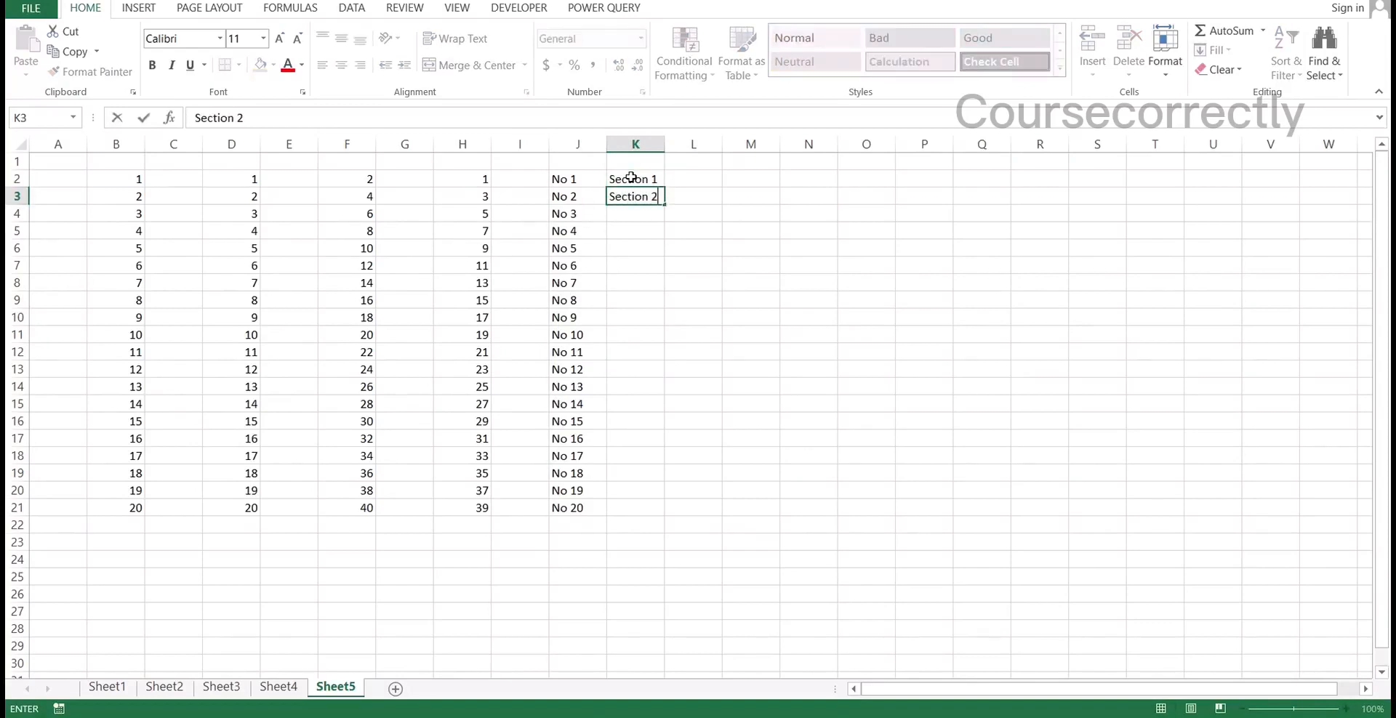
{"action": "key", "text": "Return"}
{"action": "left_click_drag", "start_coordinate": [631, 178], "coordinate": [655, 509]}
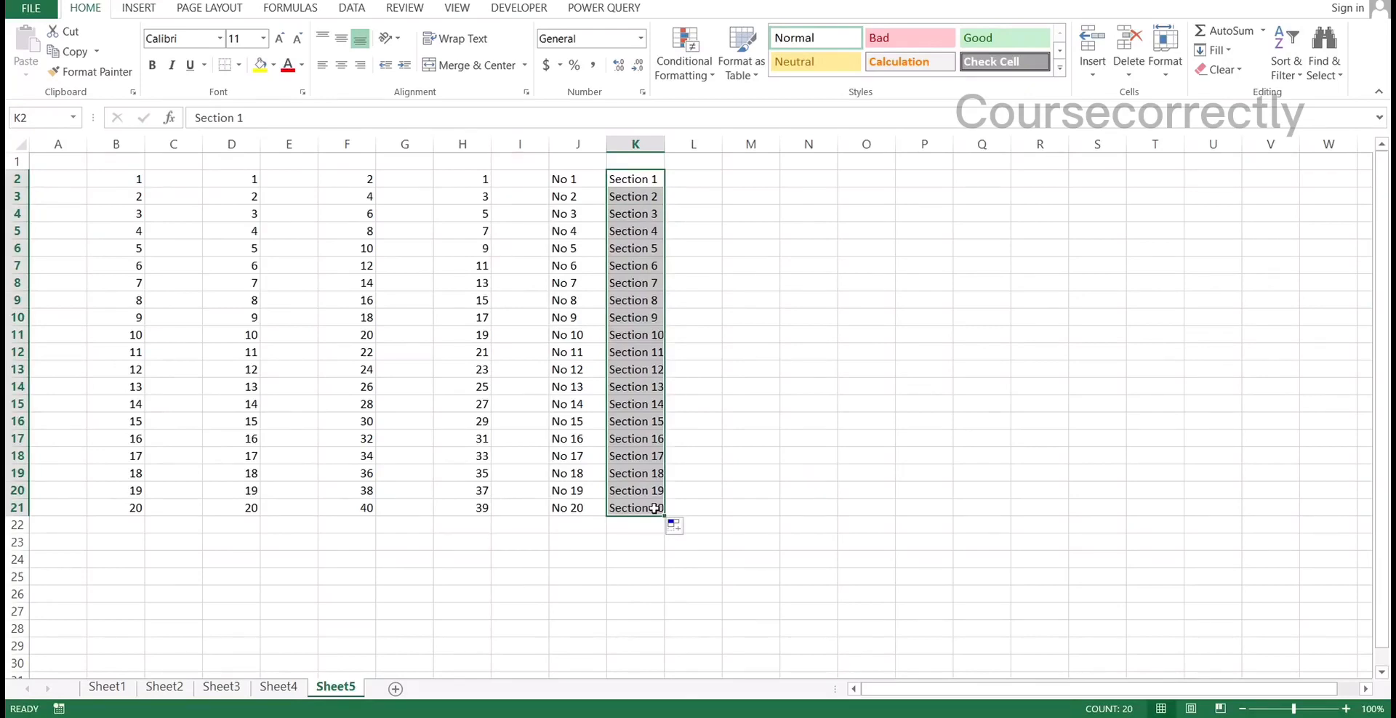
Enter jan in M2 and fill the month series down to M21
{"action": "left_click", "coordinate": [739, 193]}
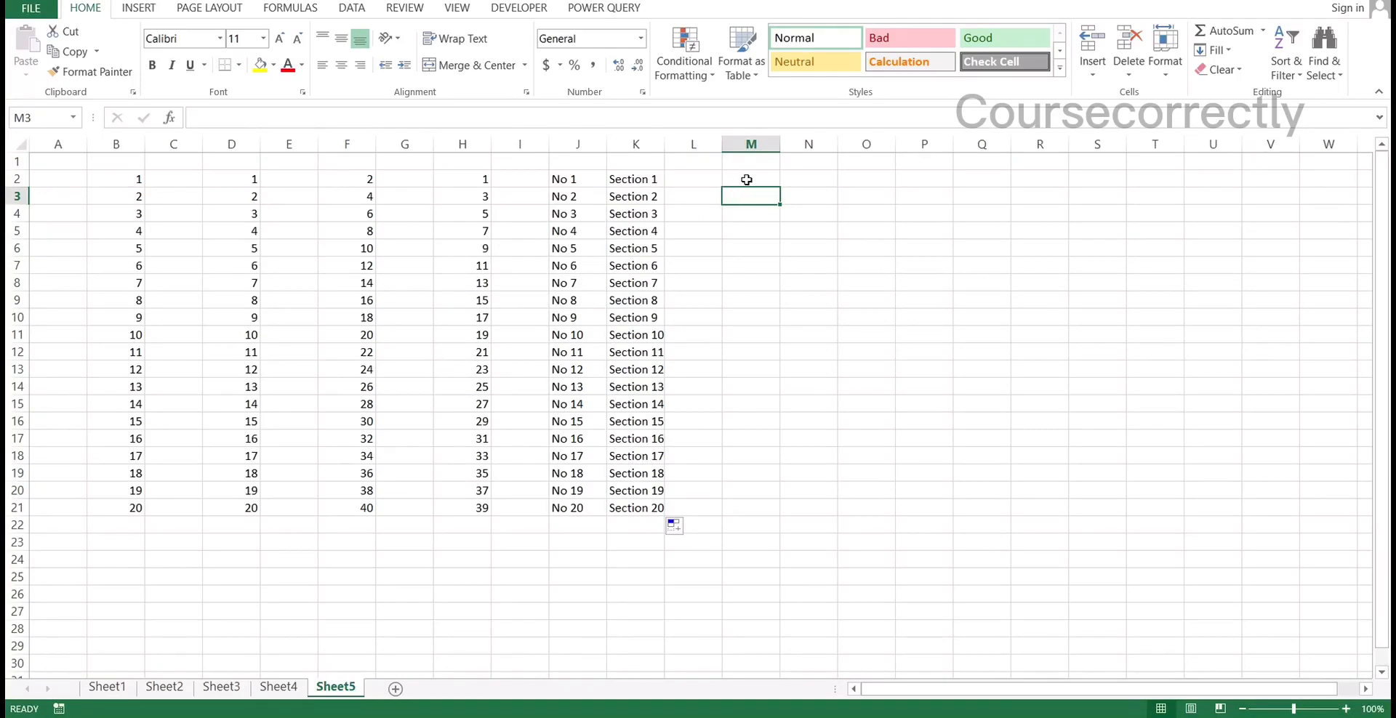
{"action": "left_click", "coordinate": [747, 179]}
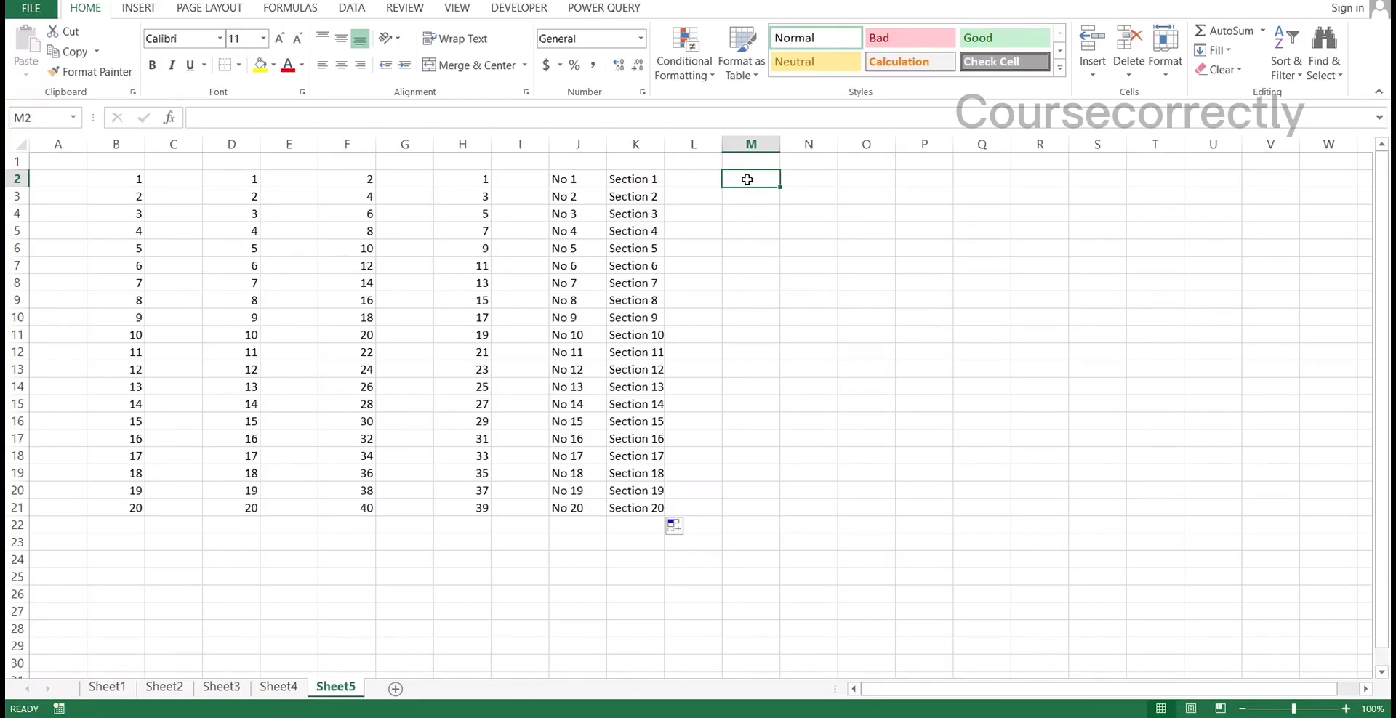
{"action": "type", "text": "jan"}
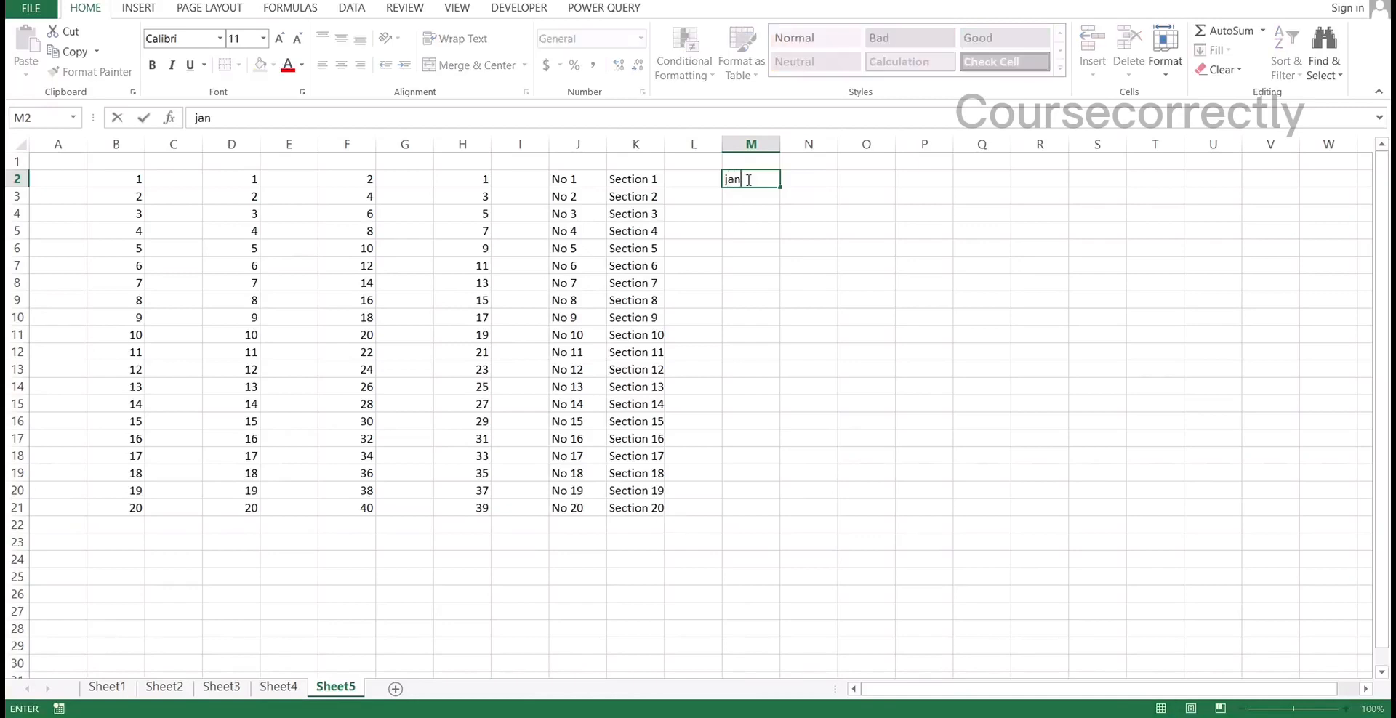
{"action": "key", "text": "Return"}
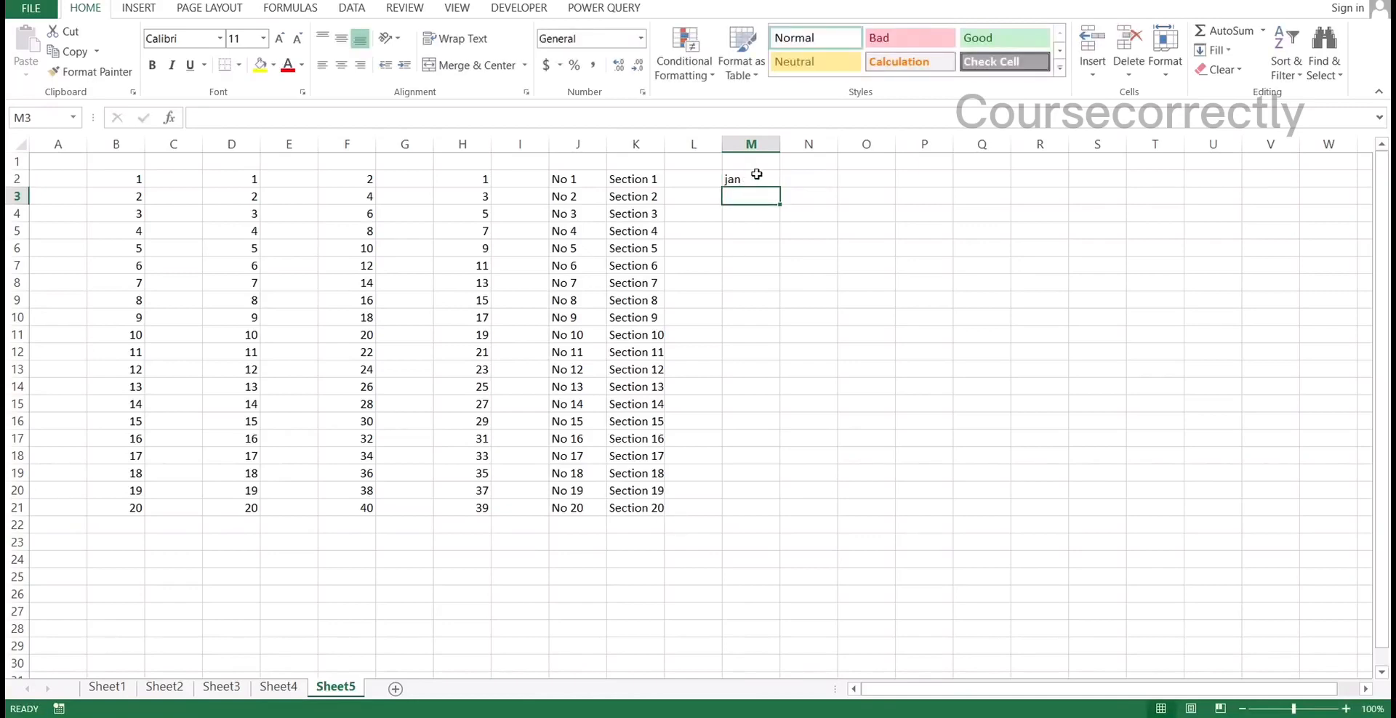
{"action": "left_click", "coordinate": [755, 180]}
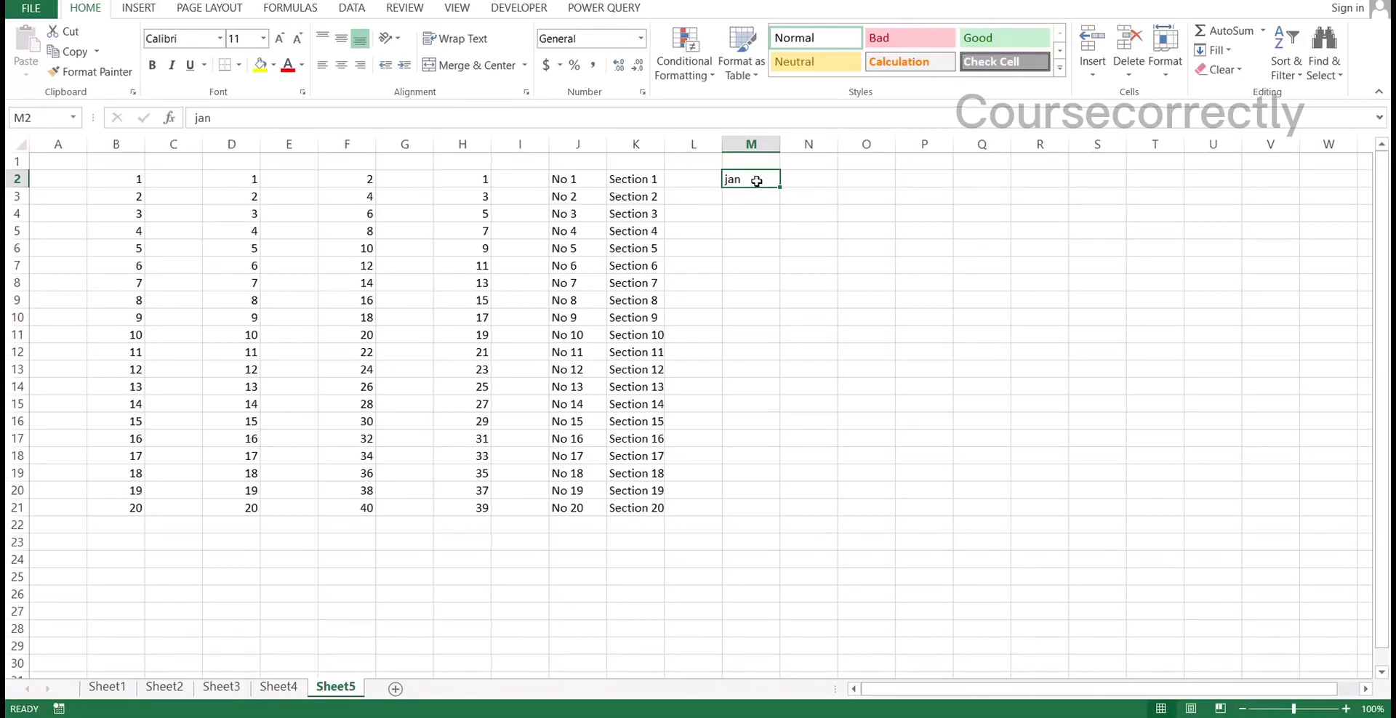
{"action": "left_click_drag", "start_coordinate": [779, 187], "coordinate": [772, 517]}
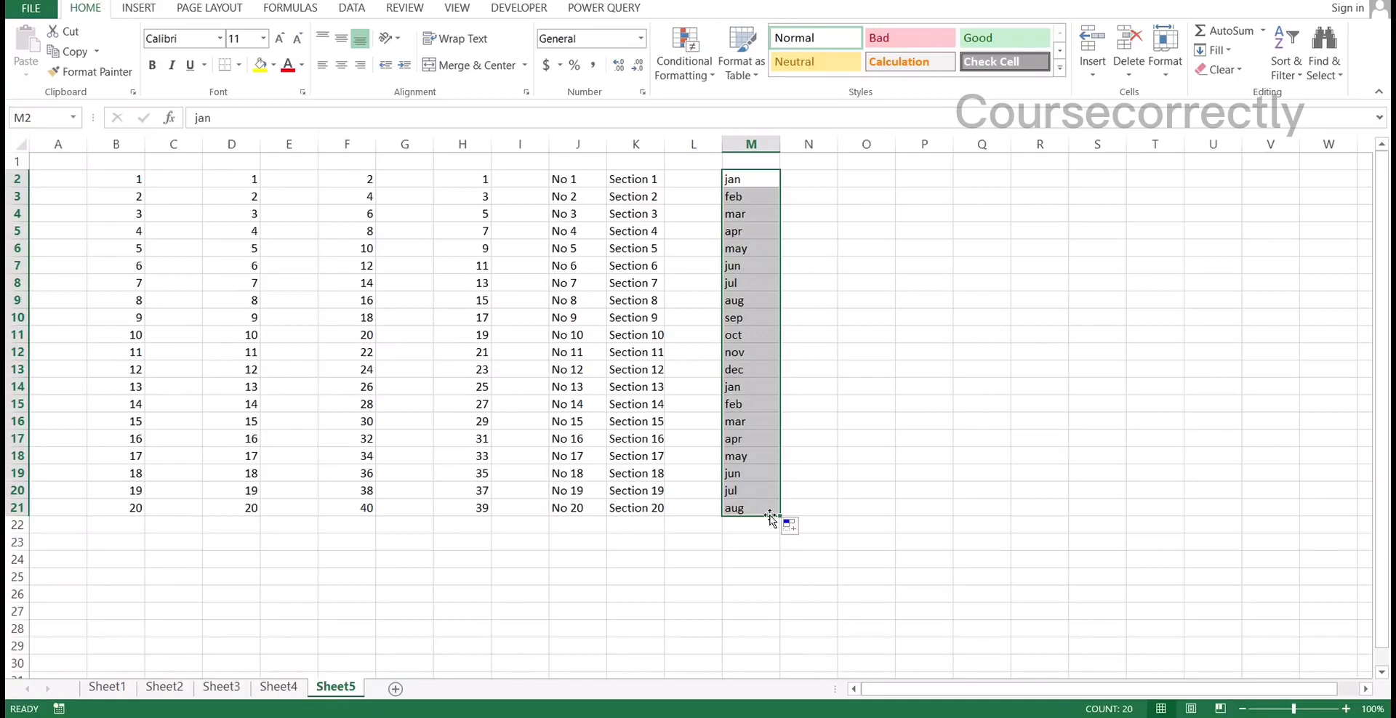
{"action": "left_click", "coordinate": [738, 174]}
{"action": "left_click", "coordinate": [740, 193]}
{"action": "left_click", "coordinate": [741, 211]}
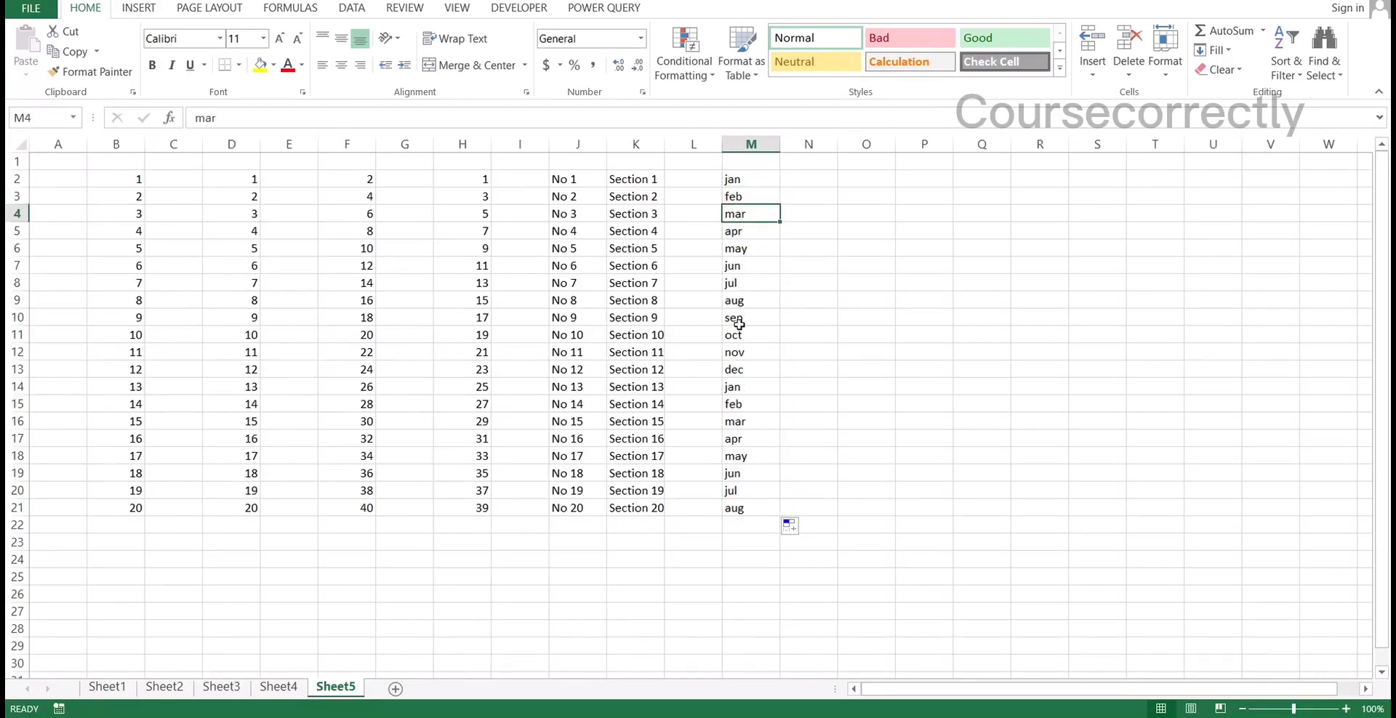
{"action": "left_click", "coordinate": [739, 371]}
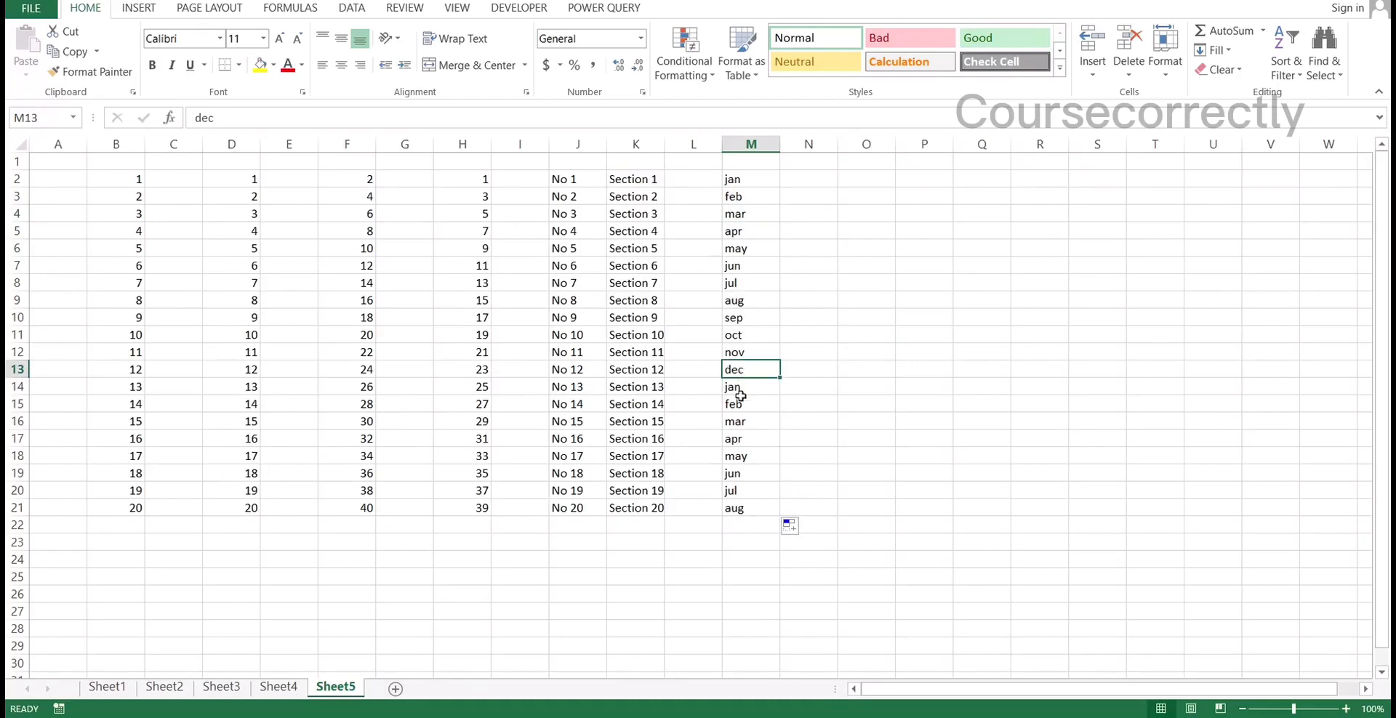
{"action": "left_click", "coordinate": [740, 390]}
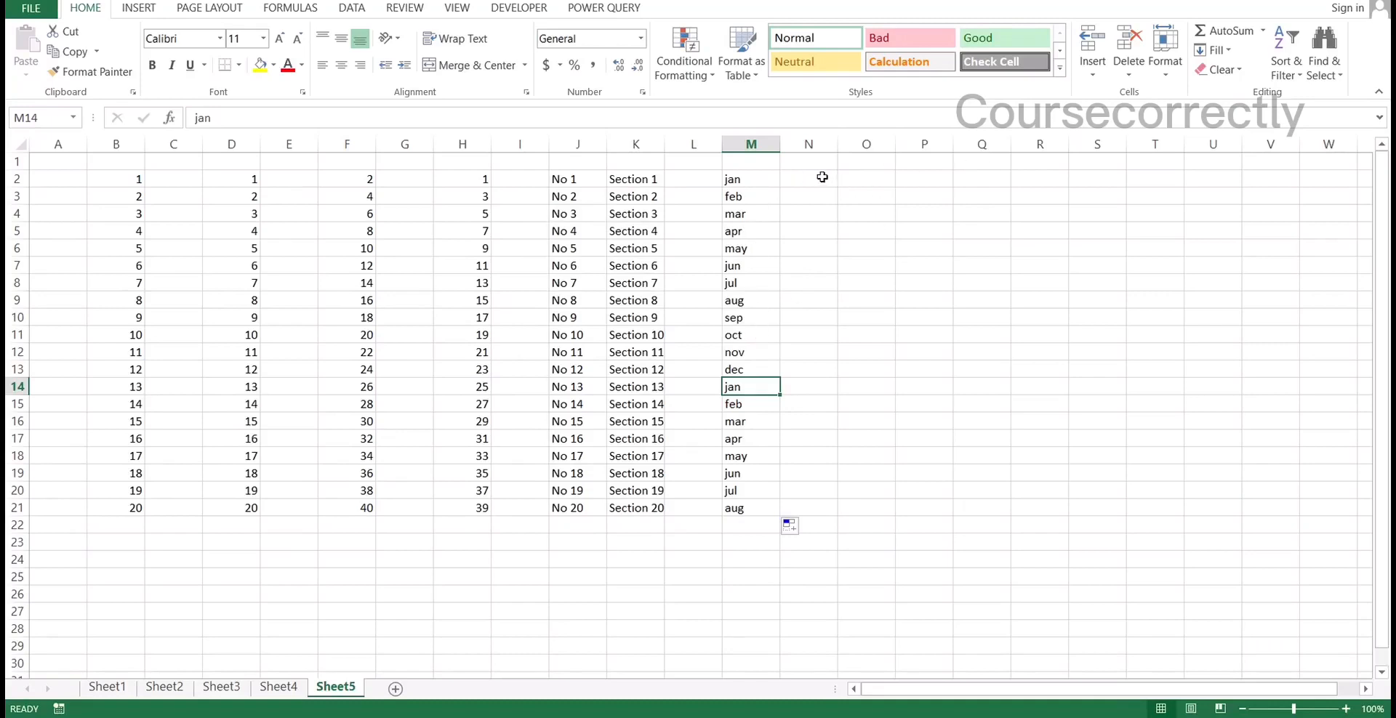
Enter jan in O2 and fill the month series across row 2 to U2
{"action": "left_click", "coordinate": [845, 178]}
{"action": "type", "text": "jan"}
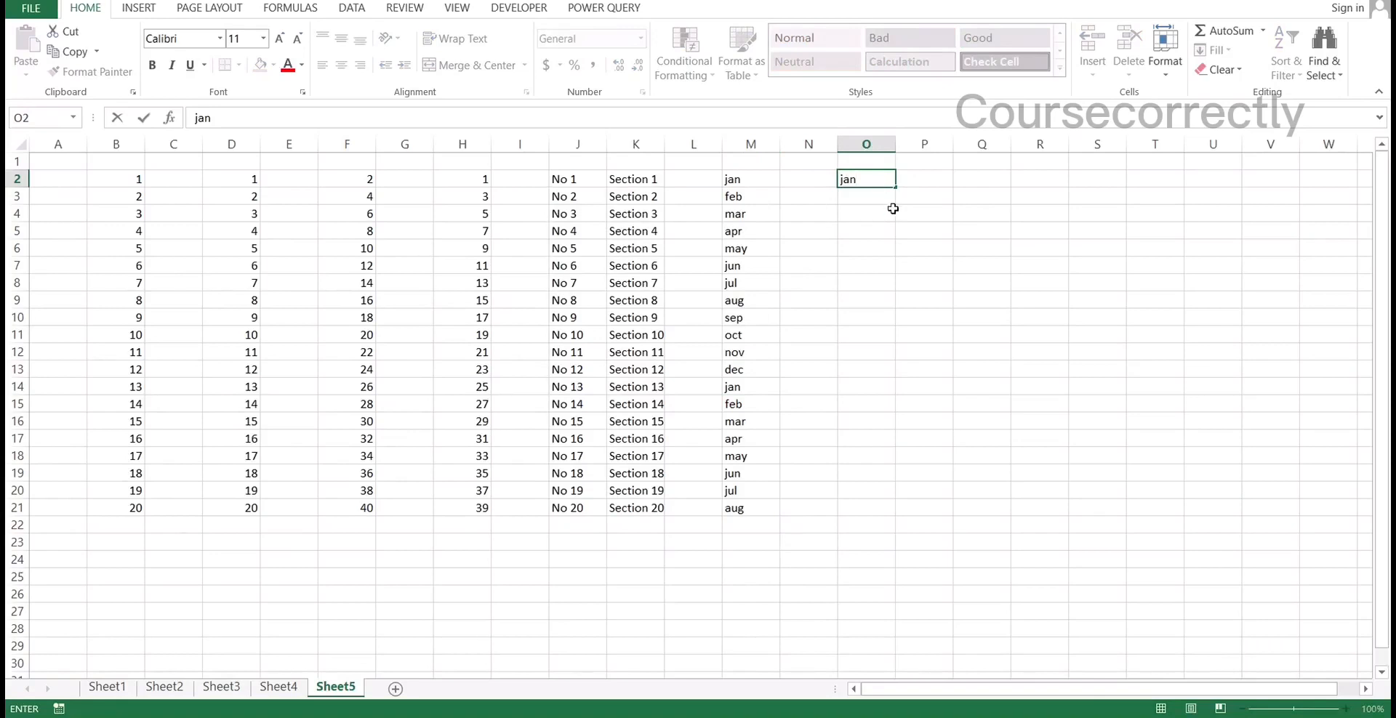
{"action": "key", "text": "Return"}
{"action": "left_click", "coordinate": [876, 179]}
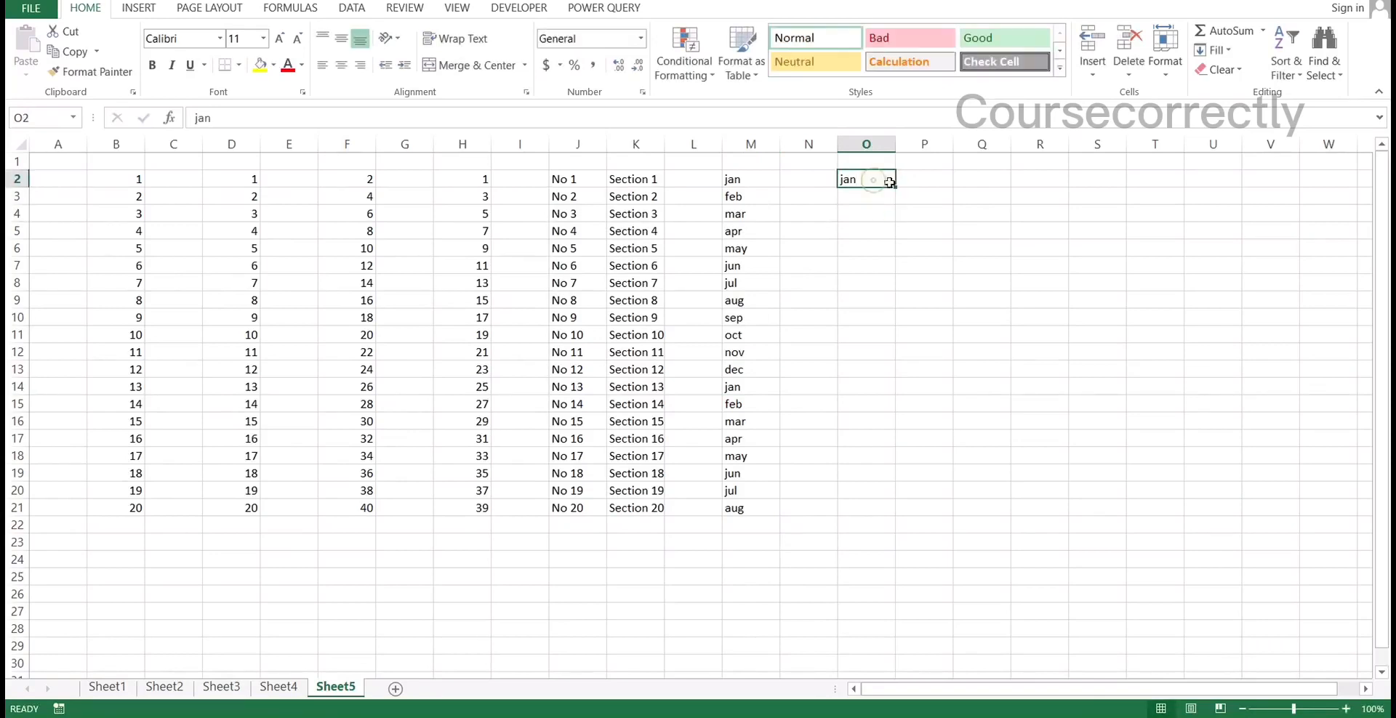
{"action": "left_click_drag", "start_coordinate": [895, 187], "coordinate": [1223, 190]}
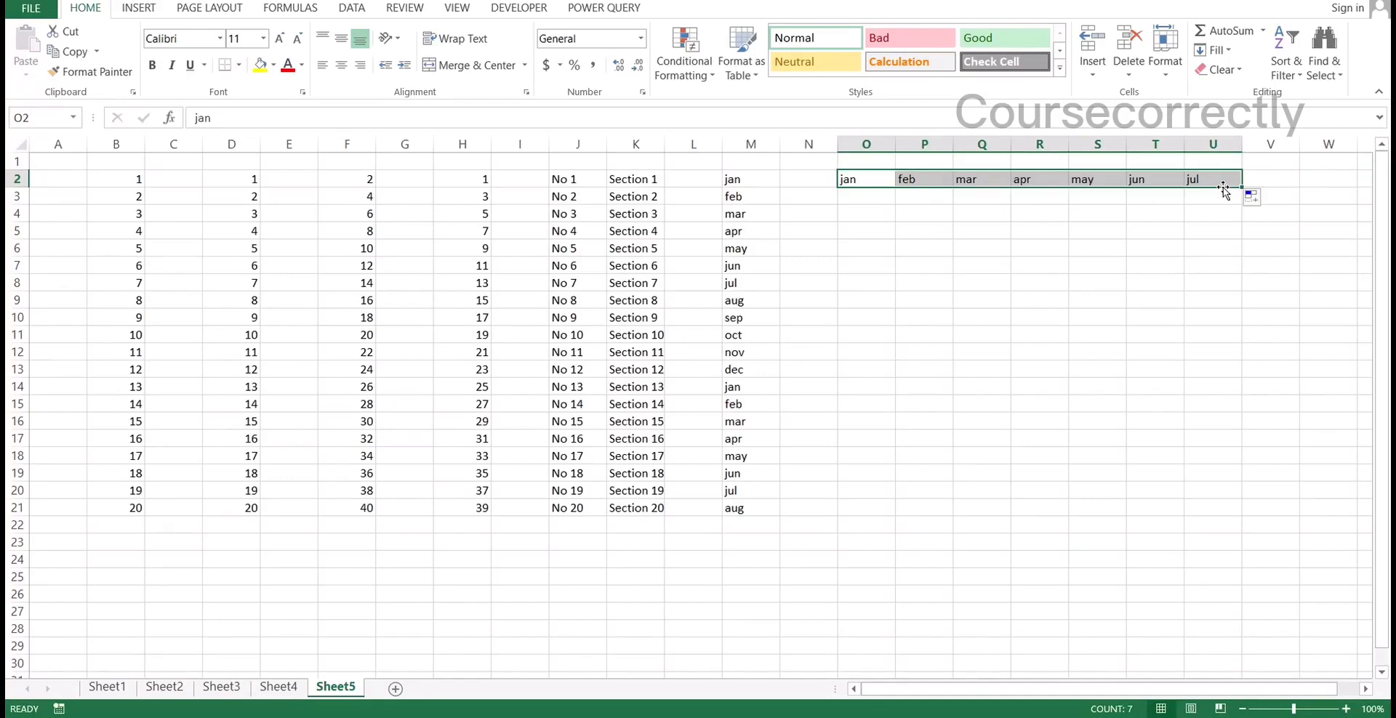
Enter Monday in O4 and fill the weekday series down to O11
{"action": "left_click", "coordinate": [847, 211]}
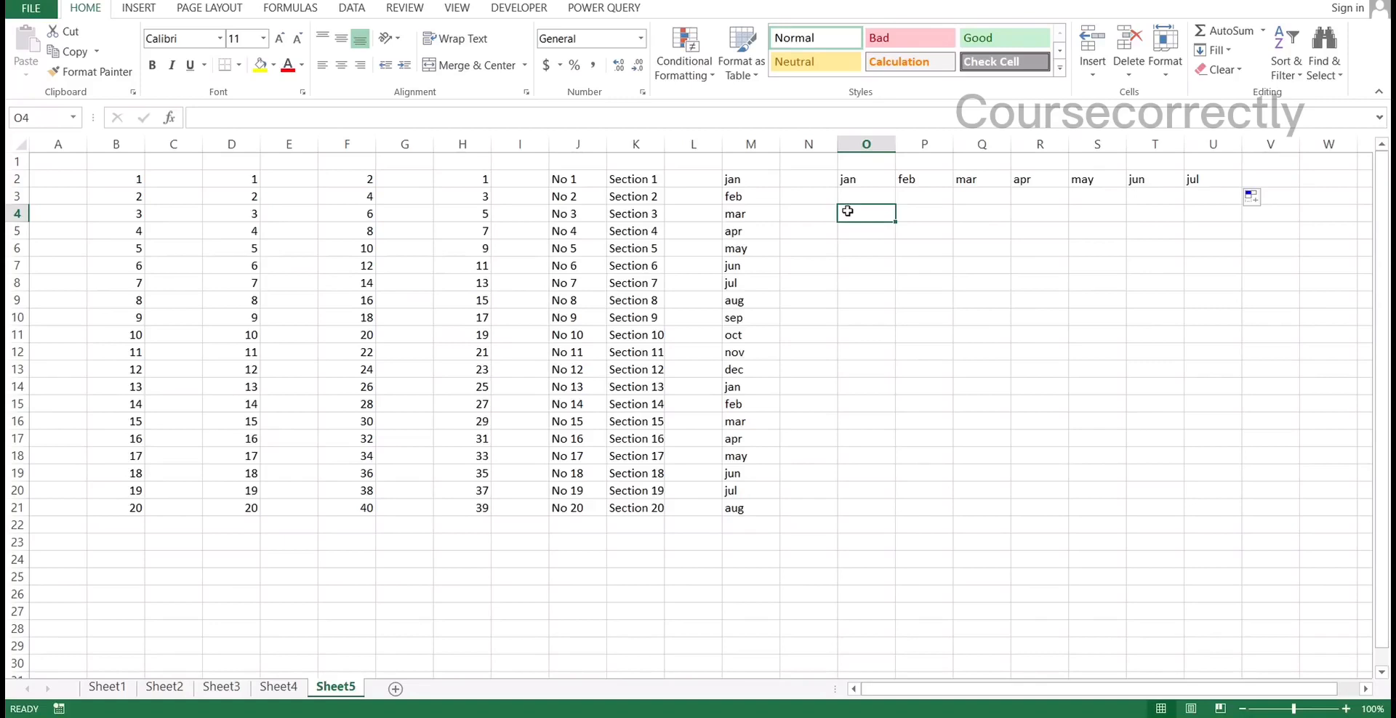
{"action": "type", "text": "Monday"}
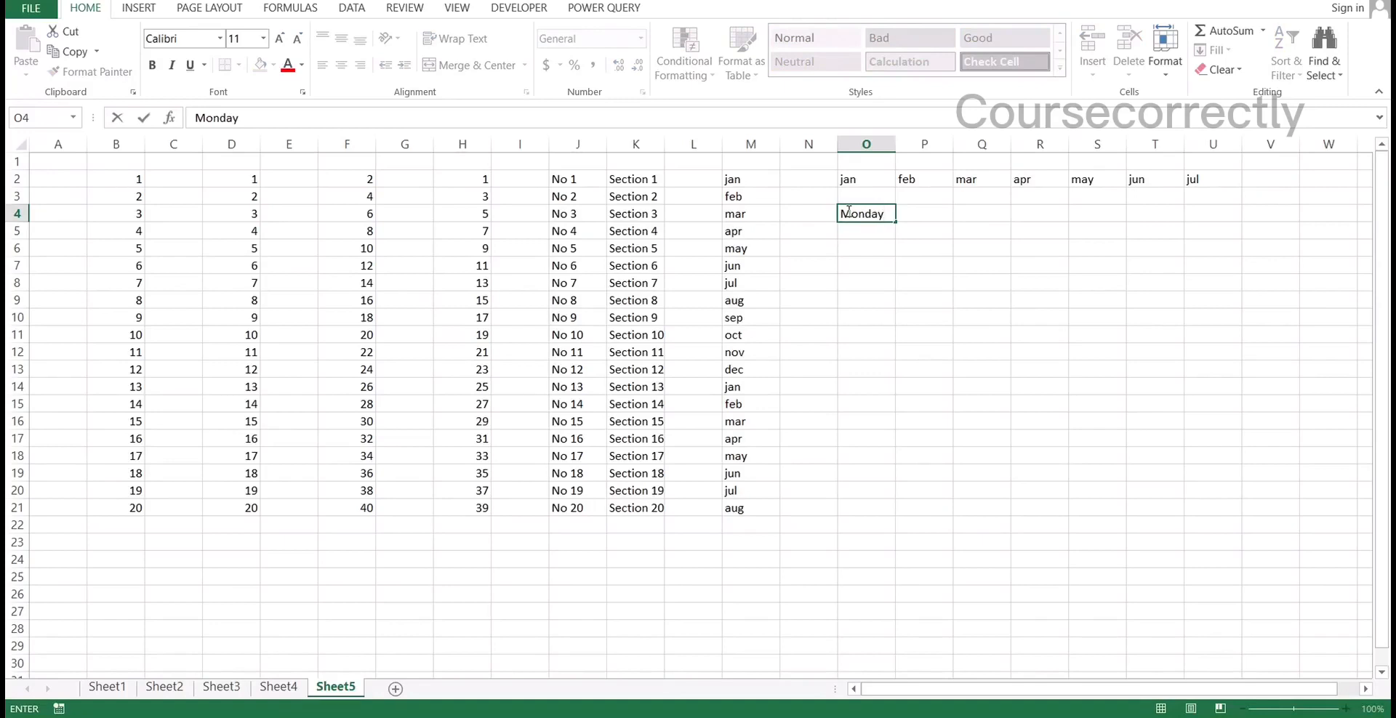
{"action": "key", "text": "ctrl+Return"}
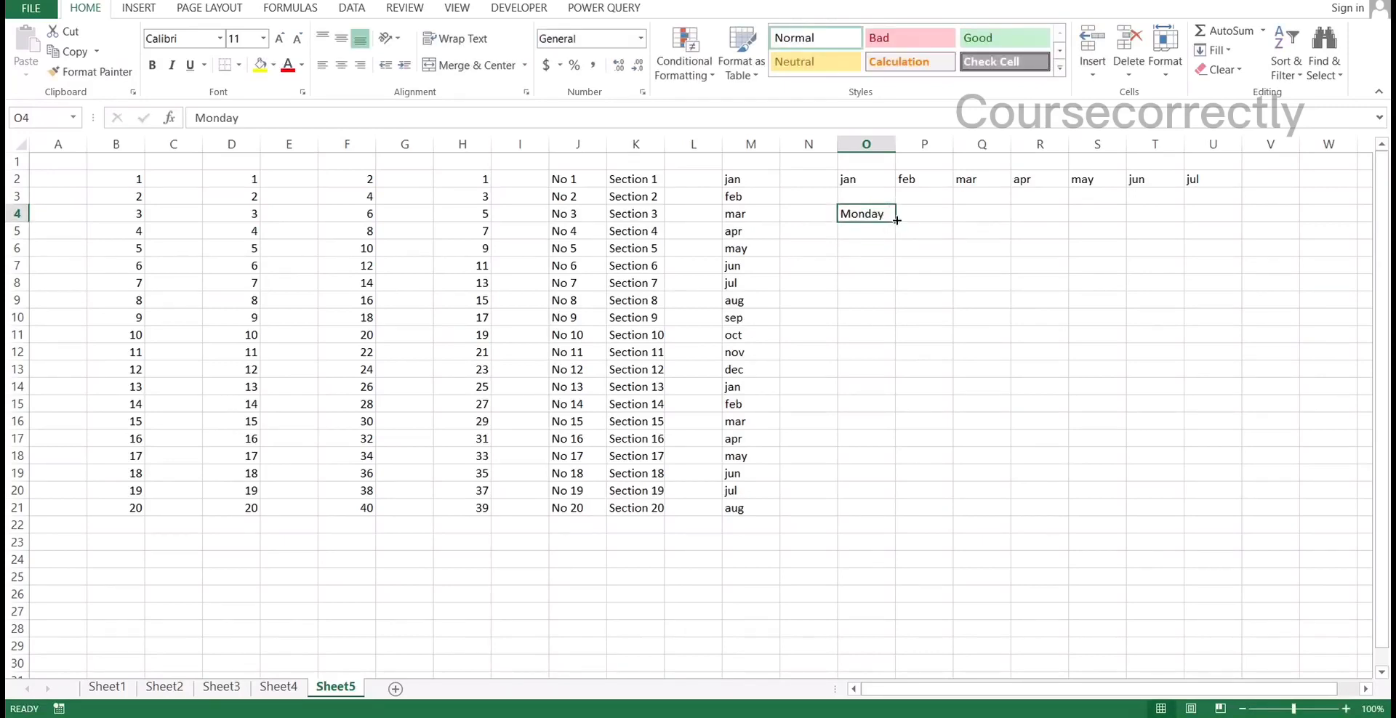
{"action": "left_click_drag", "start_coordinate": [893, 220], "coordinate": [892, 348]}
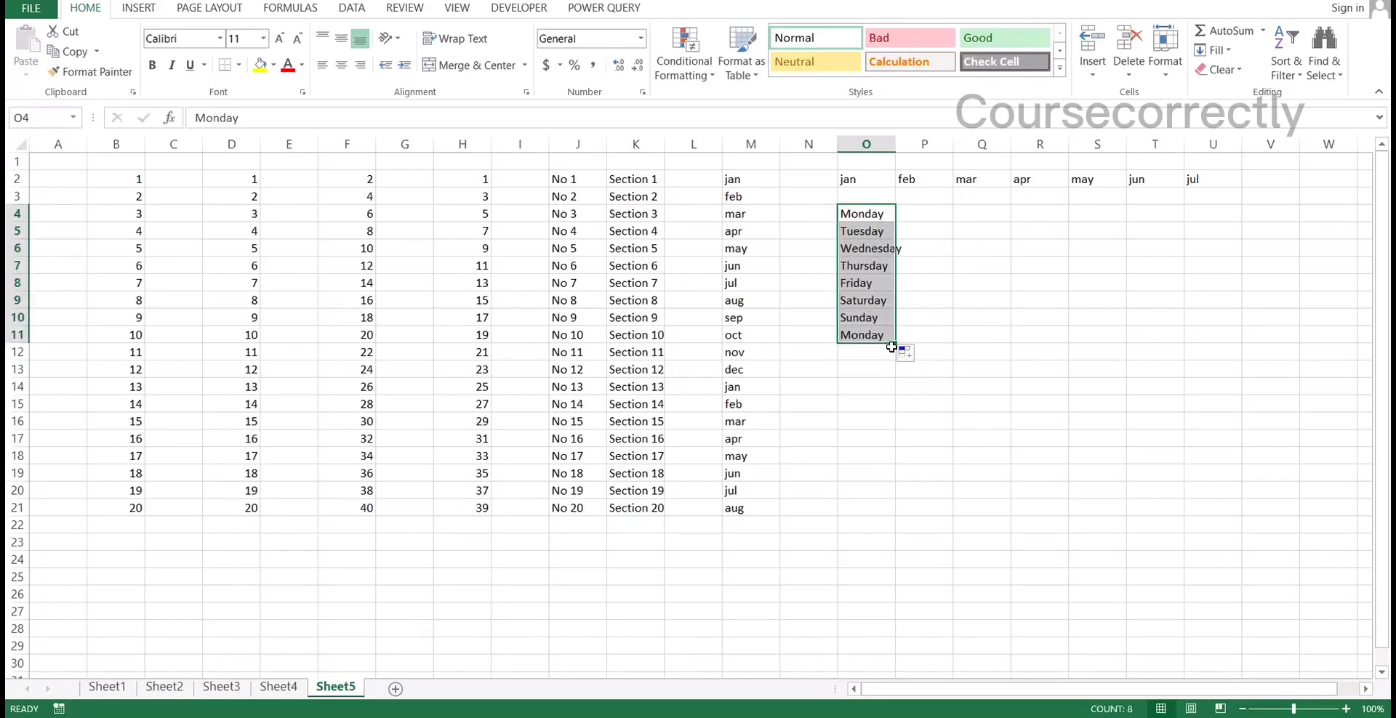
{"action": "left_click", "coordinate": [914, 283]}
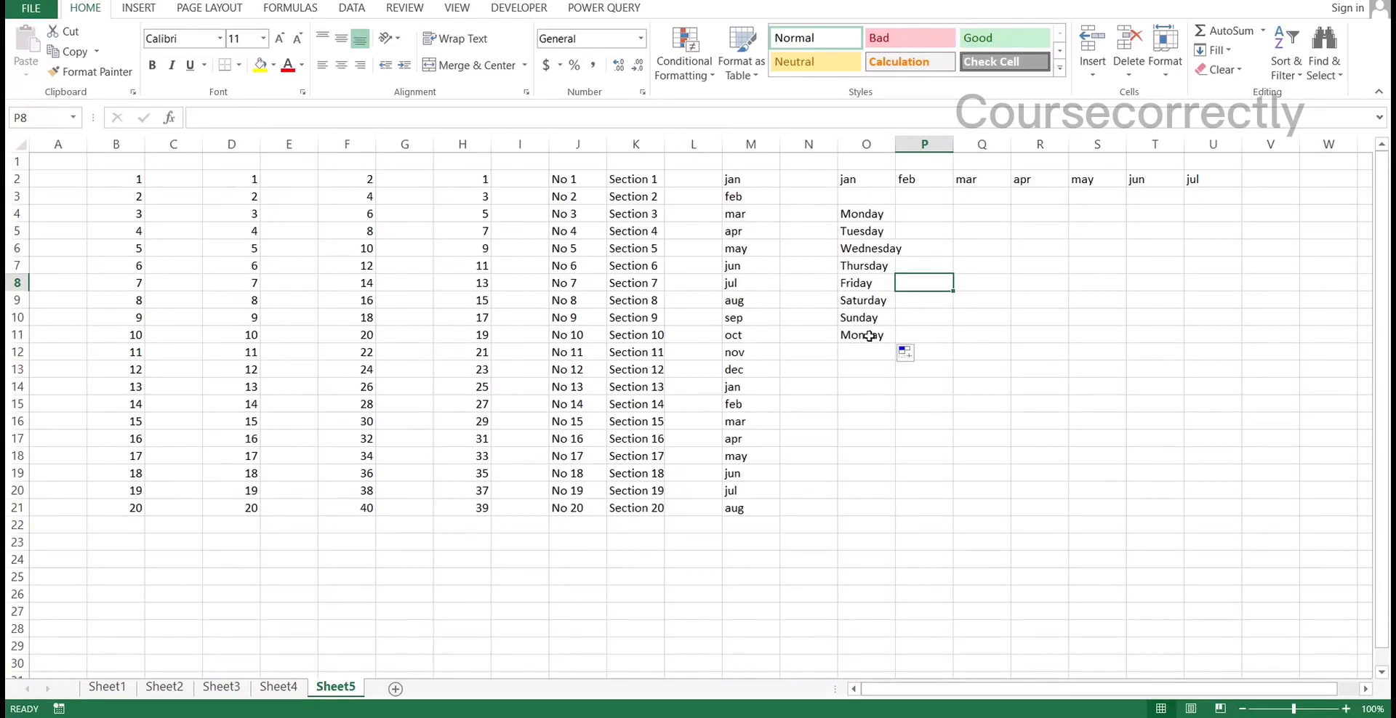
Enter the date 10-10-2022 in Q4 and fill the daily date series down to Q21
{"action": "left_click", "coordinate": [972, 211]}
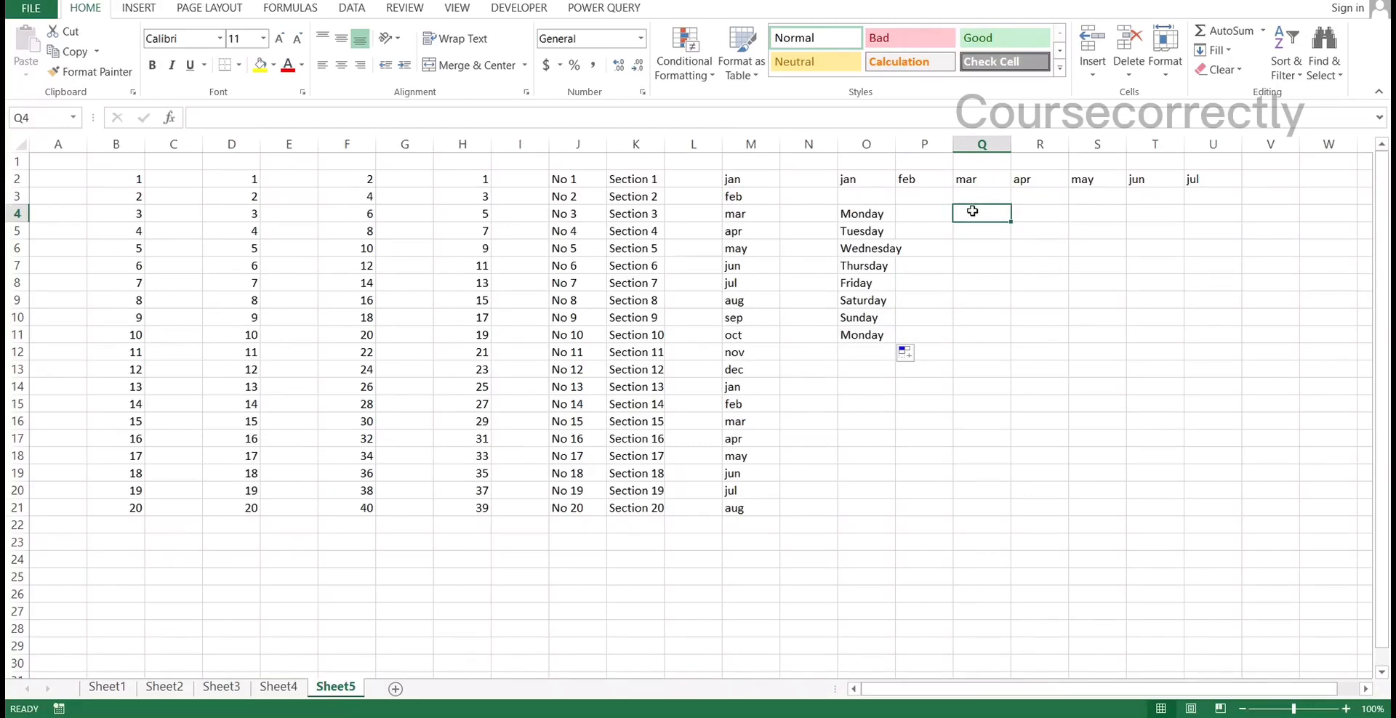
{"action": "type", "text": "10-10"}
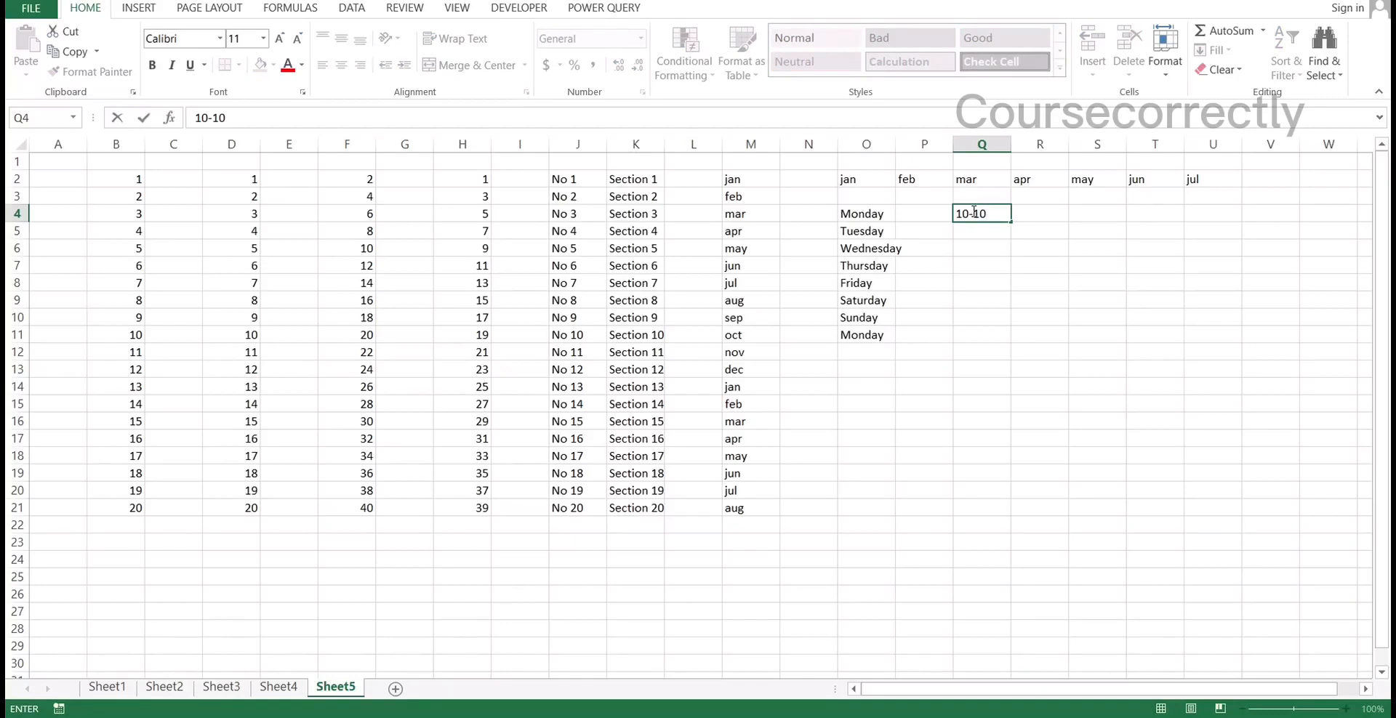
{"action": "type", "text": "-2022"}
{"action": "key", "text": "Return"}
{"action": "left_click", "coordinate": [1014, 213]}
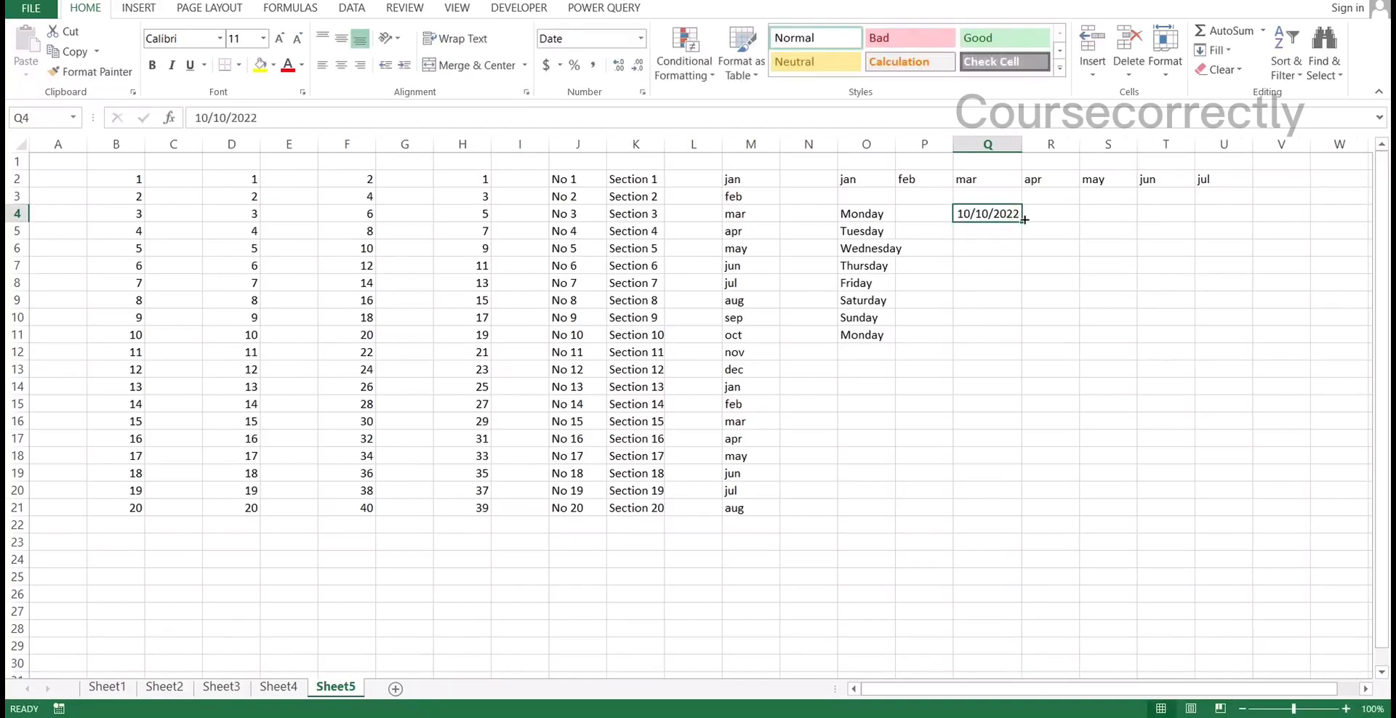
{"action": "left_click_drag", "start_coordinate": [1024, 218], "coordinate": [1000, 508]}
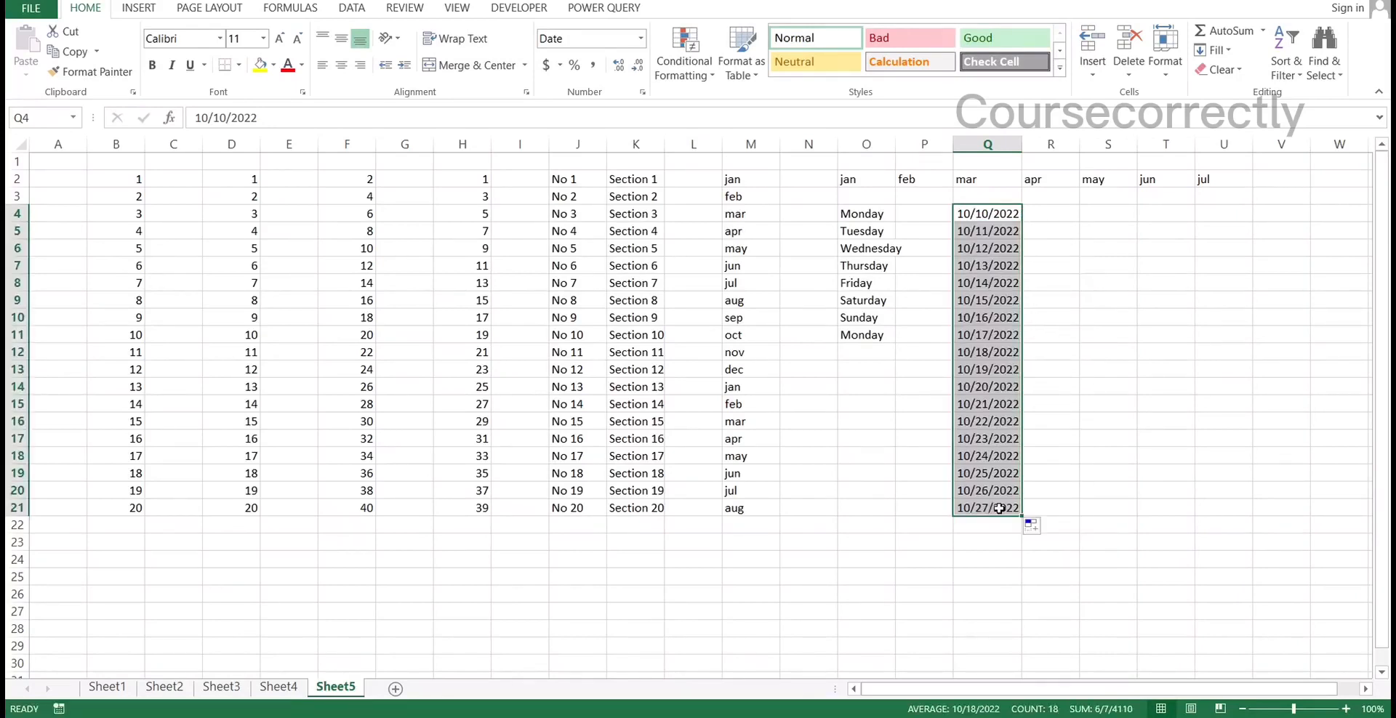
{"action": "left_click", "coordinate": [983, 217]}
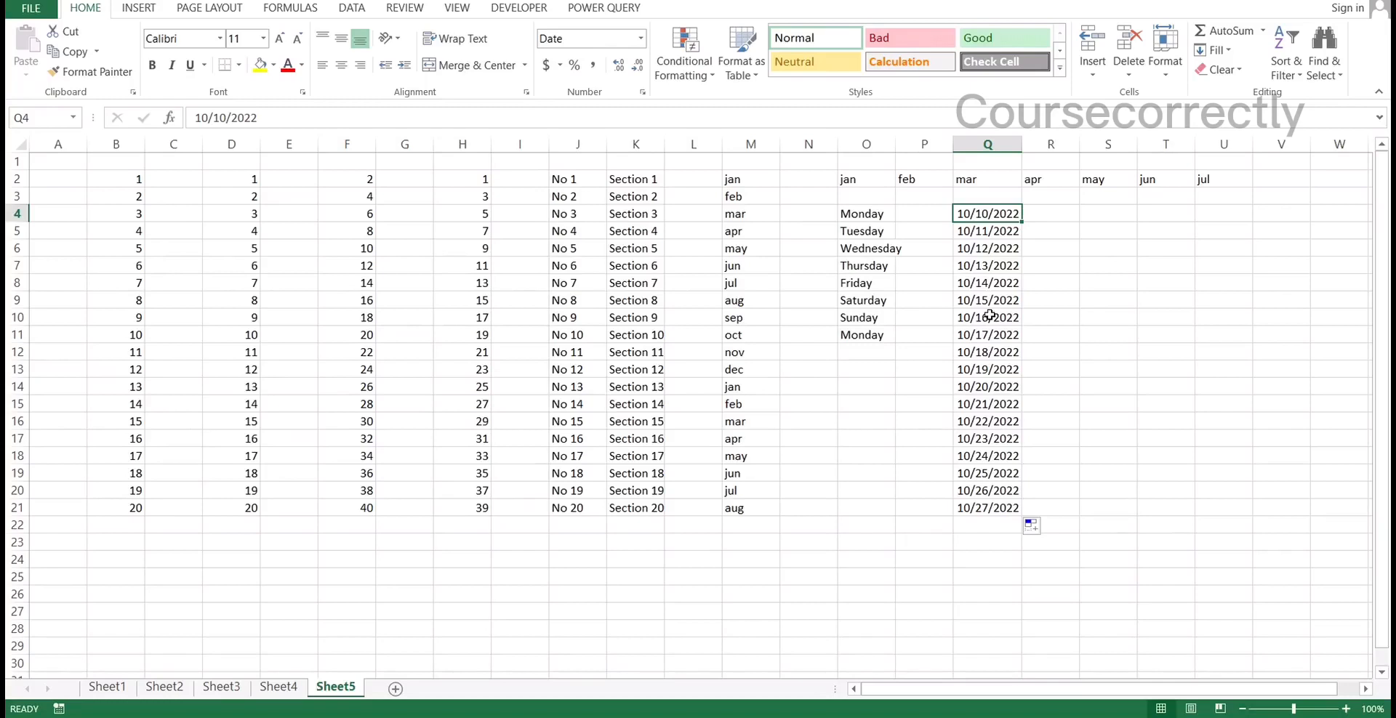
{"action": "left_click", "coordinate": [982, 229]}
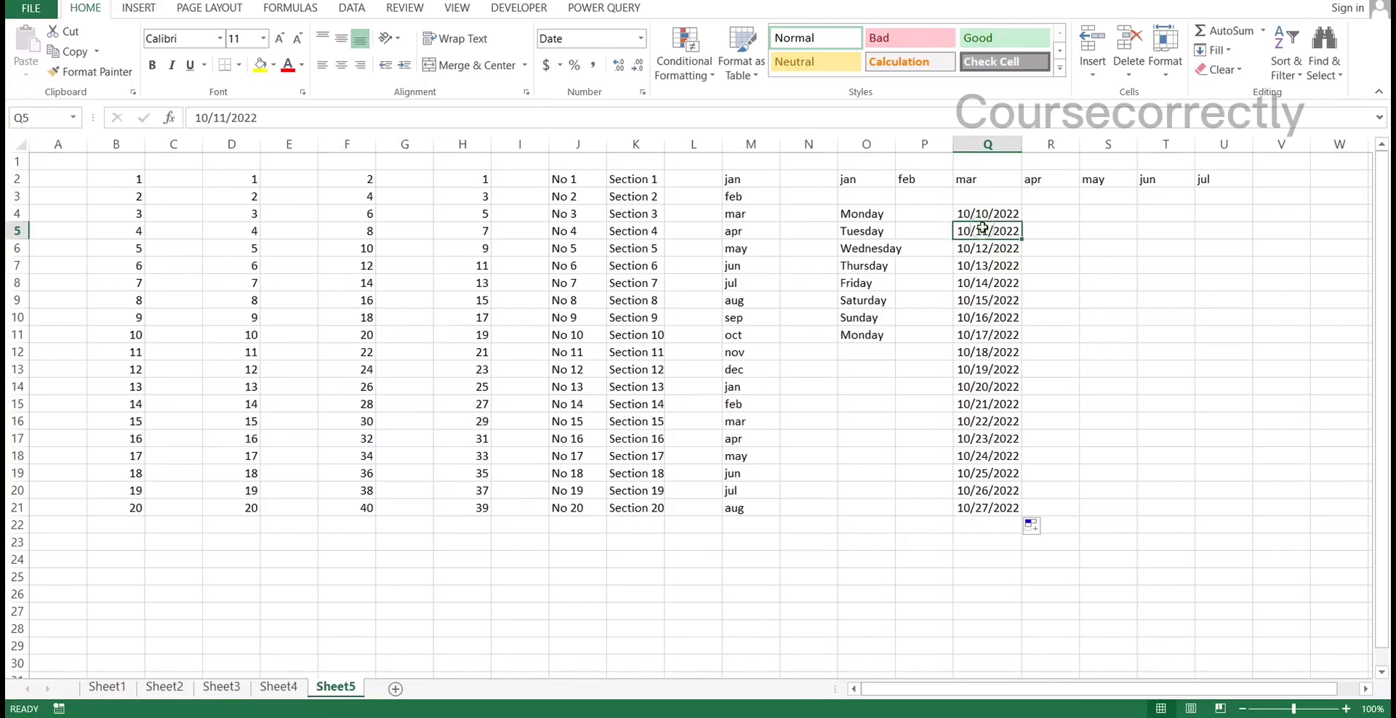